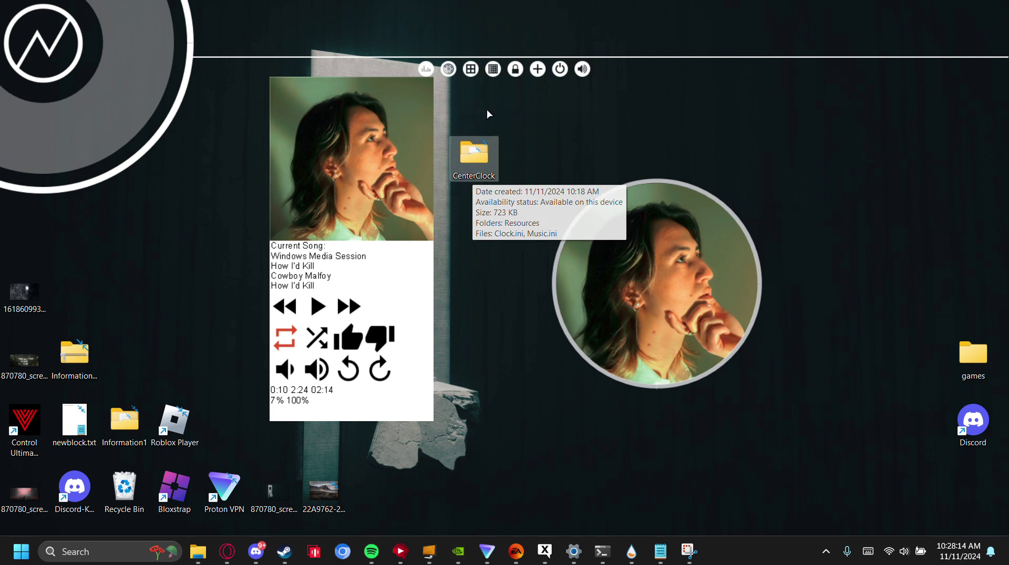
Step: Open the Rainmeter skin manager from the circular CenterClock music skin on the desktop
right_click(636, 237)
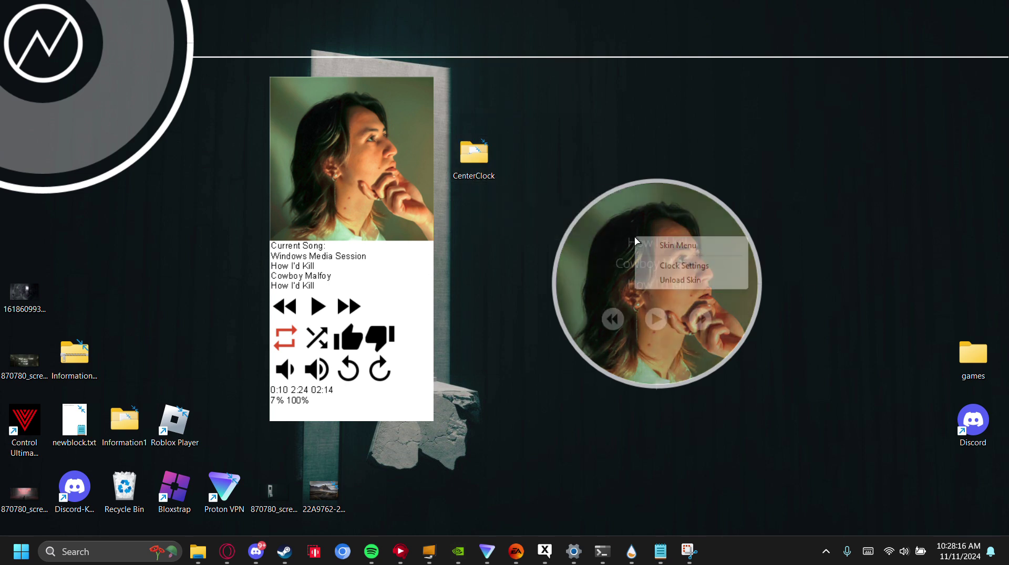
click(665, 156)
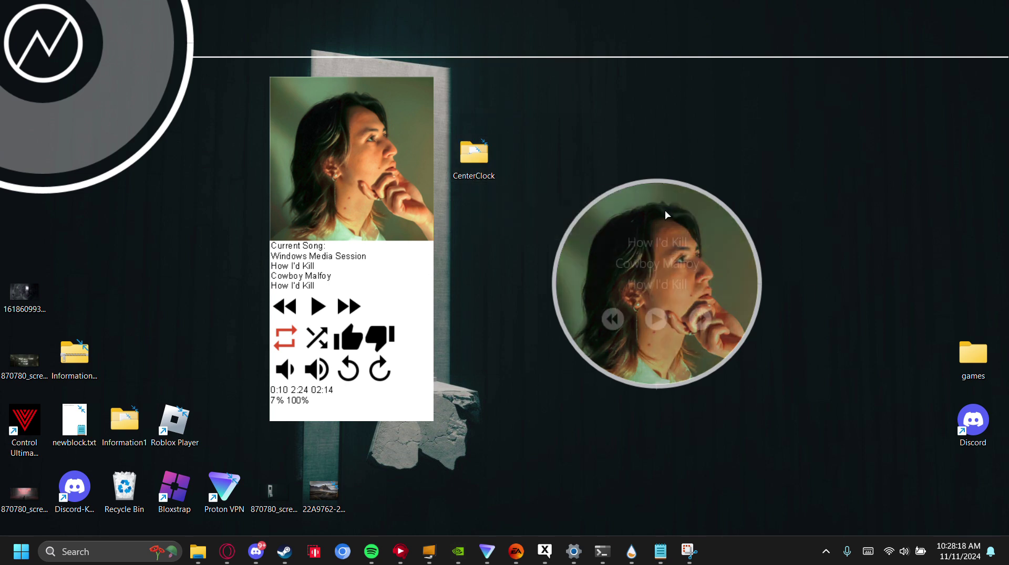
right_click(673, 220)
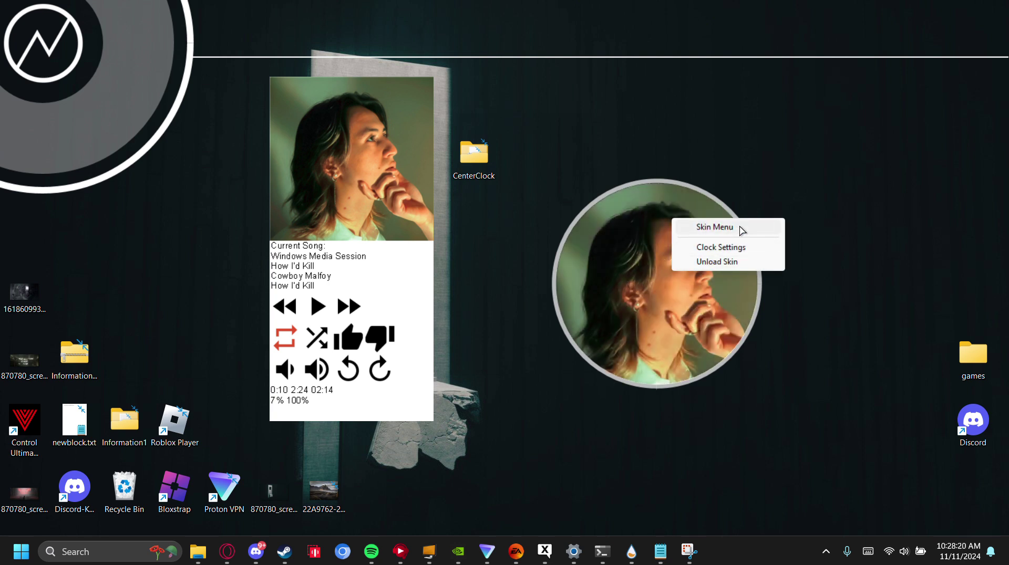
click(706, 227)
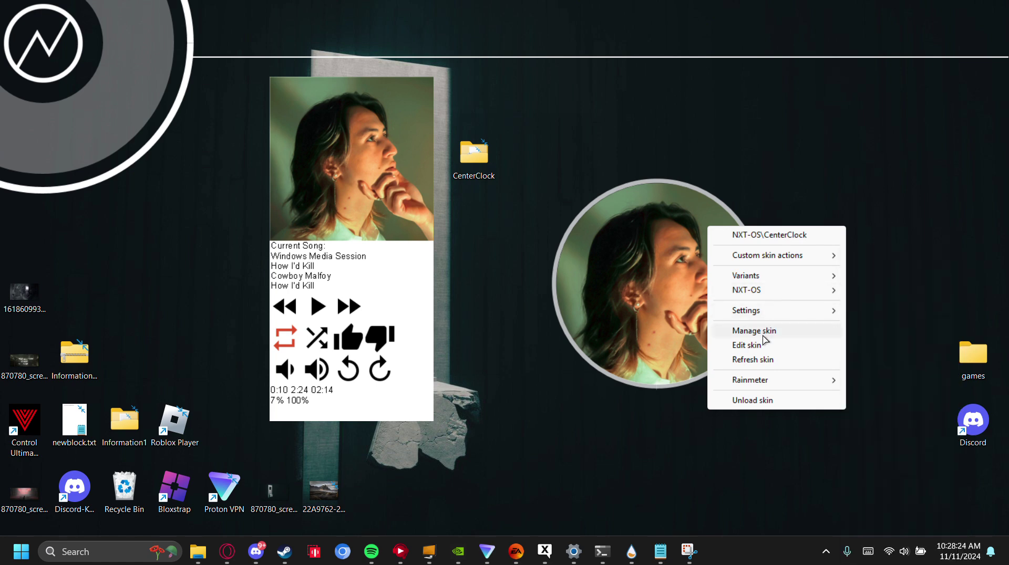
click(762, 331)
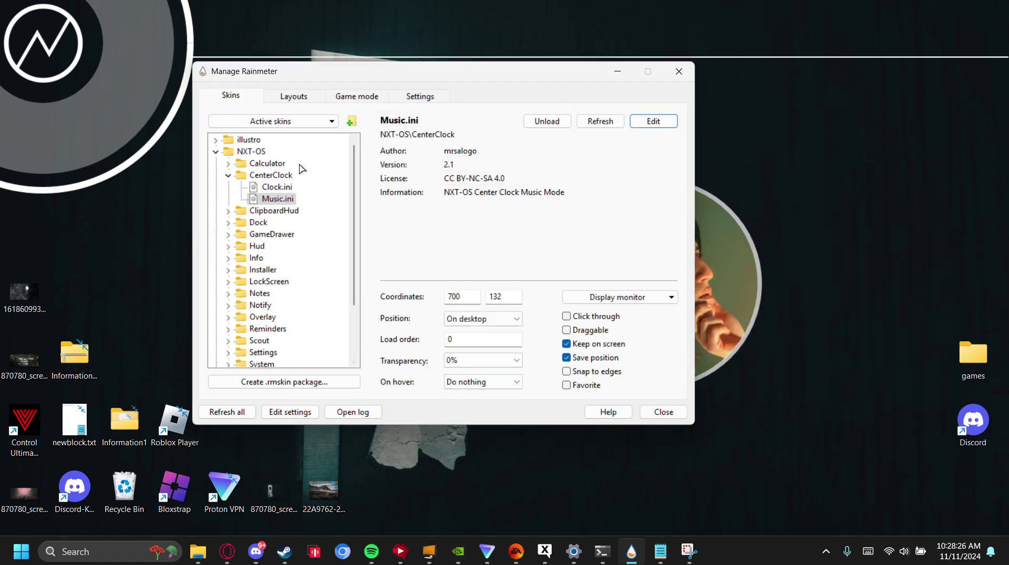
Step: Open the folder of the CenterClock skin from the NXT-OS skin tree
right_click(271, 176)
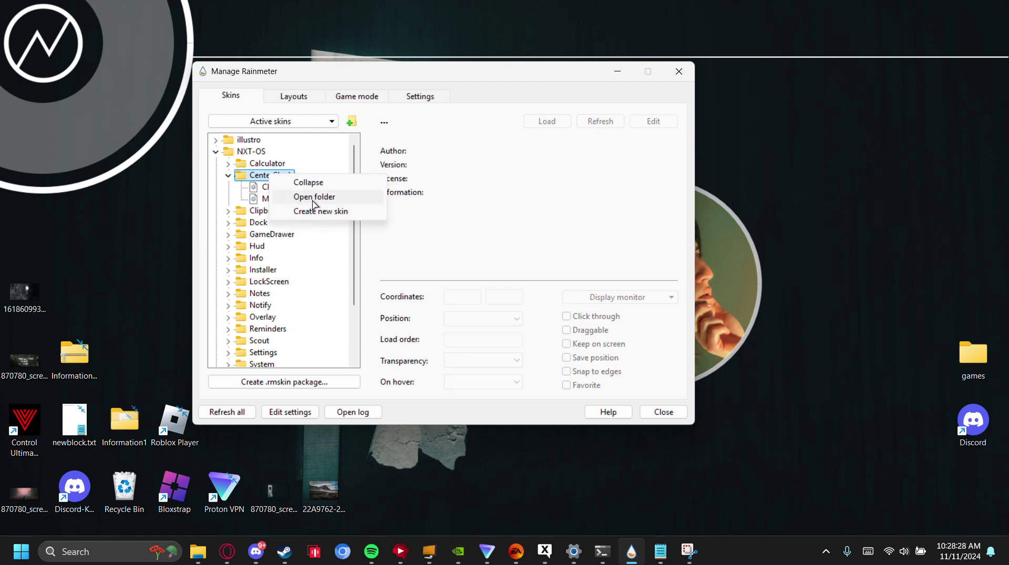
click(265, 191)
right_click(277, 181)
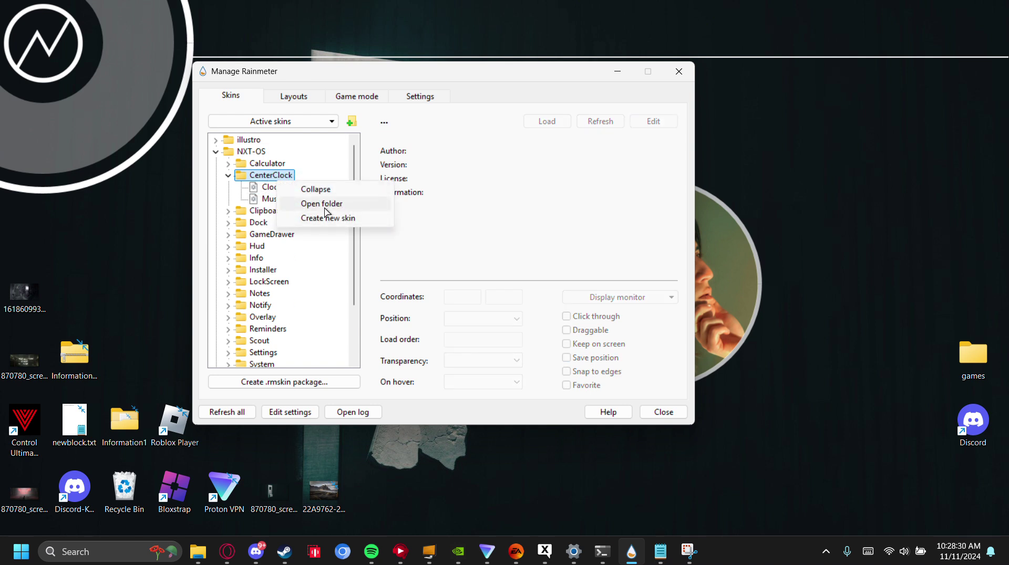
click(325, 205)
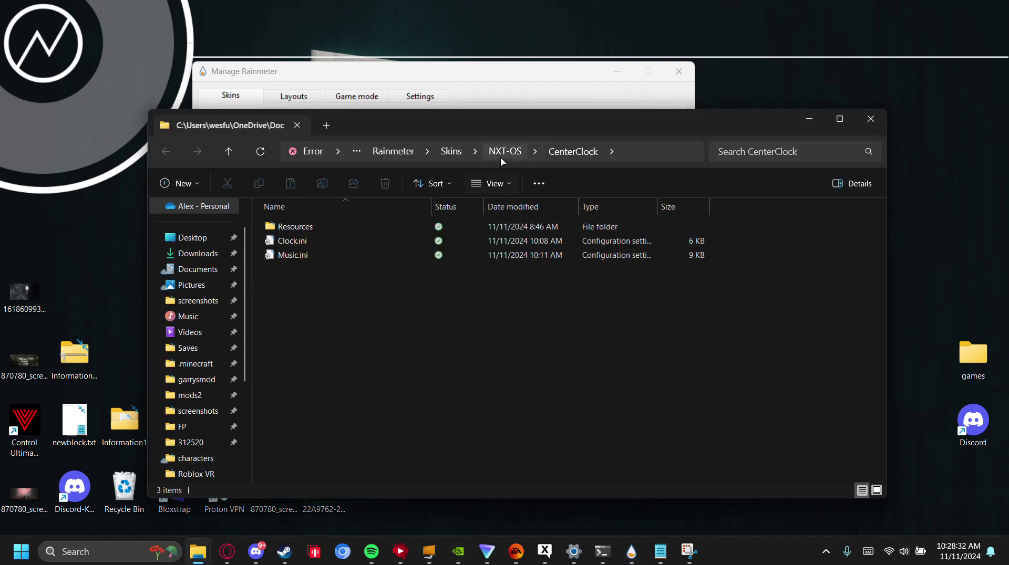
Step: Go up to the NXT-OS skins folder and delete its existing CenterClock folder
click(500, 157)
drag(644, 131, 783, 127)
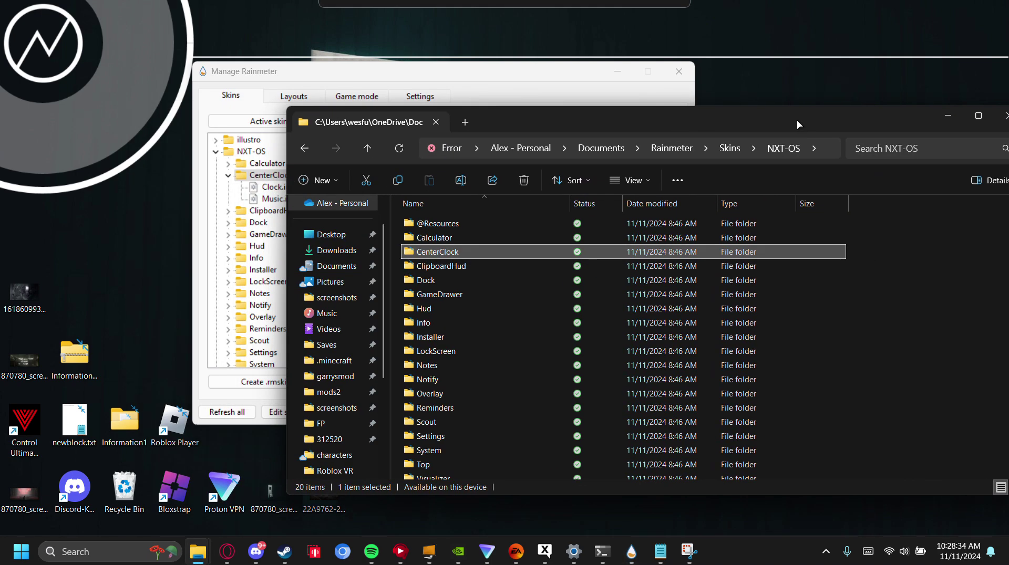
click(491, 254)
key(Escape)
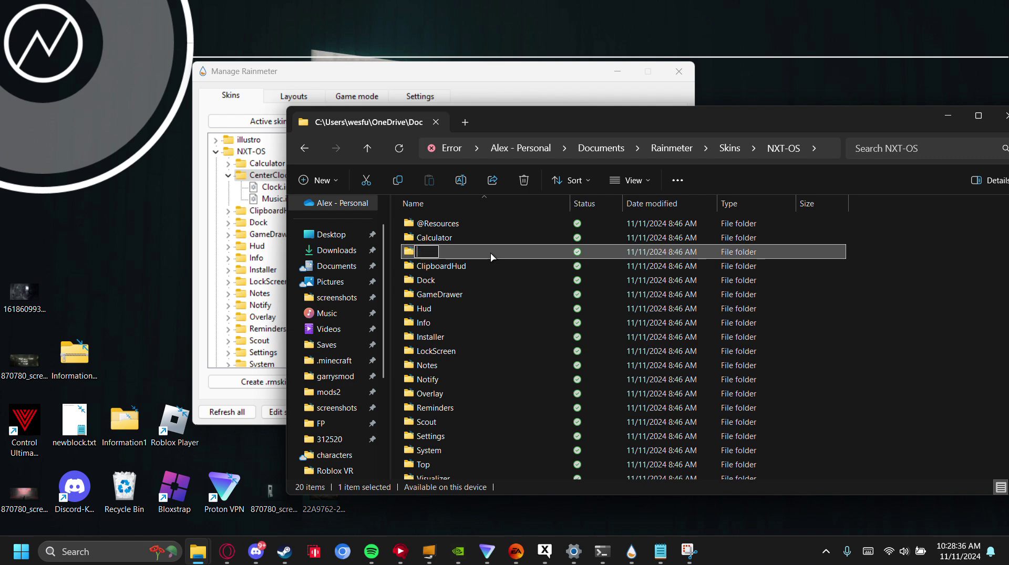
key(Delete)
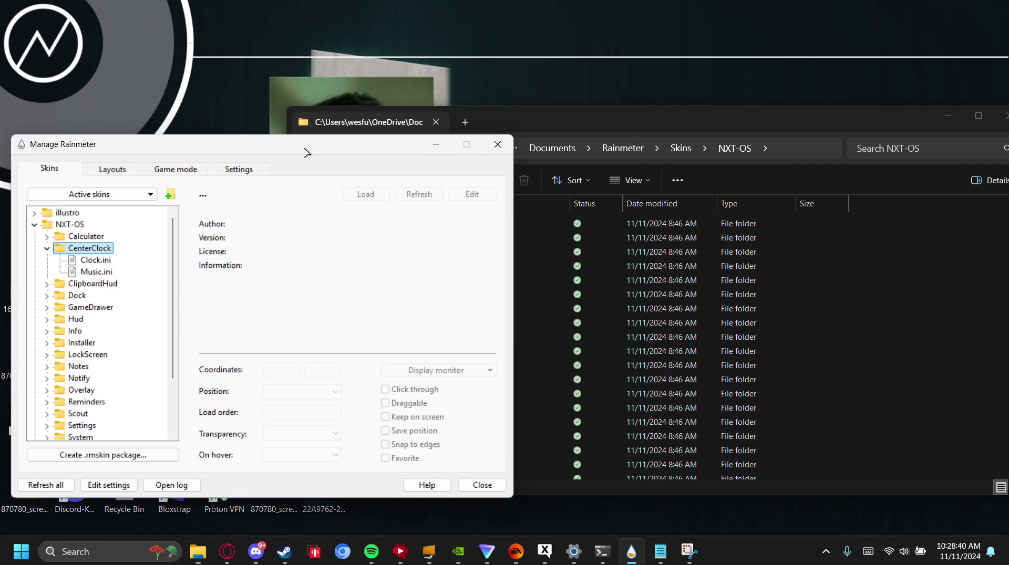
Step: Try to load the Clock.ini skin of CenterClock with its folder removed
drag(736, 123, 602, 346)
mouse_move(717, 277)
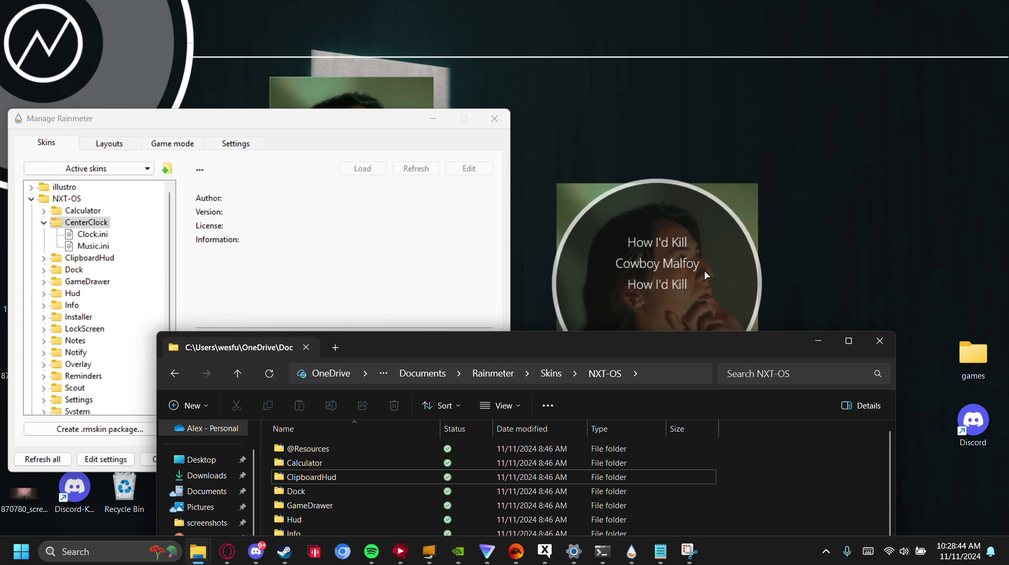
click(93, 234)
click(372, 176)
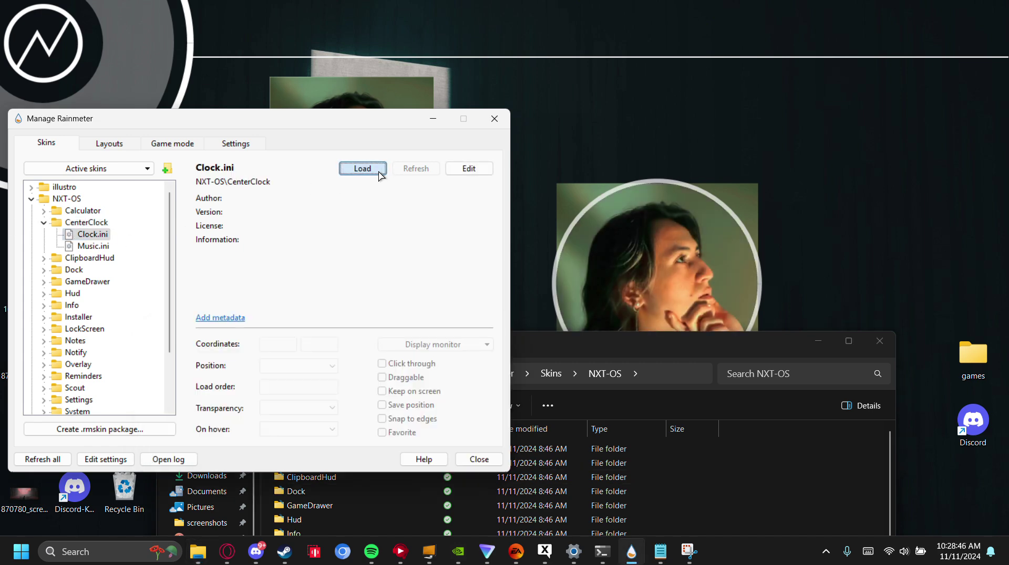
click(592, 323)
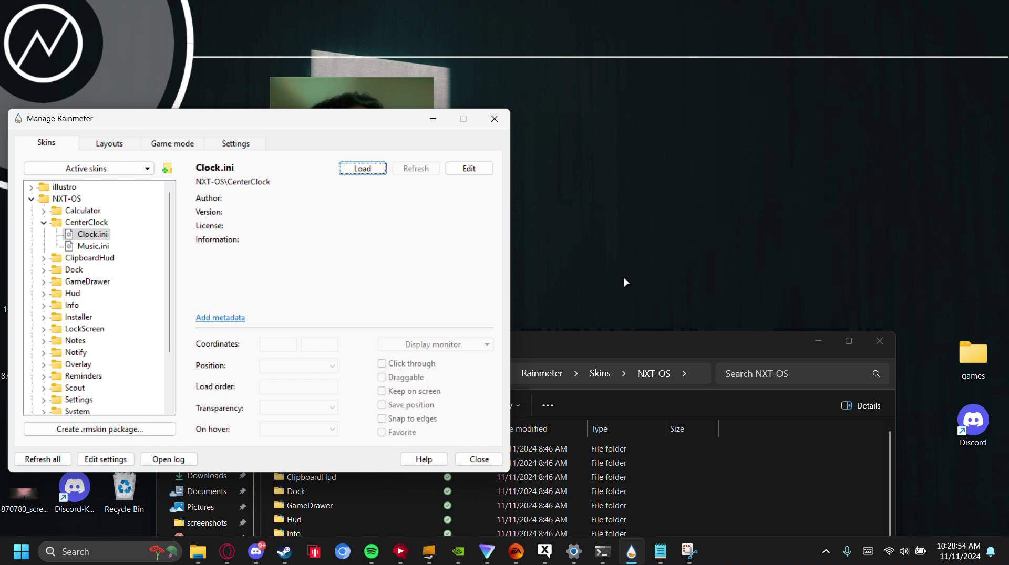
Step: Close the skin manager and move the CenterClock folder from the desktop into the NXT-OS skins folder
drag(580, 398, 576, 125)
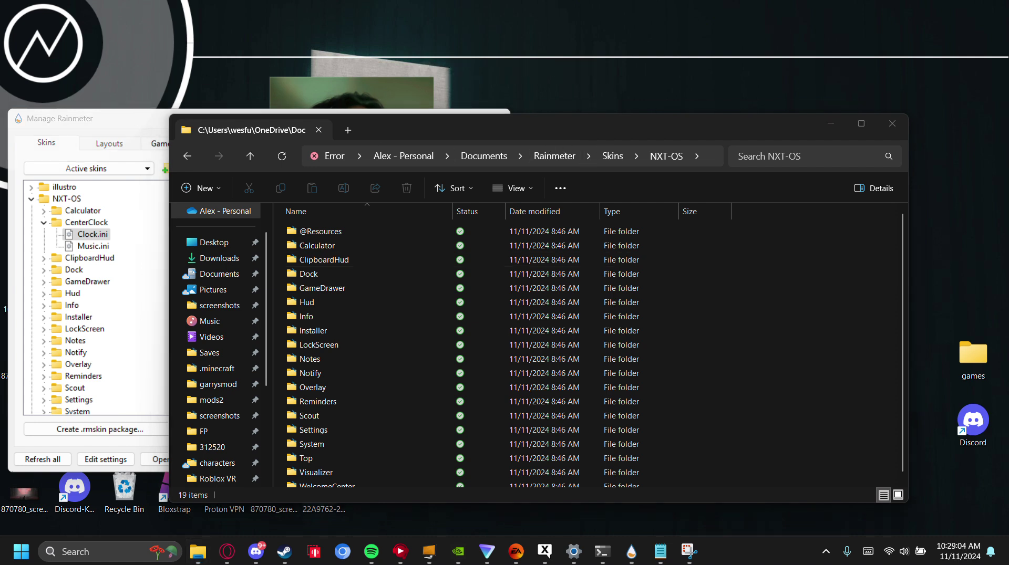
drag(307, 131, 499, 157)
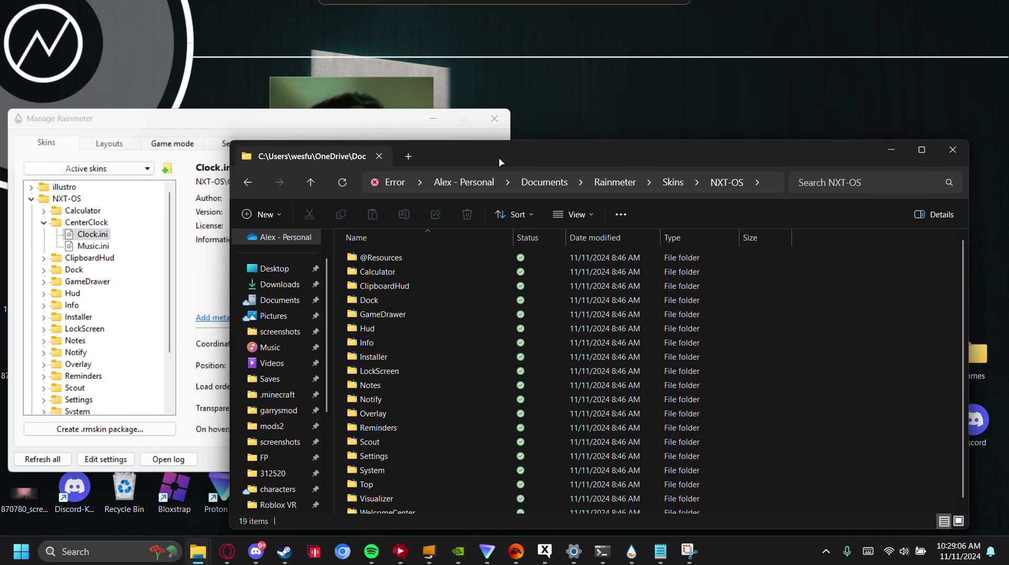
click(375, 116)
click(495, 119)
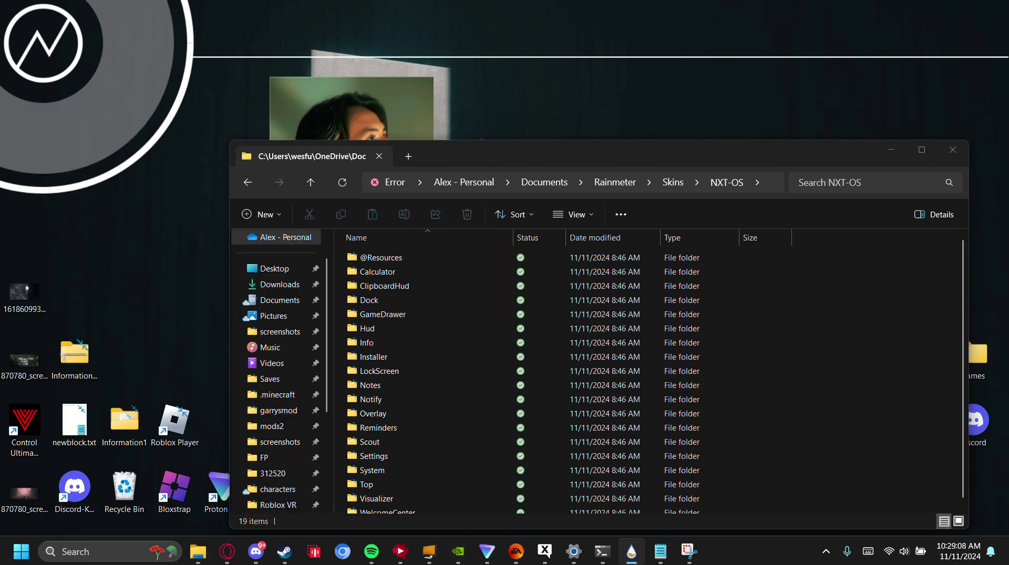
drag(679, 153, 531, 289)
drag(473, 155, 669, 462)
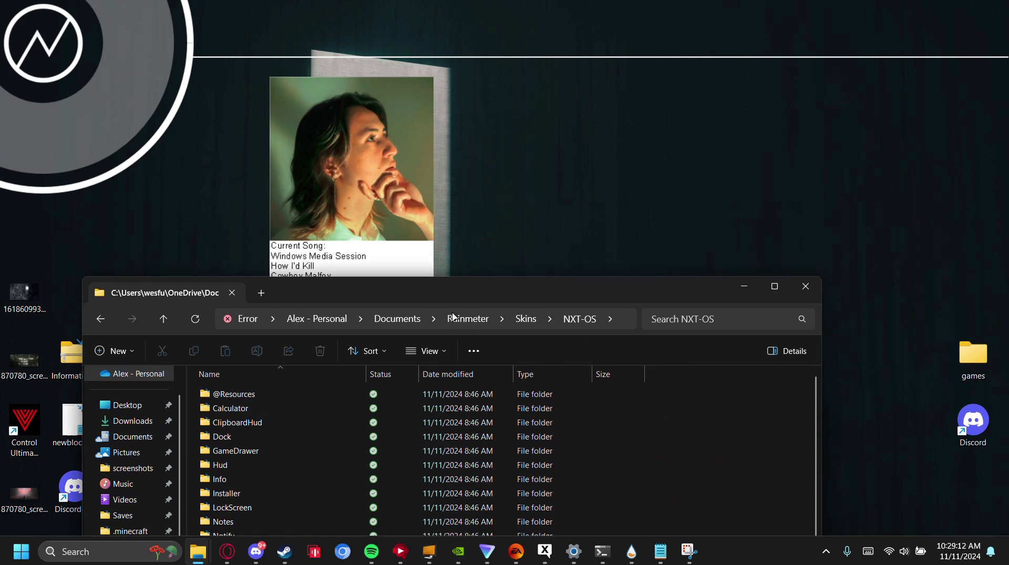
drag(497, 276, 599, 107)
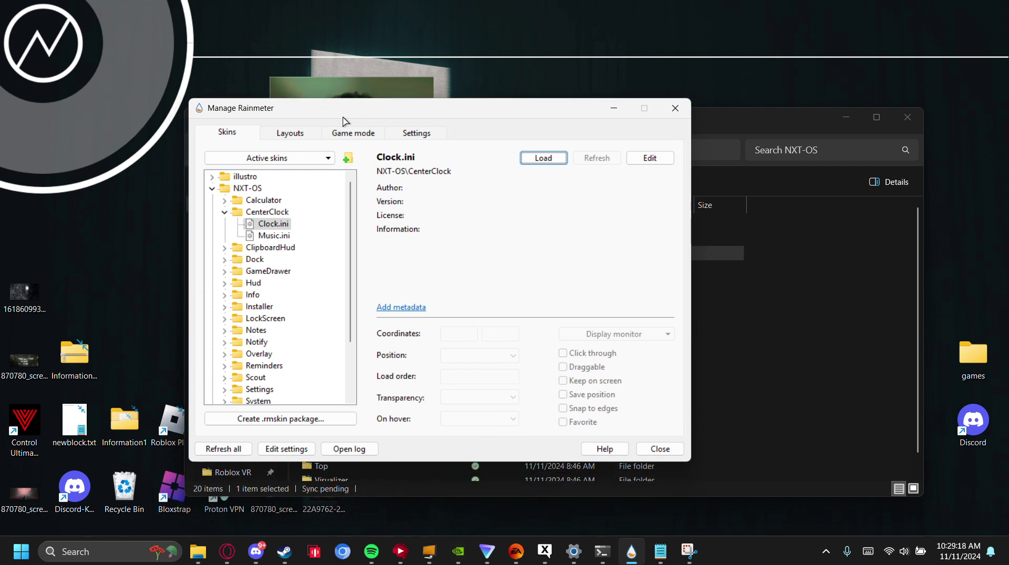
Step: Load the CenterClock Music.ini skin, select Clock.ini, and arrange both windows so the desktop skin is uncovered
click(268, 213)
click(276, 235)
click(283, 225)
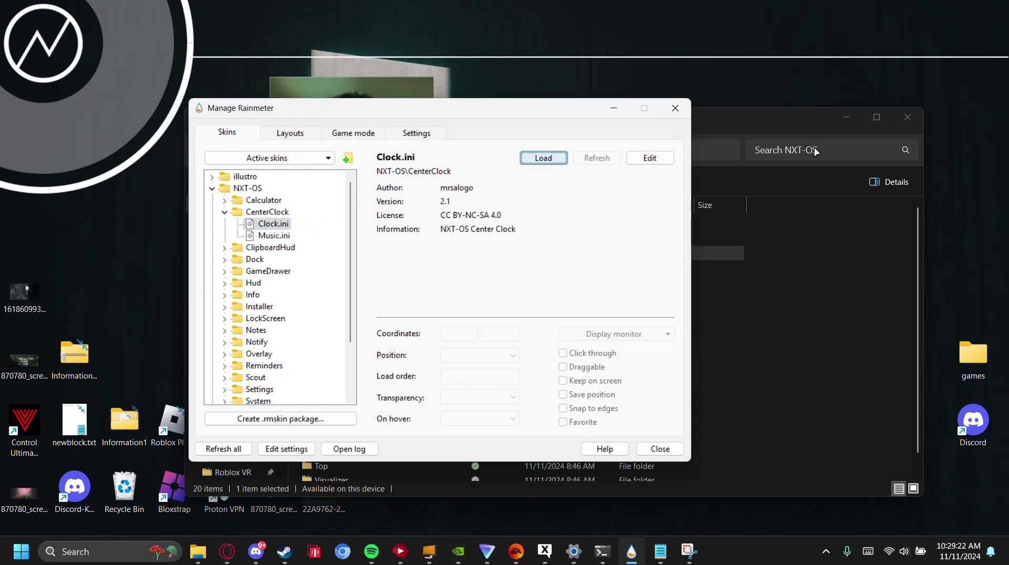
drag(787, 122, 727, 302)
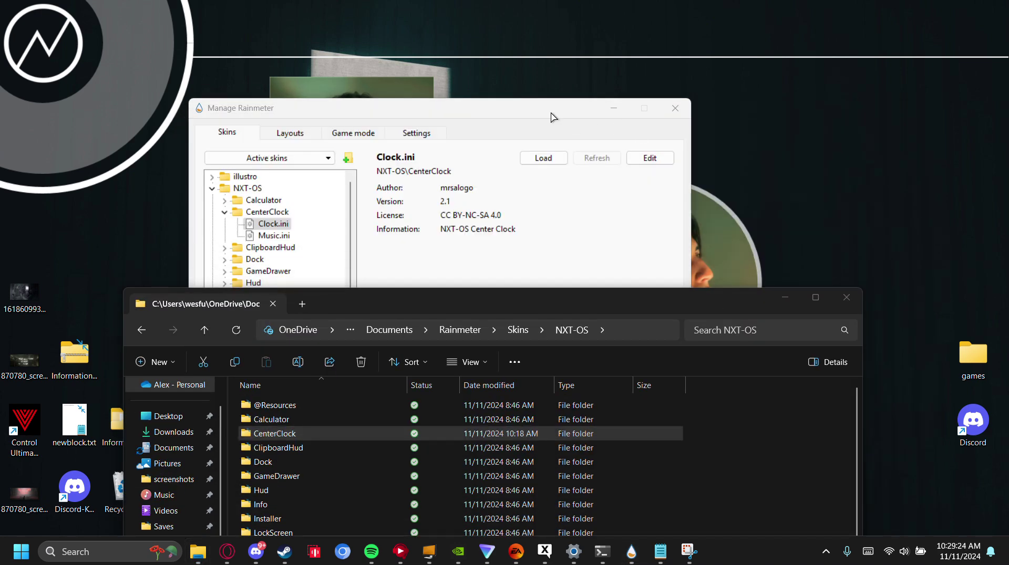
drag(553, 116, 268, 115)
drag(687, 314, 600, 381)
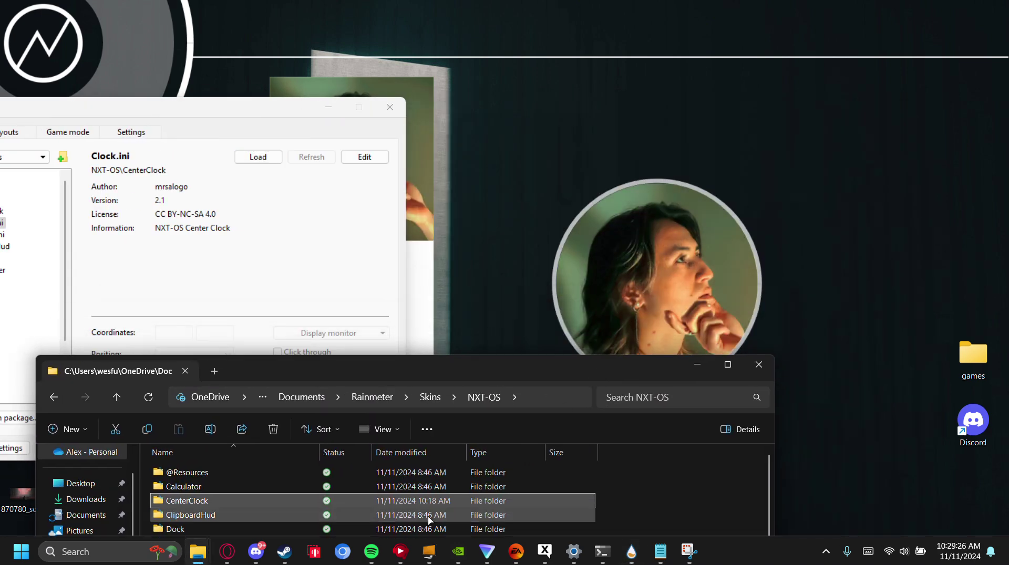
click(433, 411)
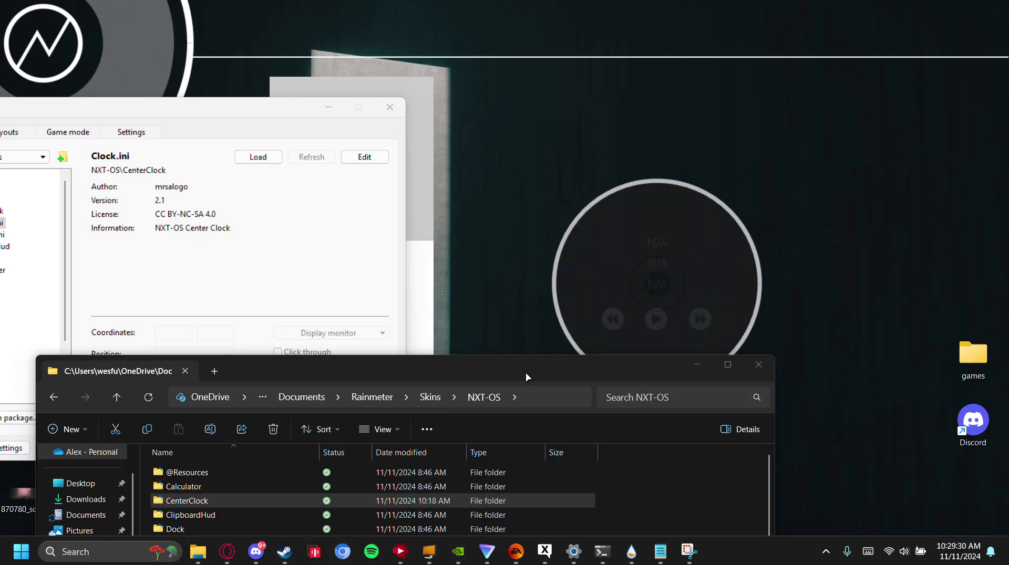
drag(526, 370, 581, 404)
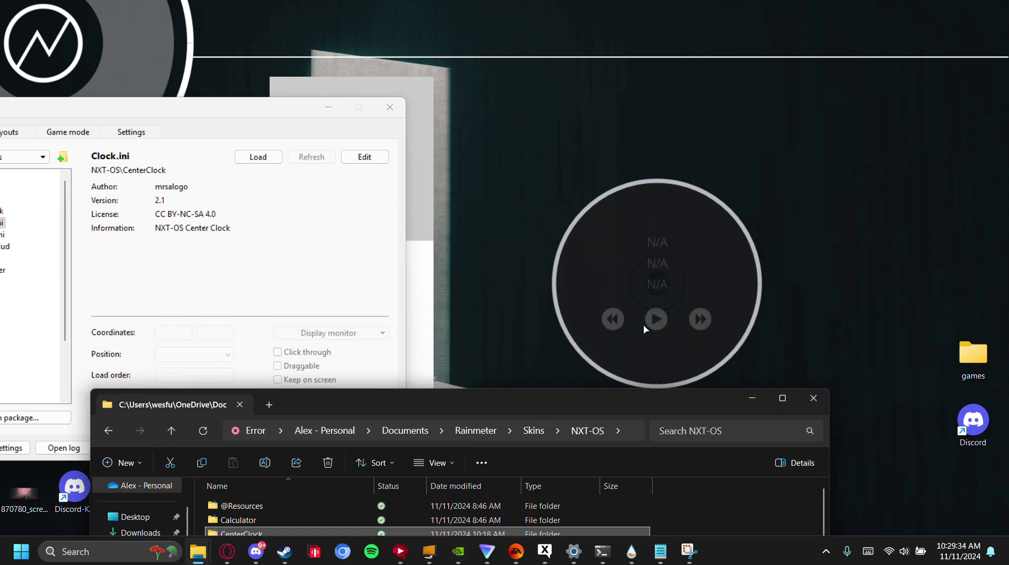
Step: Load the CenterClock Clock.ini skin and bring the skin manager fully into view
click(256, 157)
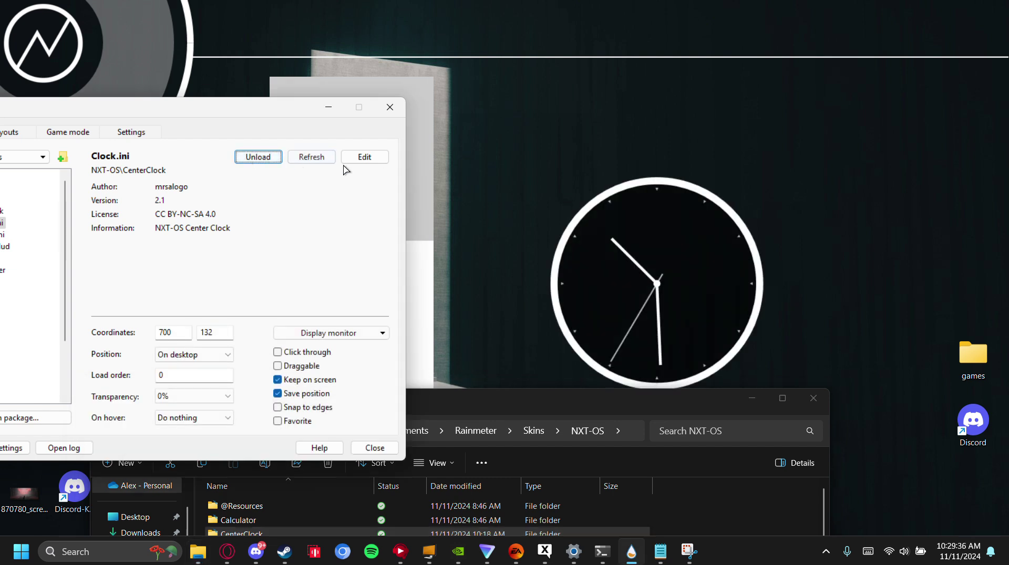
click(266, 157)
click(273, 157)
drag(221, 113, 333, 115)
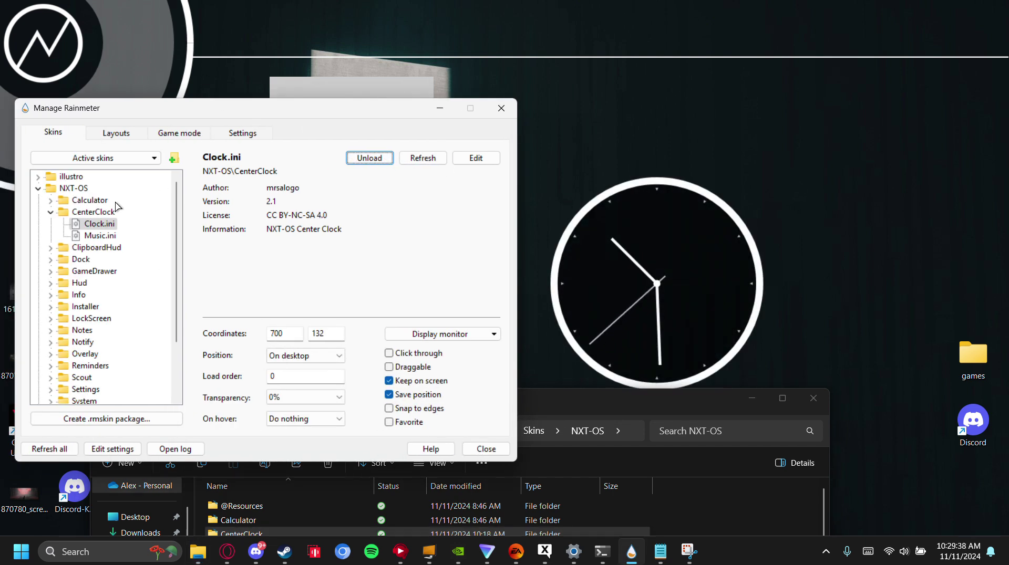
Step: Test both CenterClock variants by loading Music.ini and switching back to Clock.ini
click(100, 235)
click(369, 158)
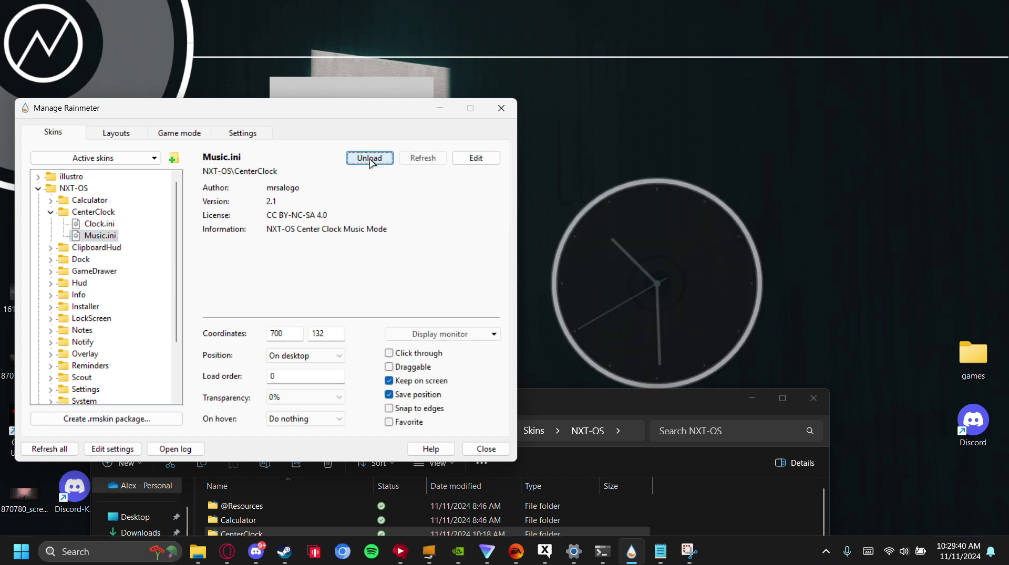
click(100, 223)
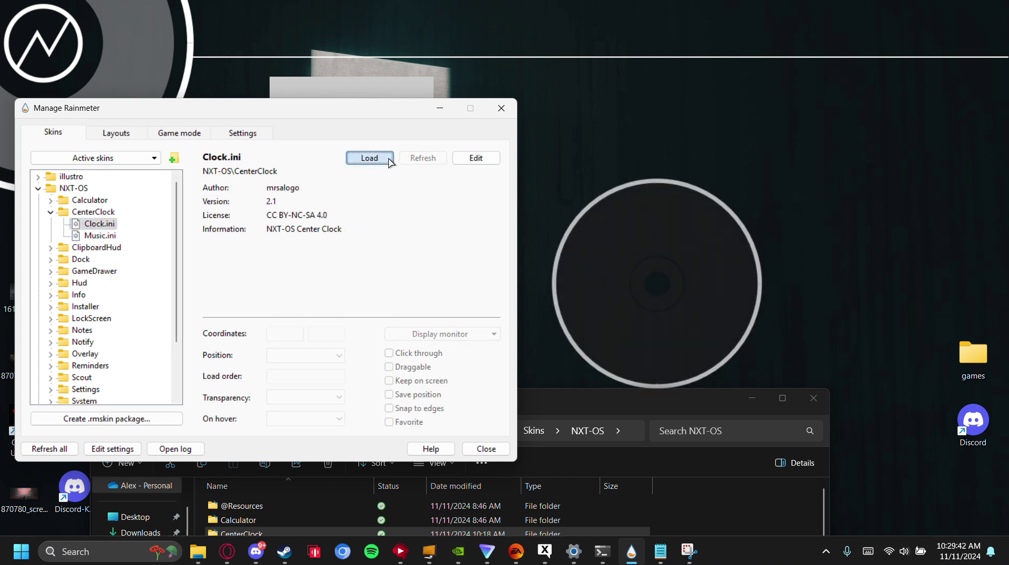
click(370, 158)
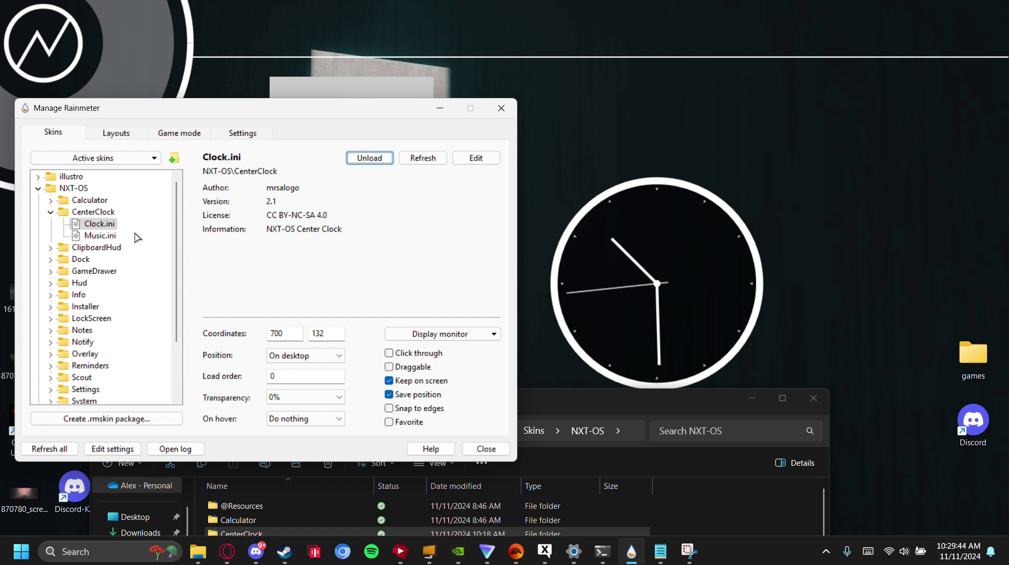
Step: Select Music.ini in the skin manager, reposition the manager window, and minimize the NXT-OS folder window
click(99, 236)
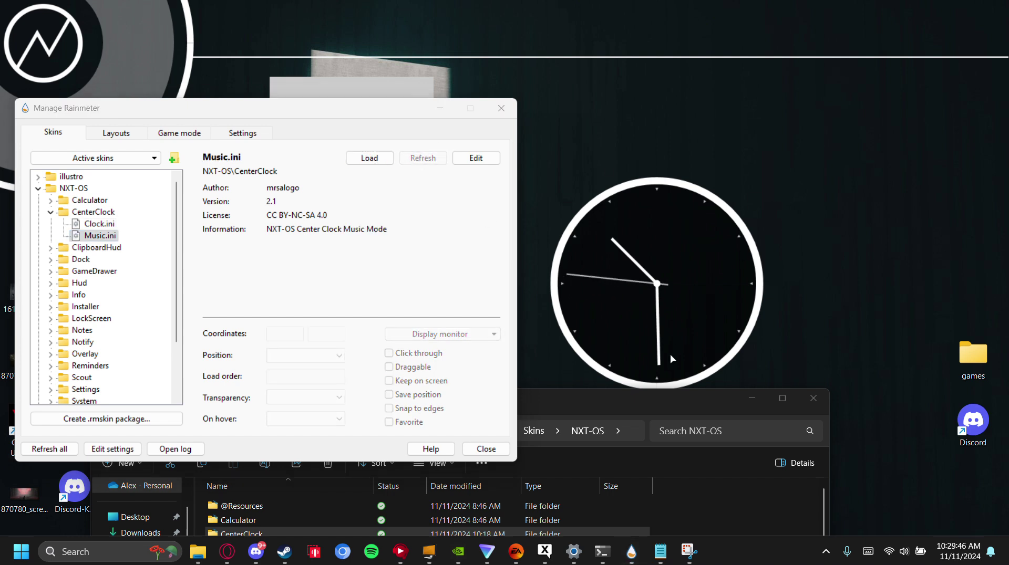
drag(624, 405, 661, 390)
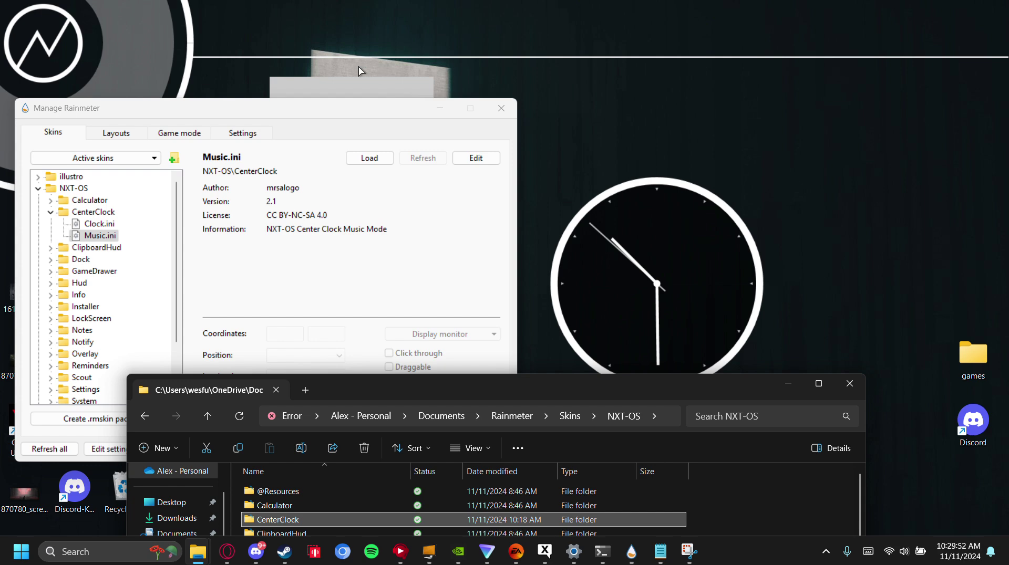
click(544, 157)
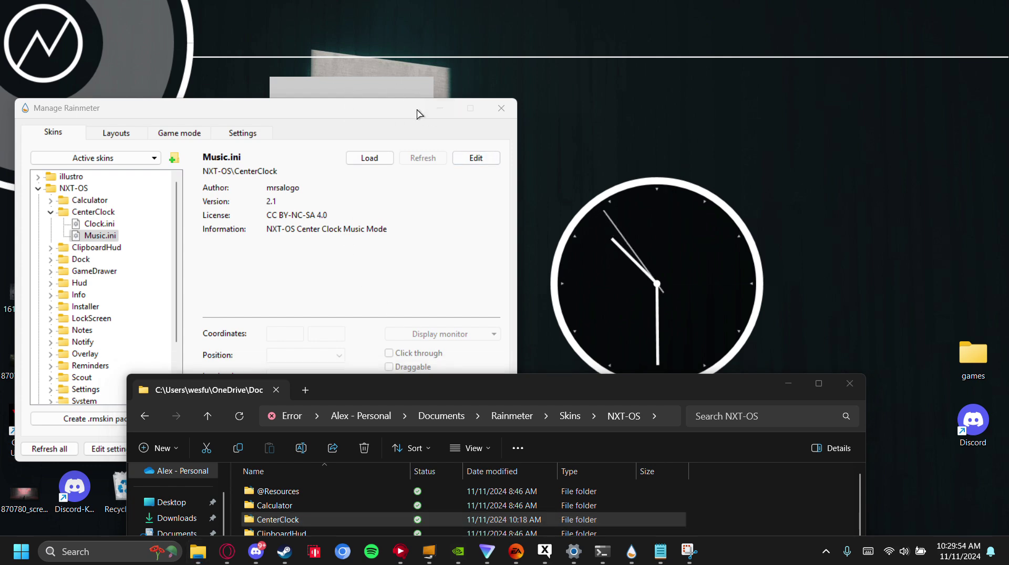
drag(403, 109, 472, 83)
drag(664, 397, 747, 372)
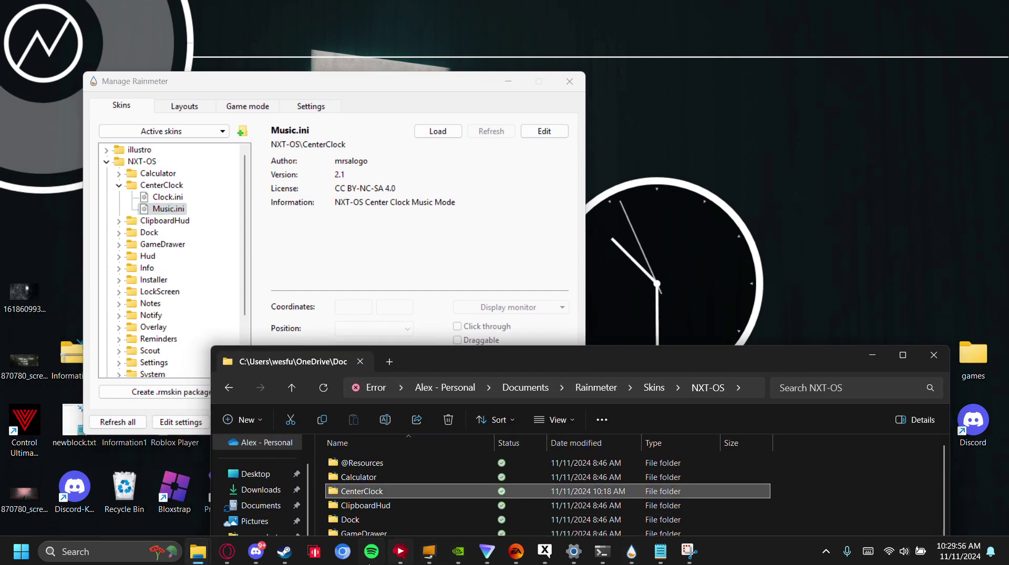
click(872, 356)
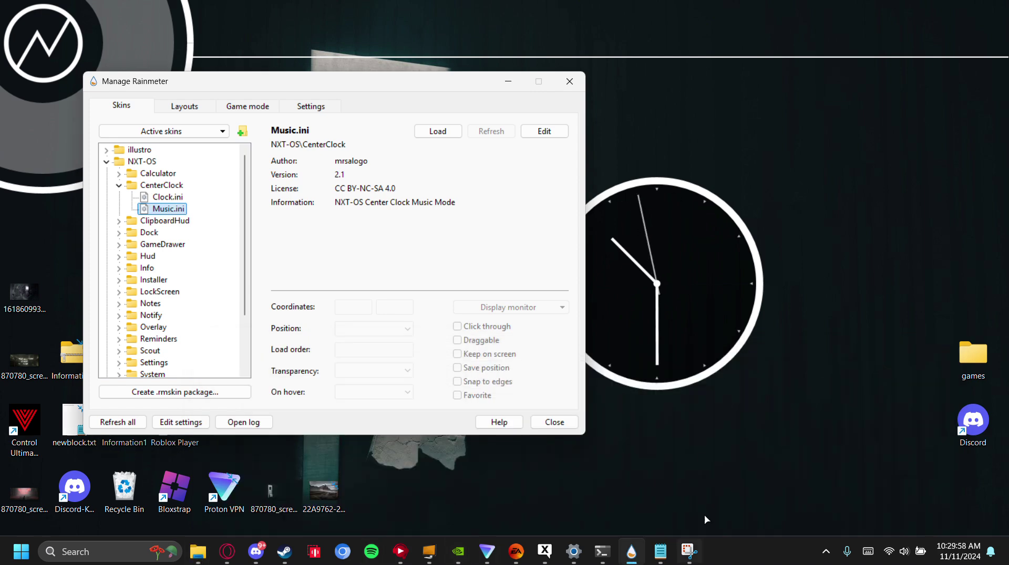
mouse_move(559, 14)
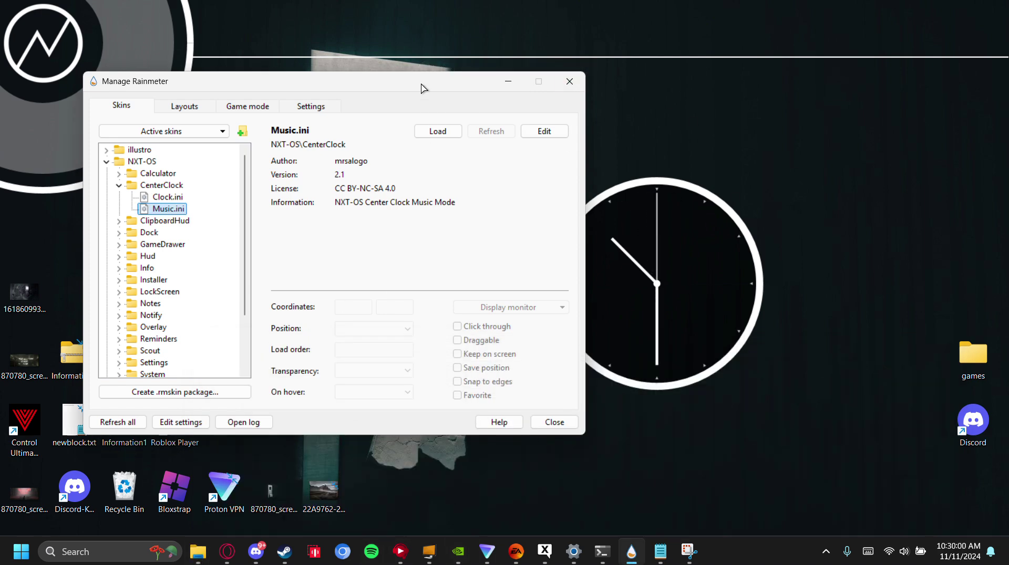
Step: Minimize the skin manager and move the white Windows Media Session player skin off the visible desktop
drag(526, 77, 764, 132)
click(745, 135)
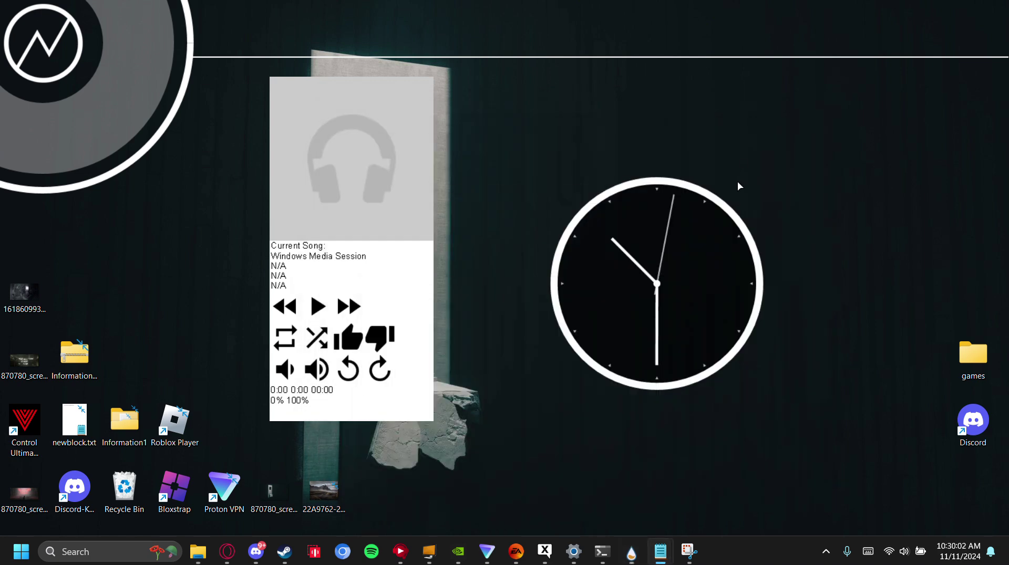
drag(353, 172, 316, 176)
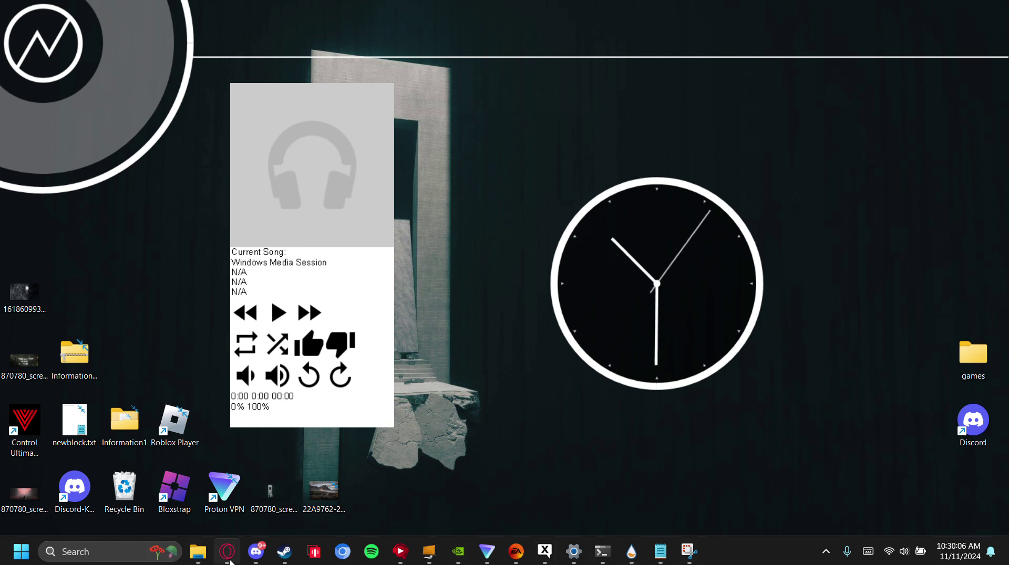
drag(320, 180, 63, 563)
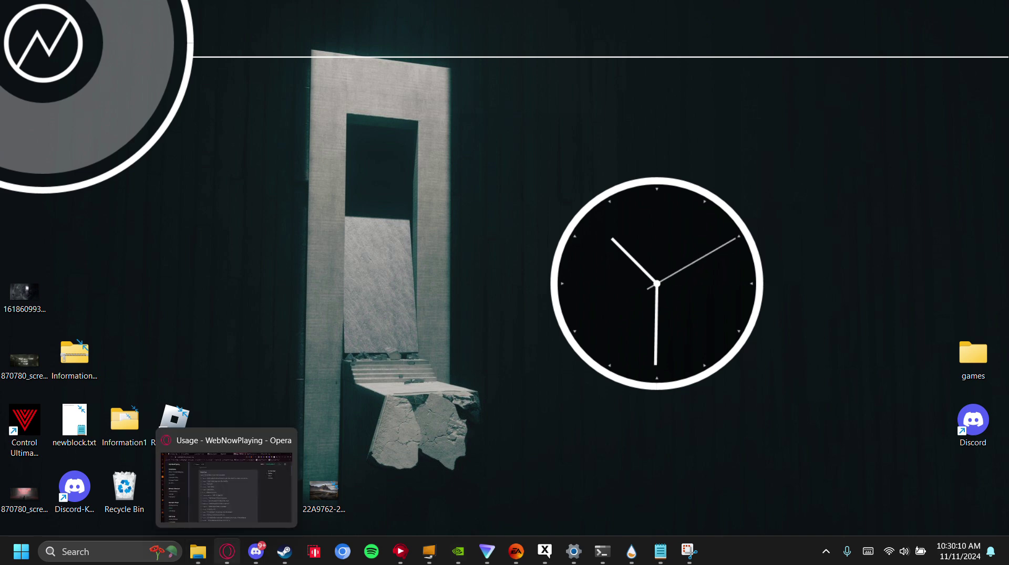
Step: Switch to Opera and go back from the spicetify v2.38.4 release page to the WebNowPlaying Spotify wiki guide
click(227, 552)
click(399, 10)
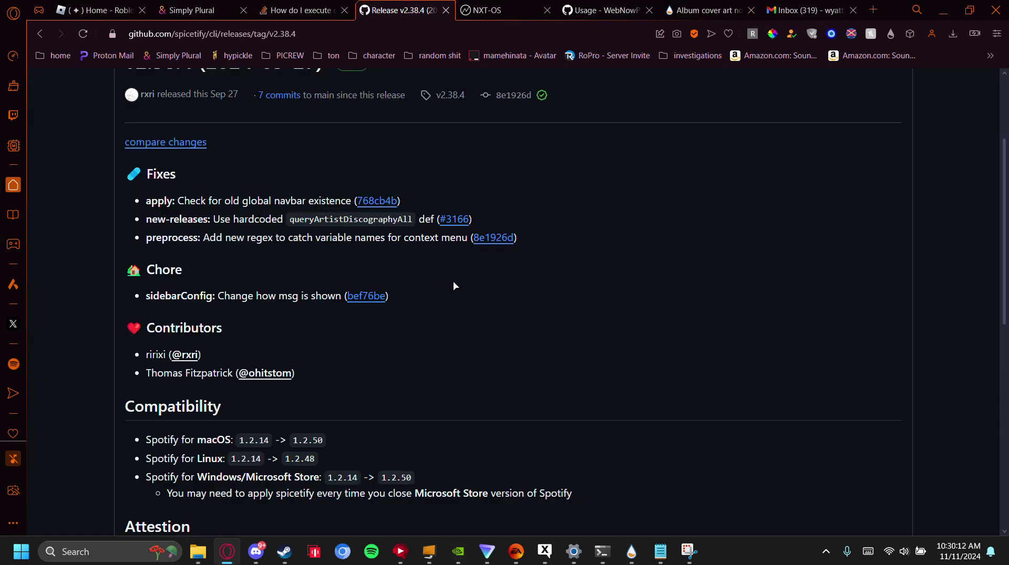
scroll(453, 281, up, 4)
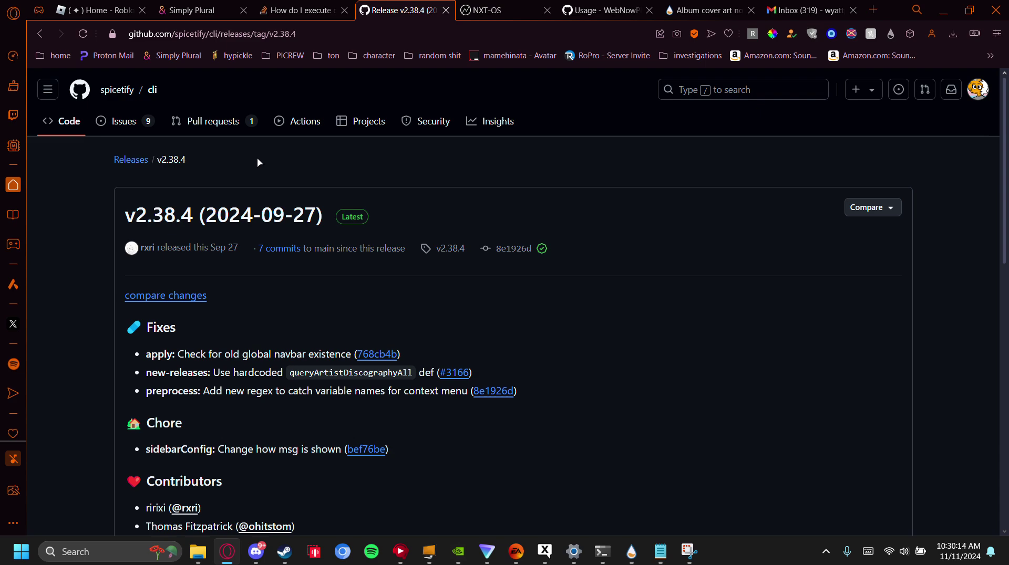
click(40, 34)
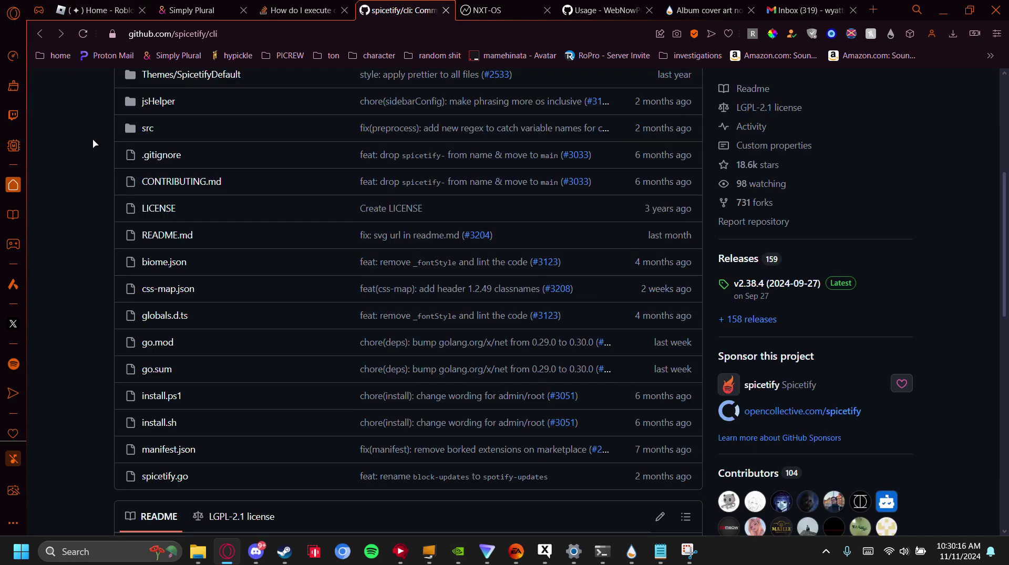
click(39, 35)
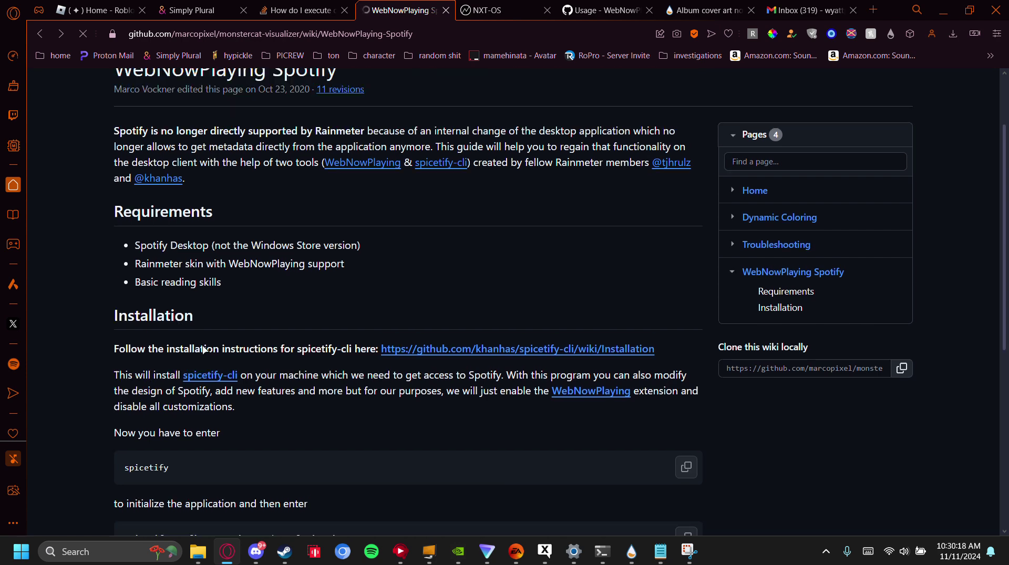
Step: Examine the WebNowPlaying Spotify guide's title, requirements and first installation commands, and compare them with the PowerShell session
drag(278, 89, 157, 91)
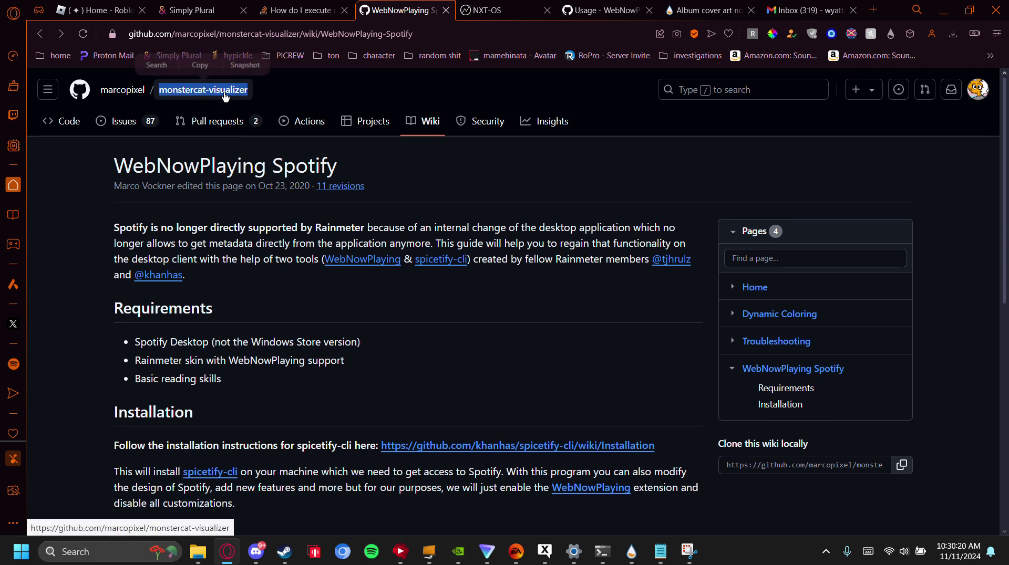
click(273, 88)
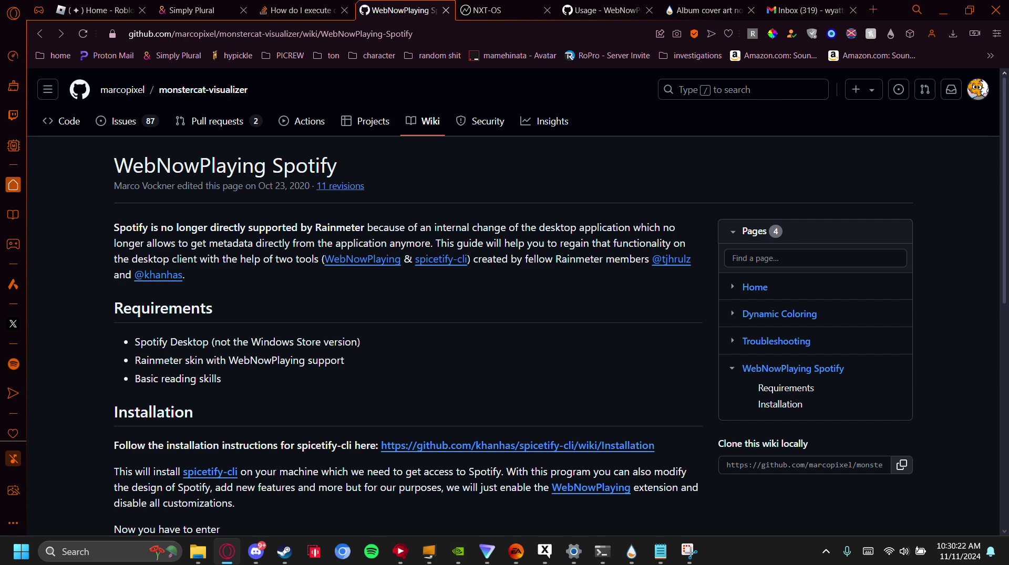
drag(105, 179, 380, 175)
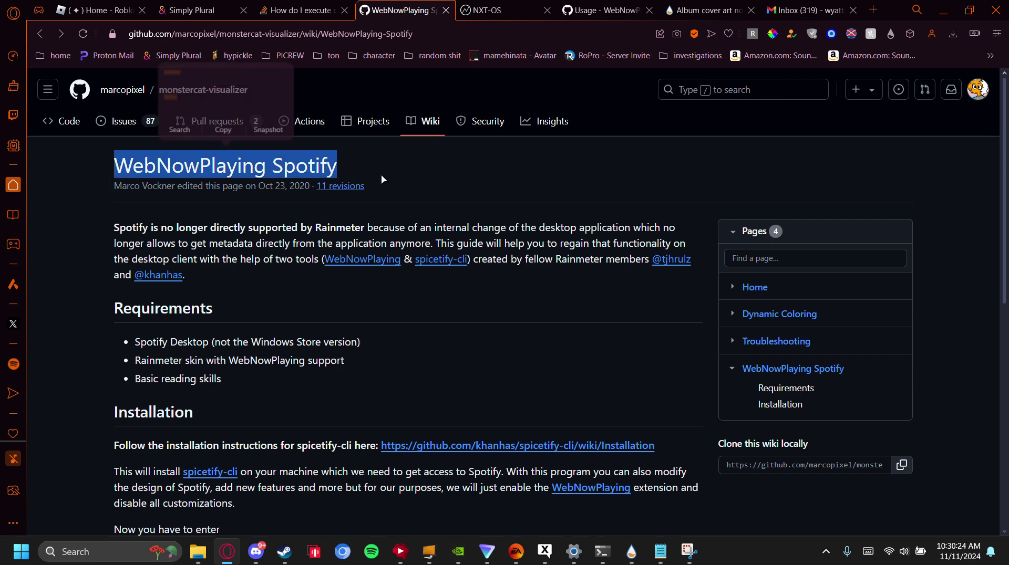
click(380, 175)
scroll(383, 291, down, 5)
scroll(395, 244, up, 3)
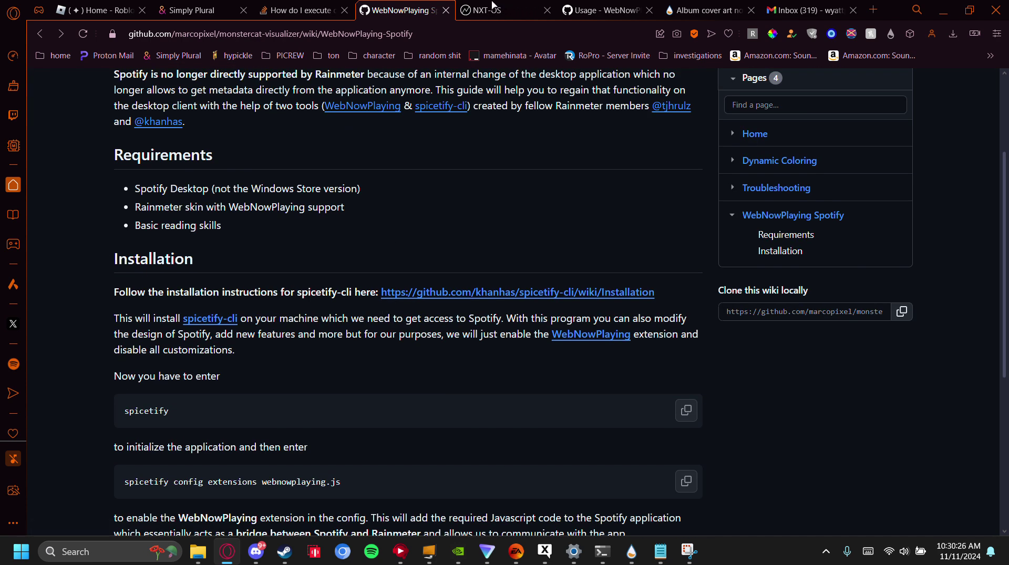
click(602, 551)
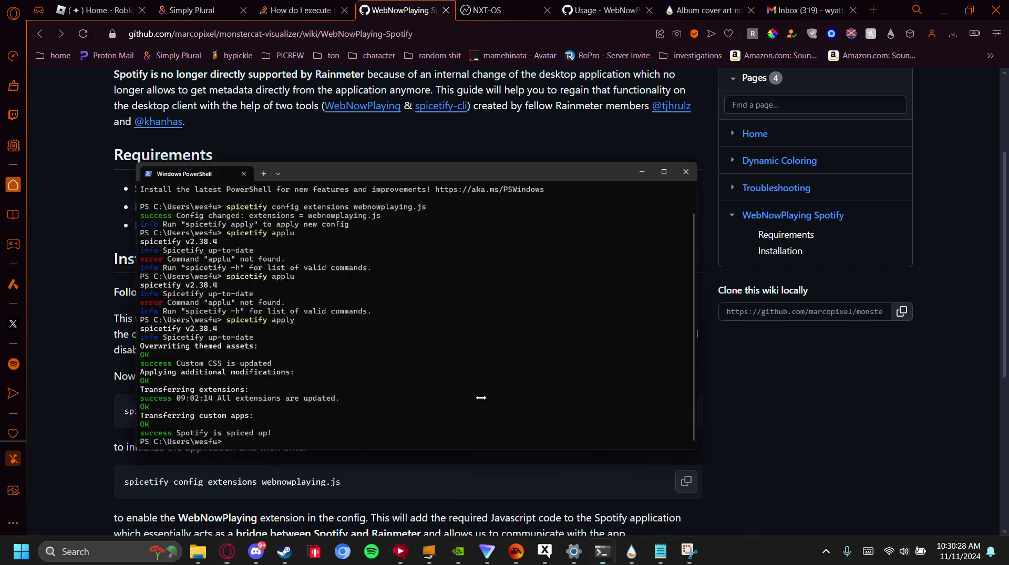
click(506, 485)
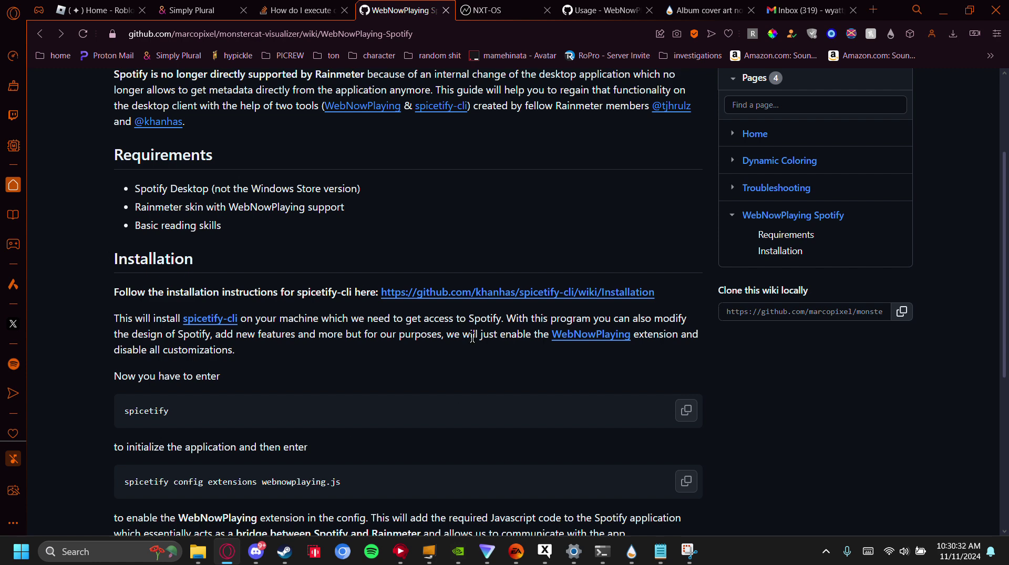
scroll(429, 341, up, 3)
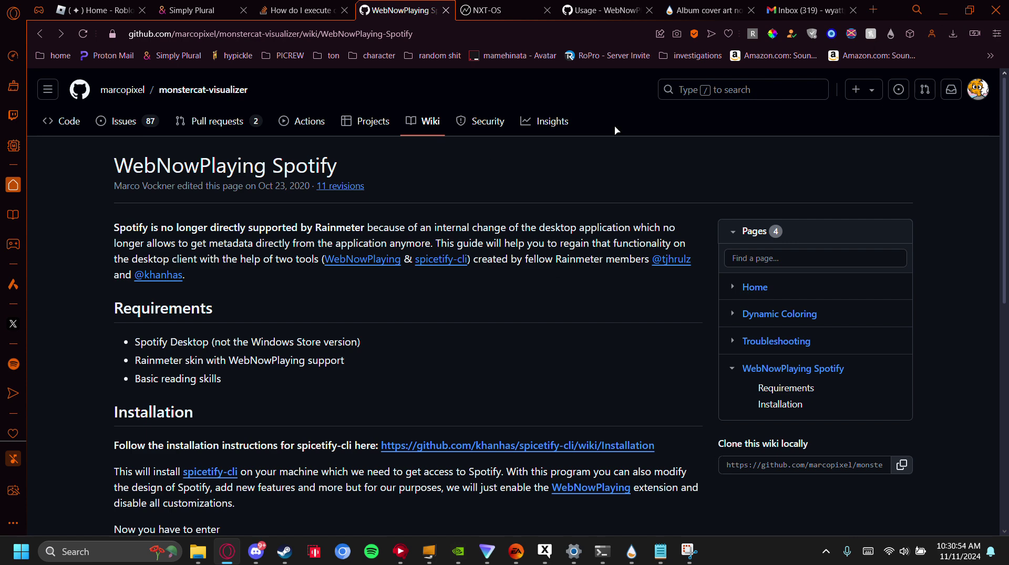
Step: Uncover the PowerShell window and review the earlier spicetify config extensions webnowplaying.js command in its history
click(947, 14)
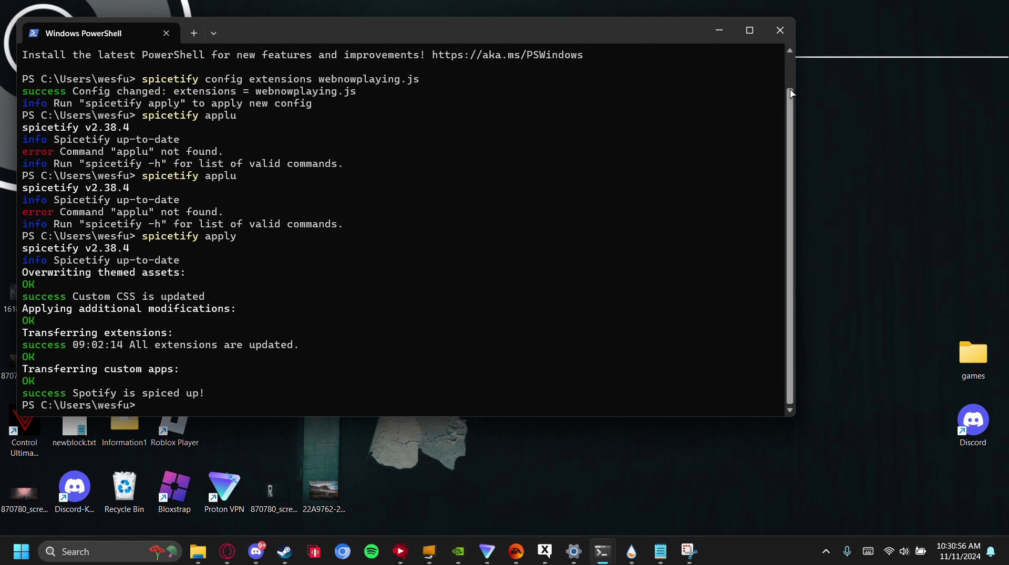
drag(677, 35, 762, 71)
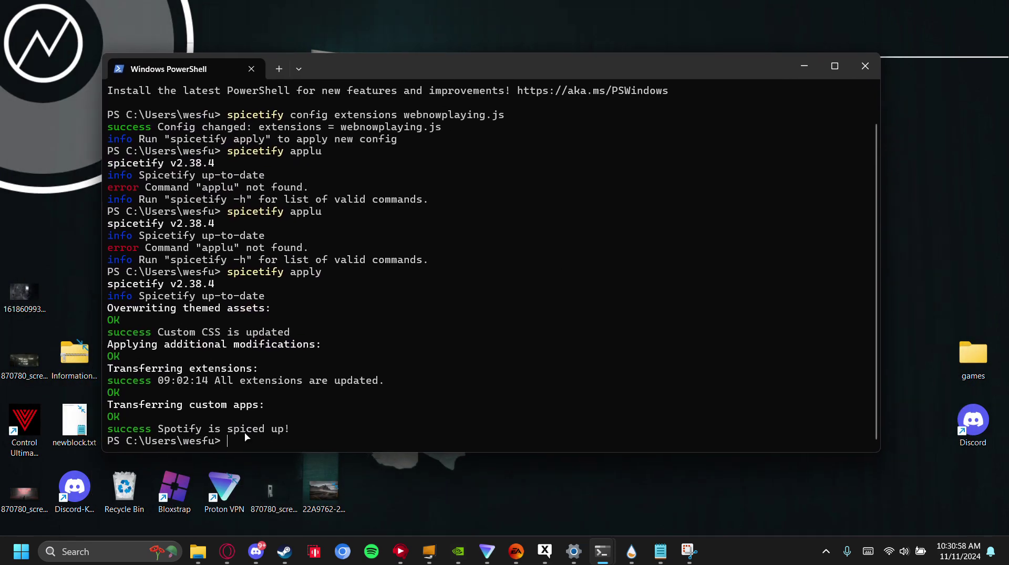
scroll(296, 384, up, 1)
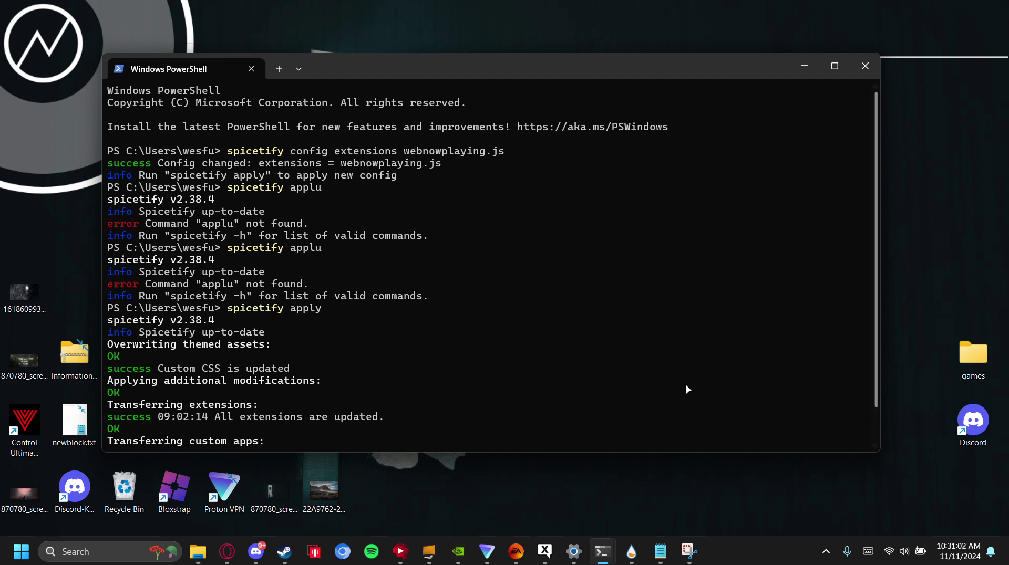
drag(234, 154, 517, 152)
Step: Return to the guide in Opera and examine its webnowplaying.js extension, design customization and backup apply commands
click(237, 552)
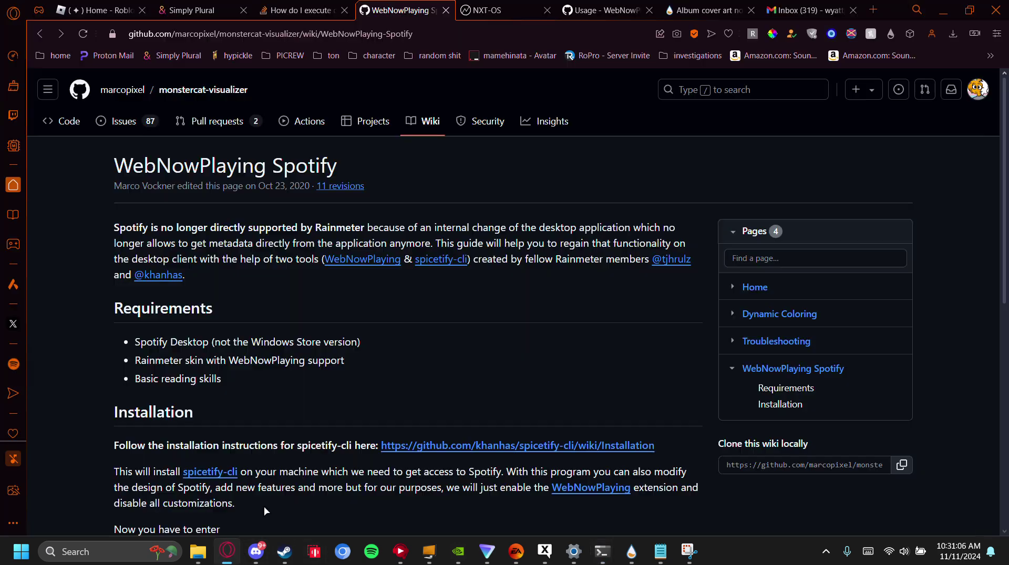
scroll(528, 345, down, 5)
drag(342, 329, 77, 326)
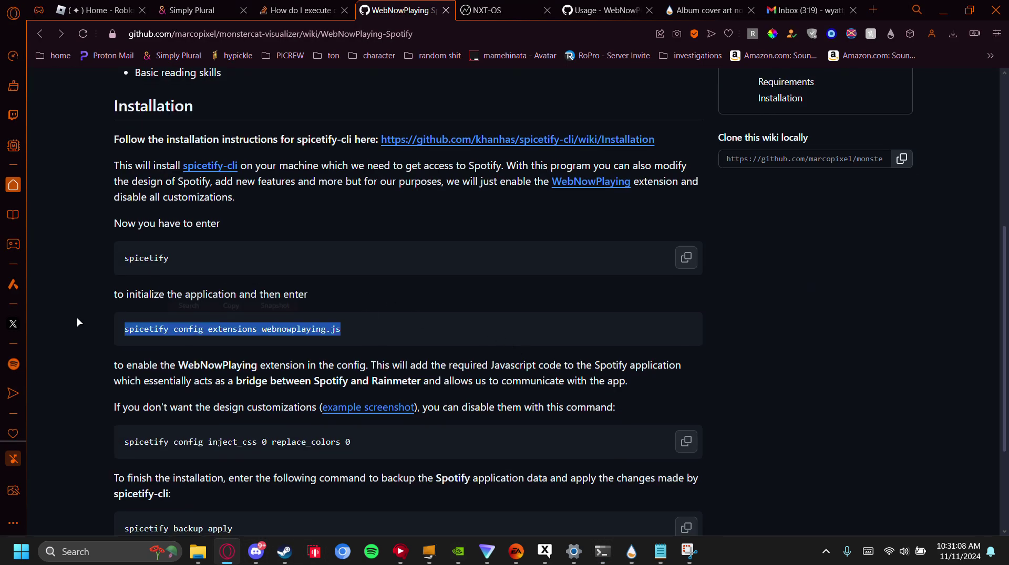
click(633, 369)
scroll(603, 378, down, 3)
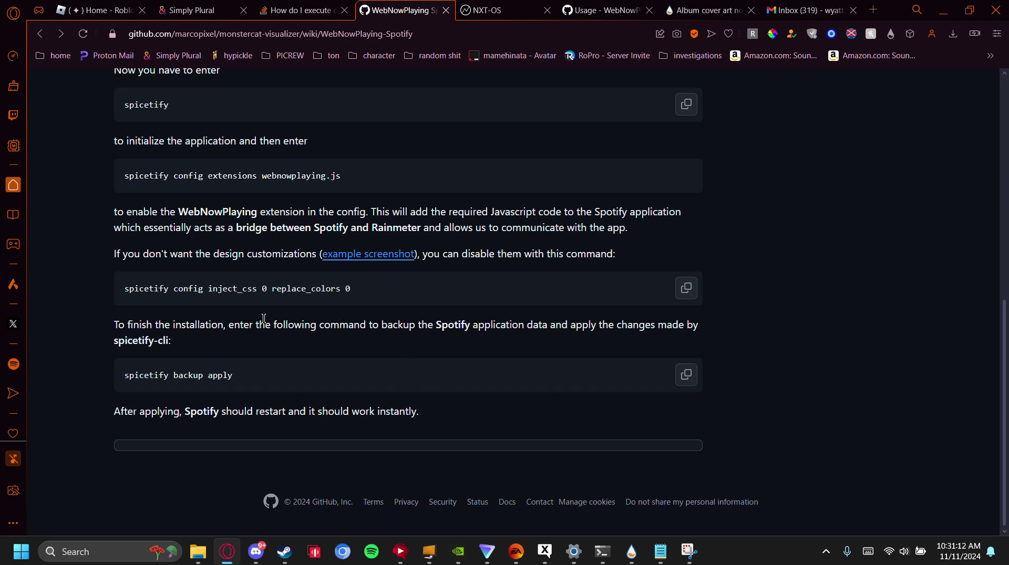
drag(397, 288, 159, 289)
click(304, 297)
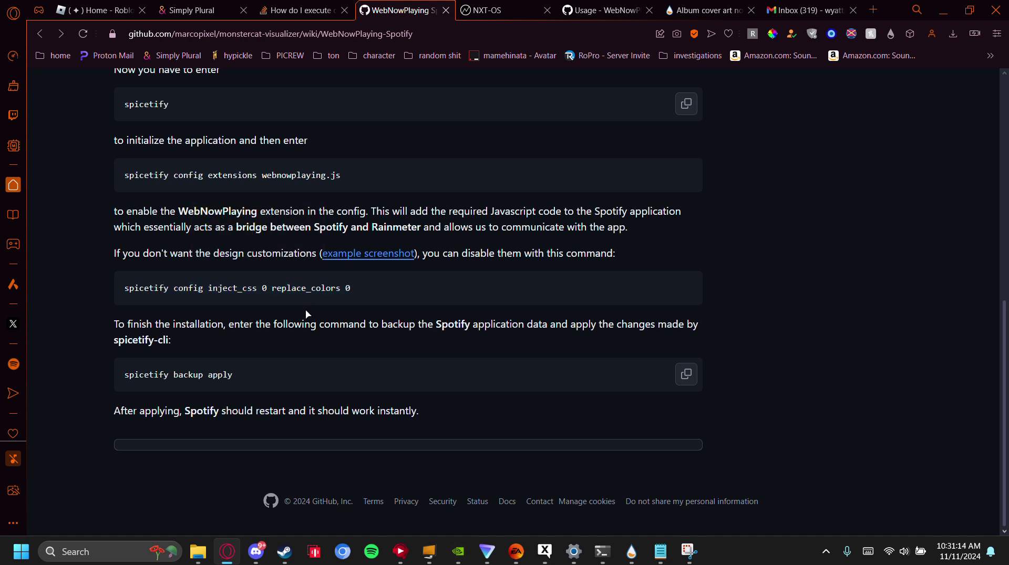
drag(240, 376, 120, 375)
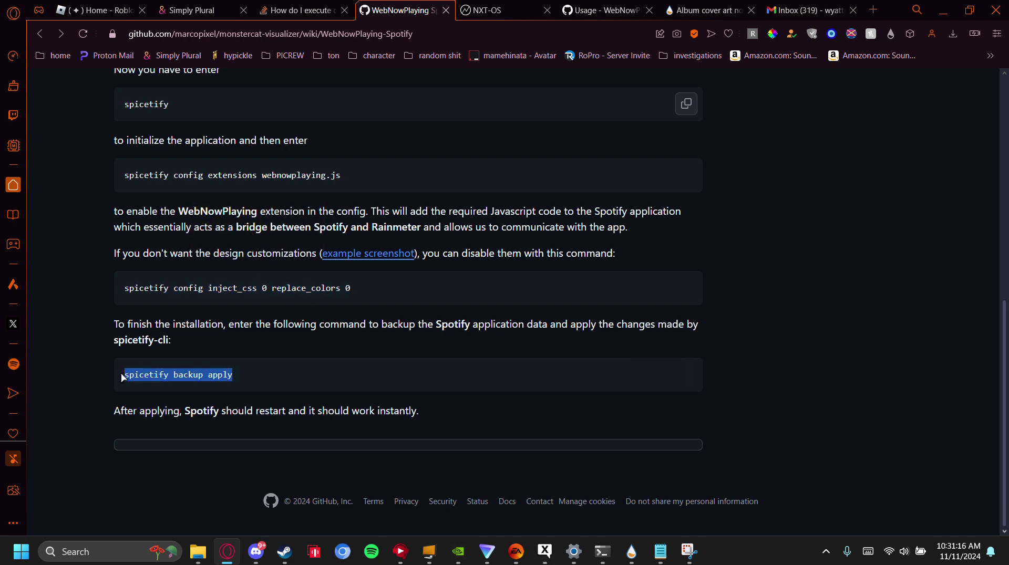
click(273, 369)
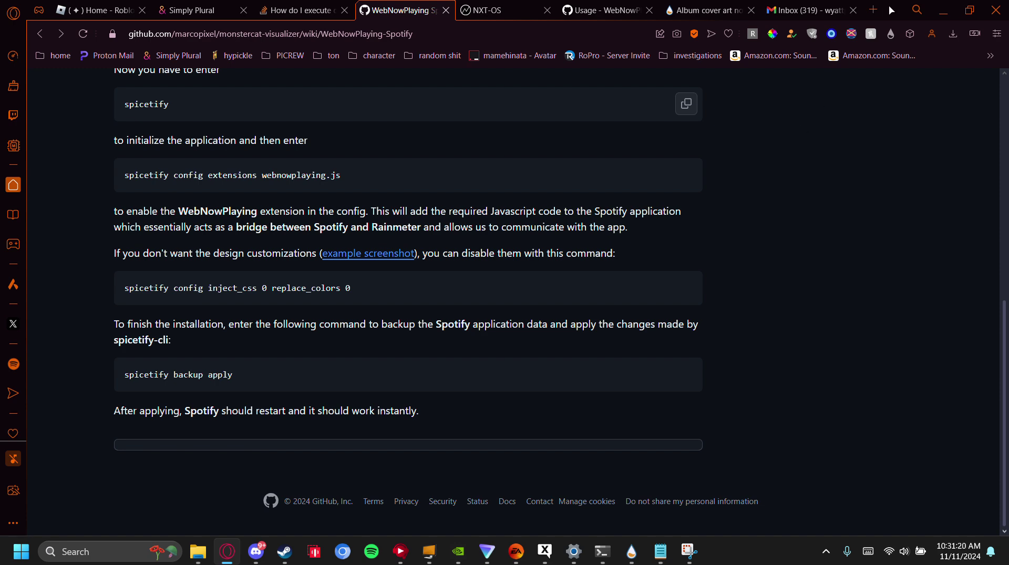
Step: Shrink the browser window and run spicetify update twice in PowerShell
drag(903, 10, 693, 41)
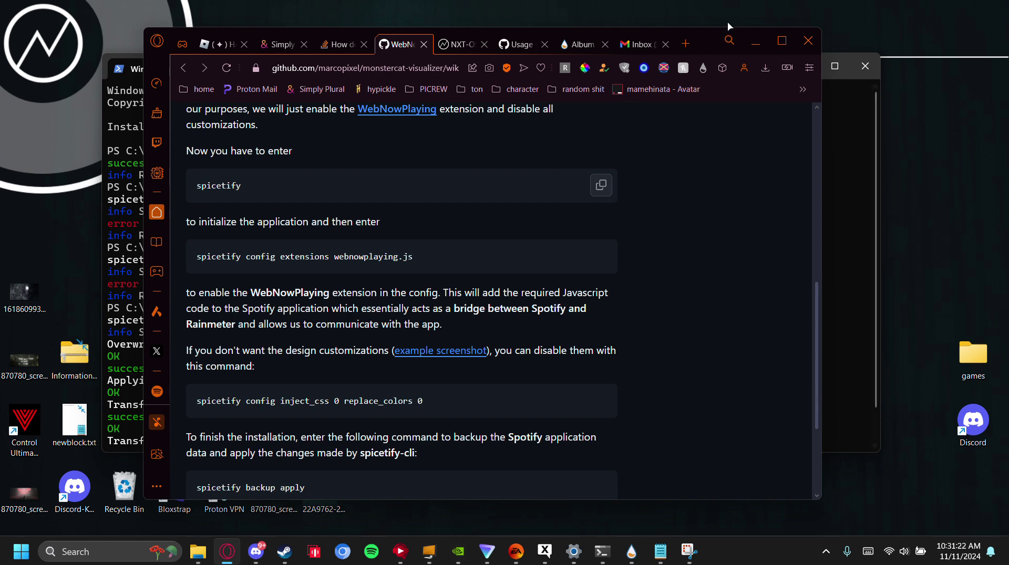
click(836, 137)
text(spicet)
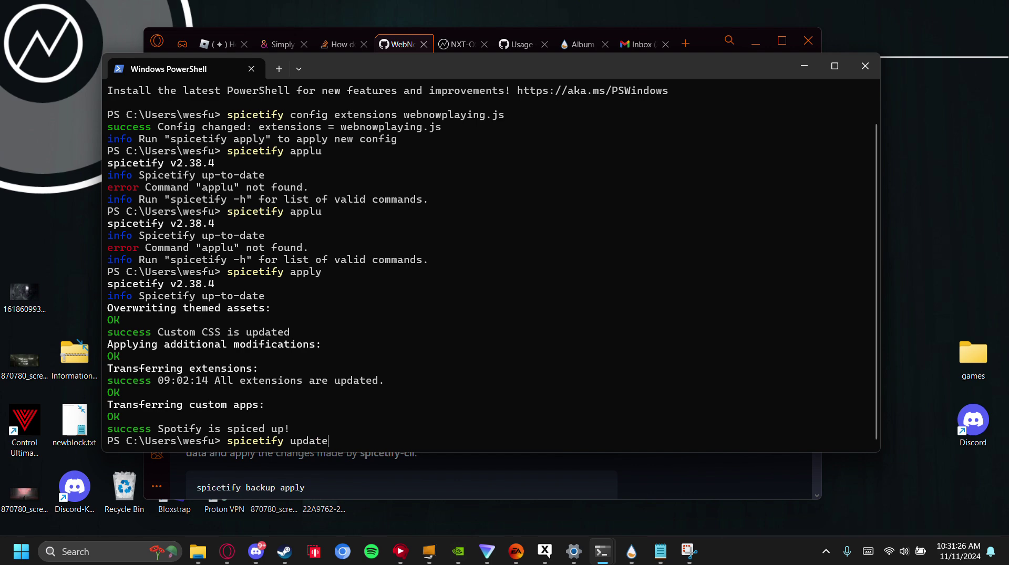
text(ify update)
key(Return)
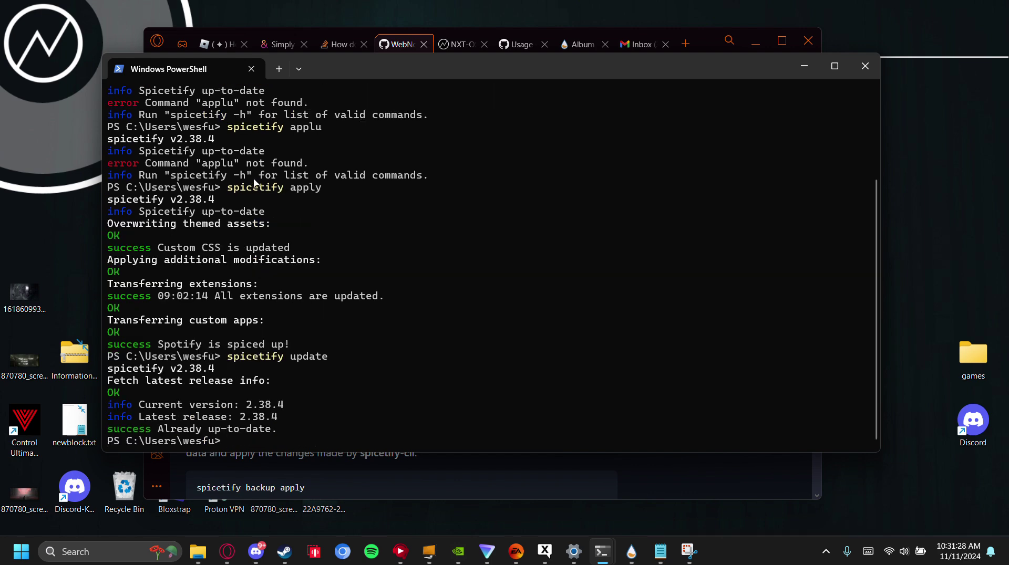
key(Up)
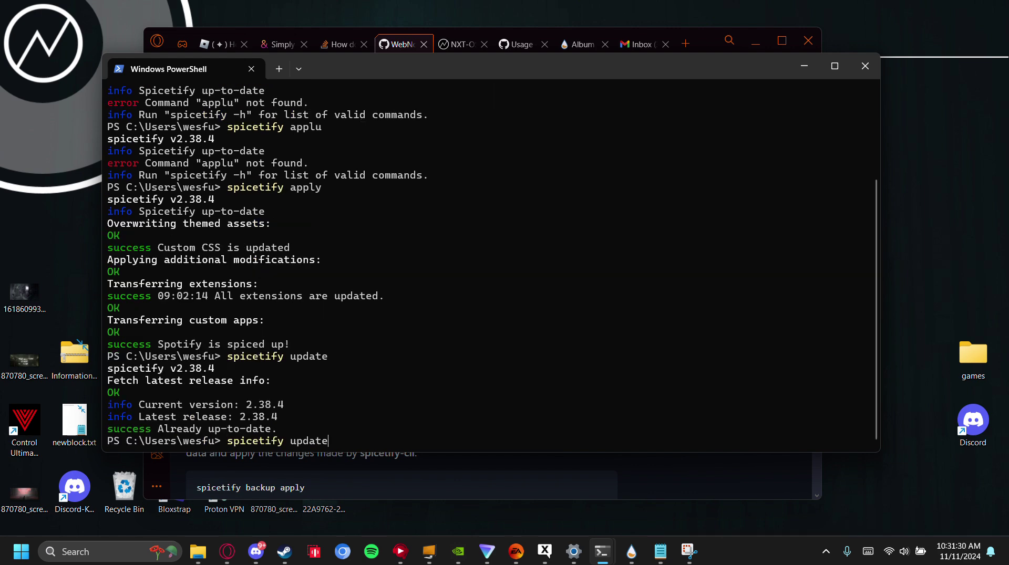
key(Return)
Step: Run spicetify apply in PowerShell, correcting the misspelled first attempt
text(s)
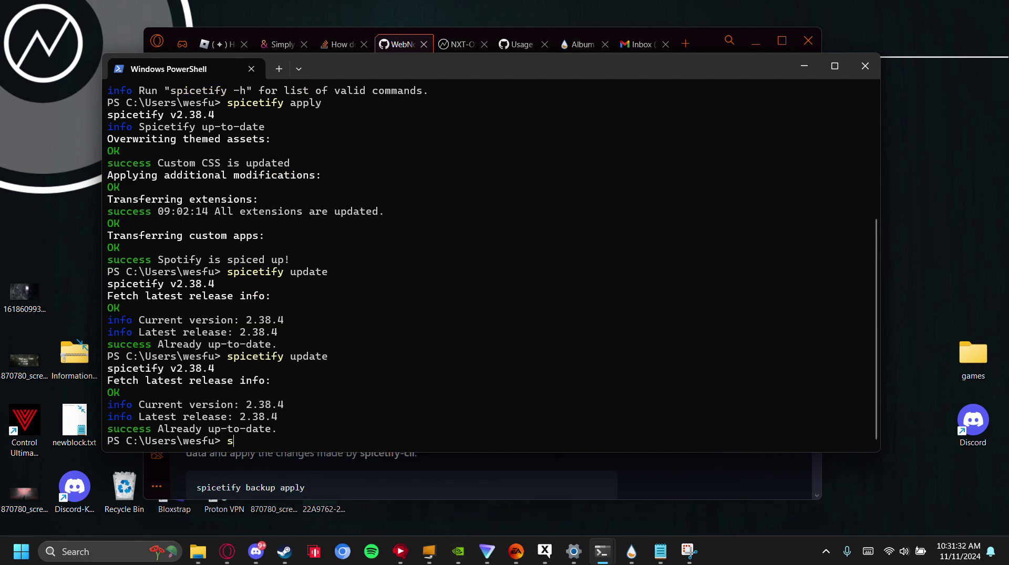
text(piceitfy apply)
key(Return)
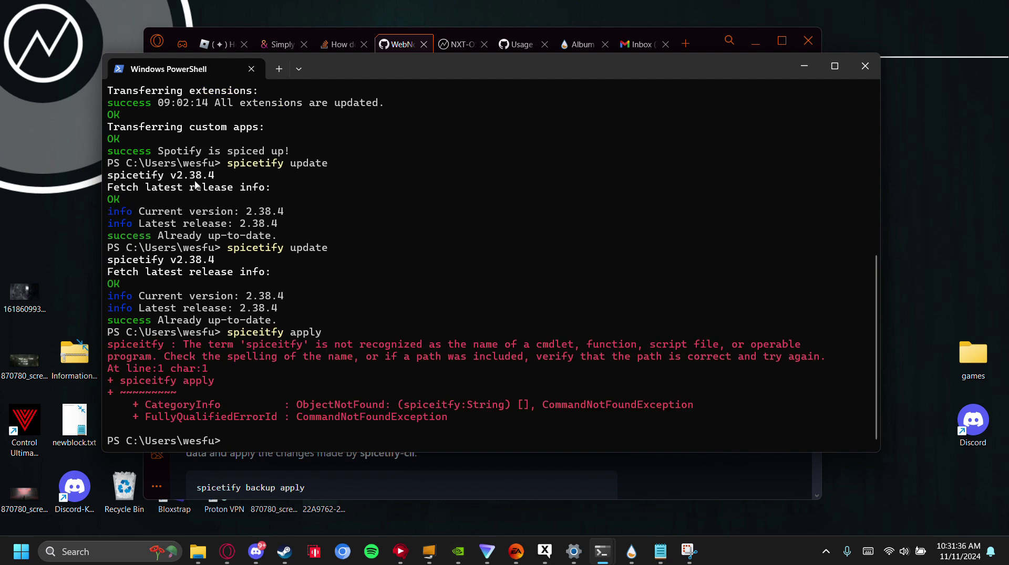
text(spicetify apply)
key(Return)
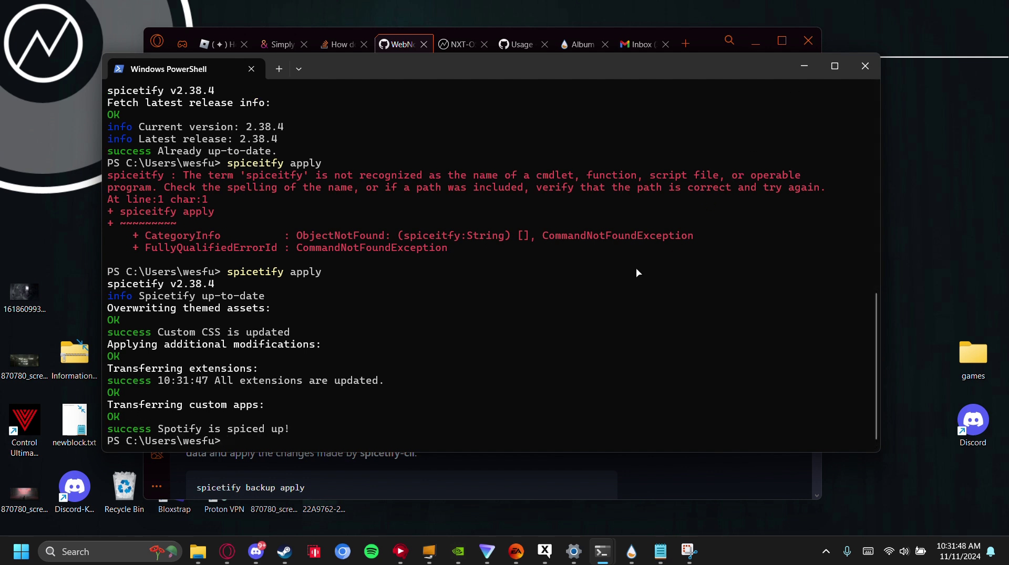
Step: Launch Spotify and minimize the Spotify, PowerShell and Opera windows to uncover the desktop skin
click(372, 552)
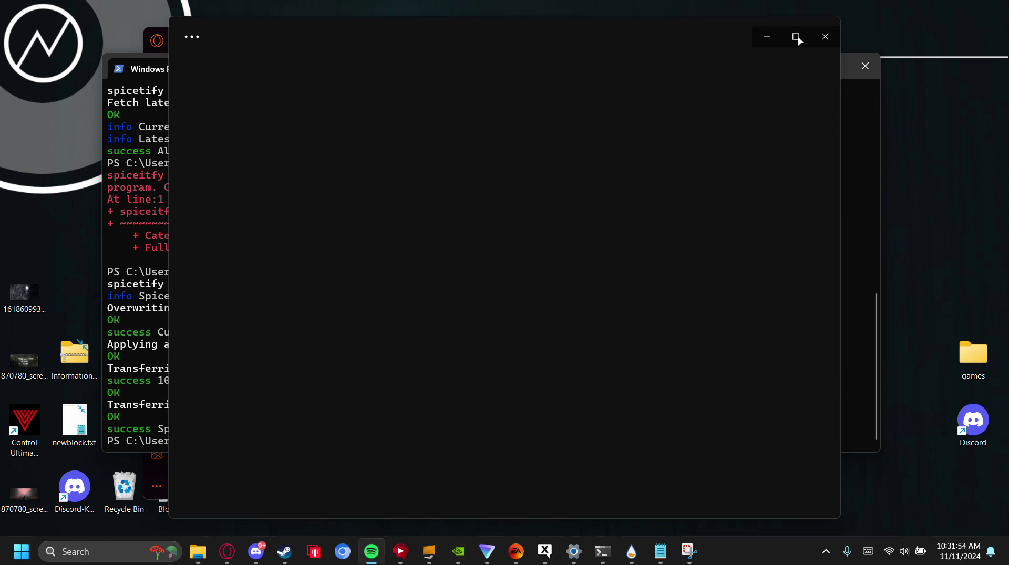
click(854, 78)
click(811, 72)
click(761, 42)
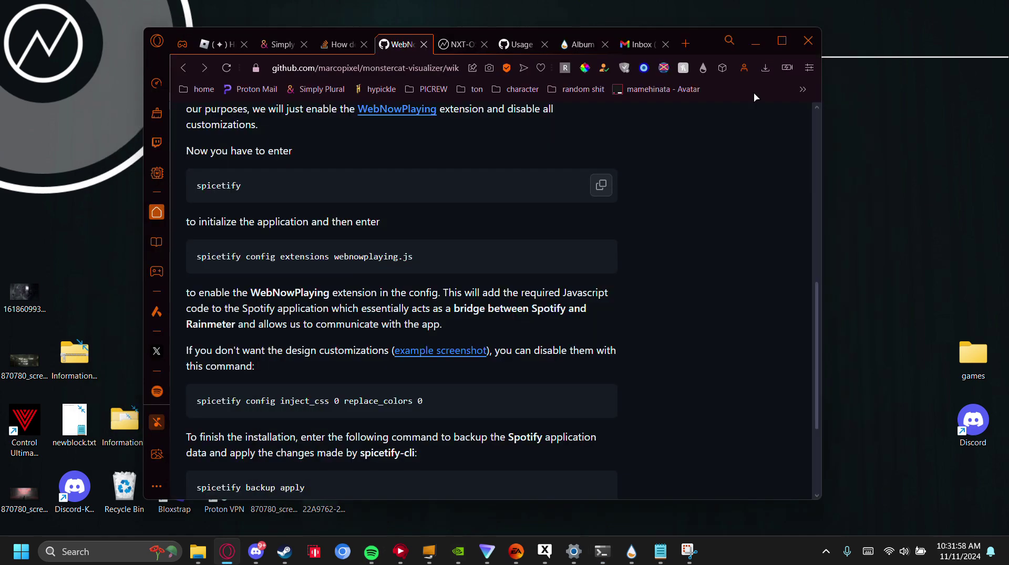
click(758, 43)
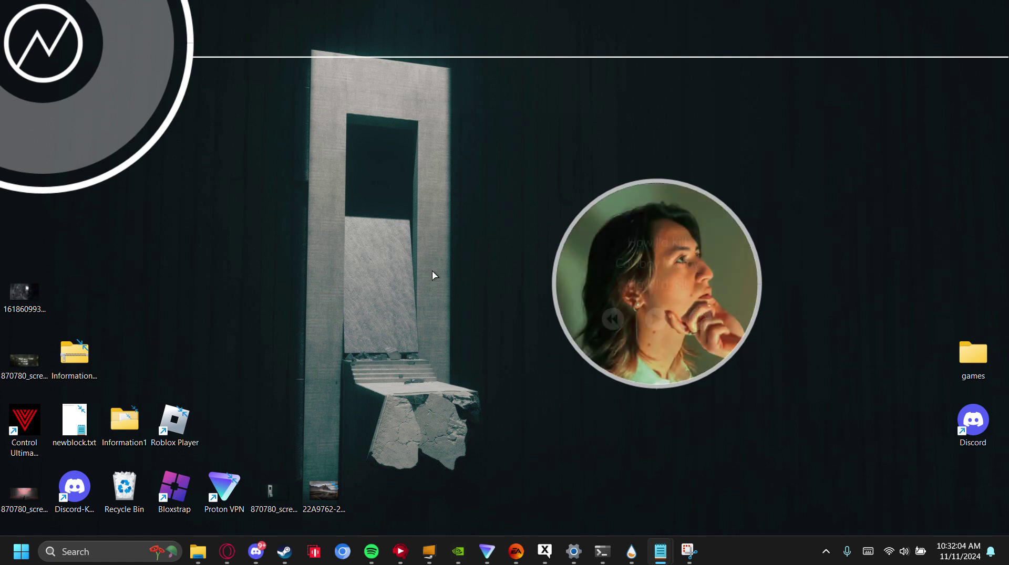
Step: Check the music skin's track information and playback controls, and reopen the Rainmeter skin manager
mouse_move(645, 265)
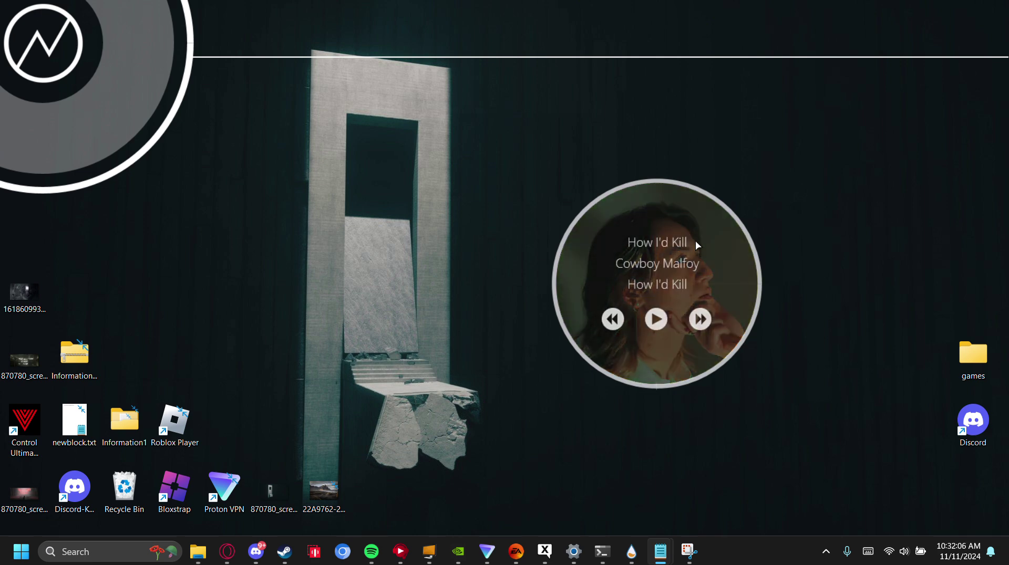
click(633, 552)
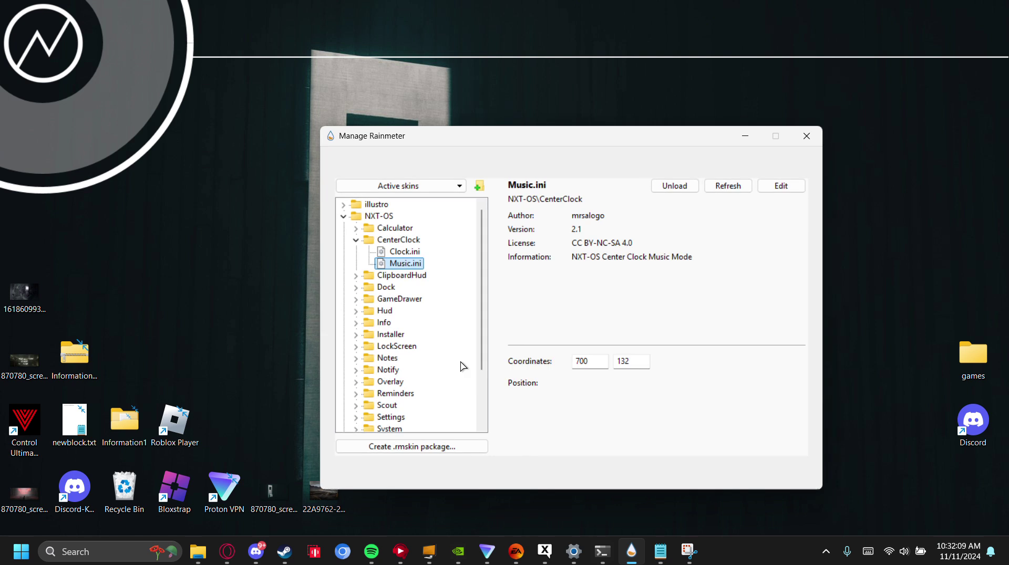
Step: Try to load the CenterClock Clock.ini skin, reselect Music.ini, and minimize the skin manager
click(393, 253)
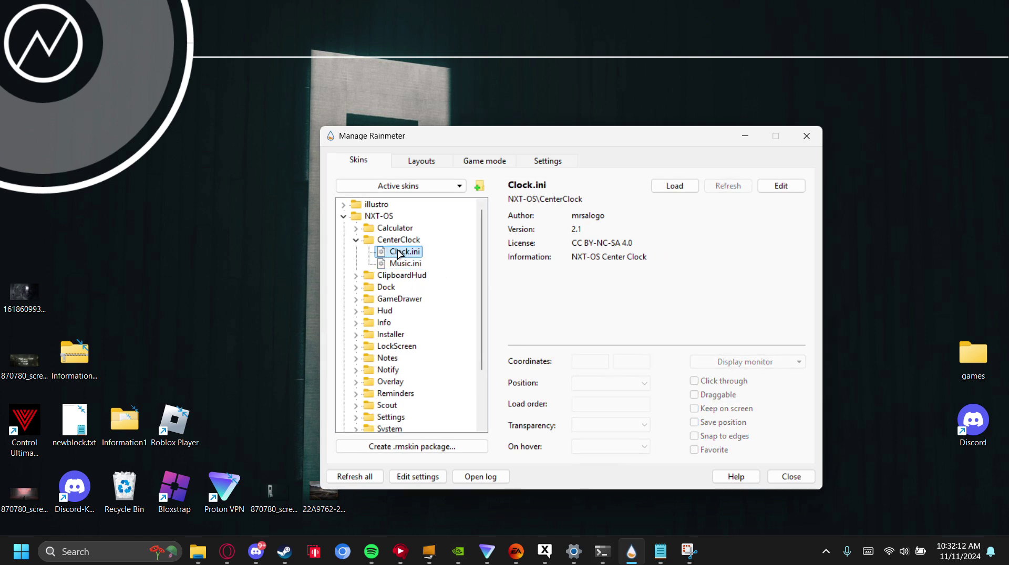
click(686, 187)
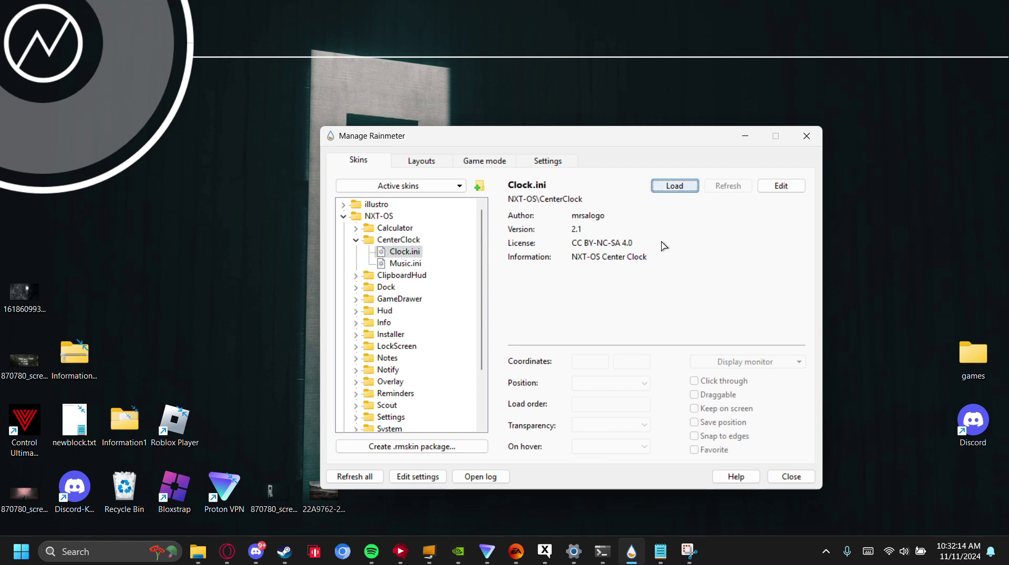
click(415, 264)
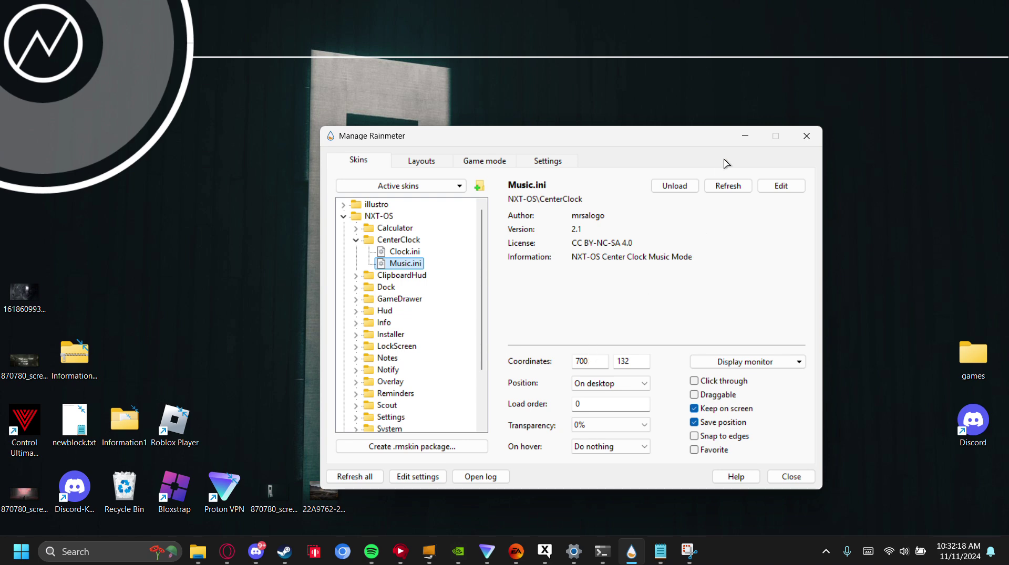
click(745, 136)
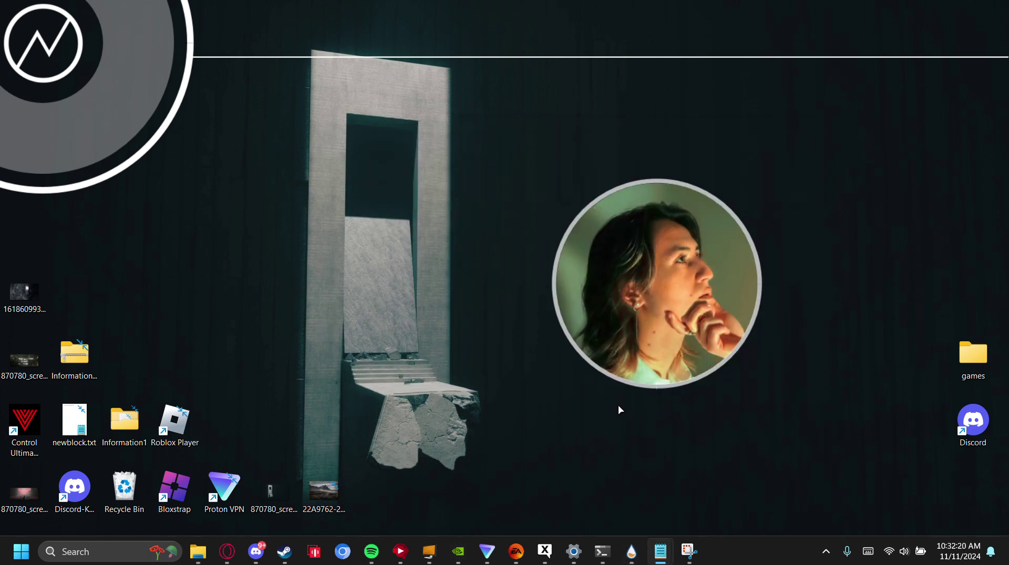
Step: Toggle the visualizer in the NXT-OS quick controls and check the music skin on the desktop
click(441, 73)
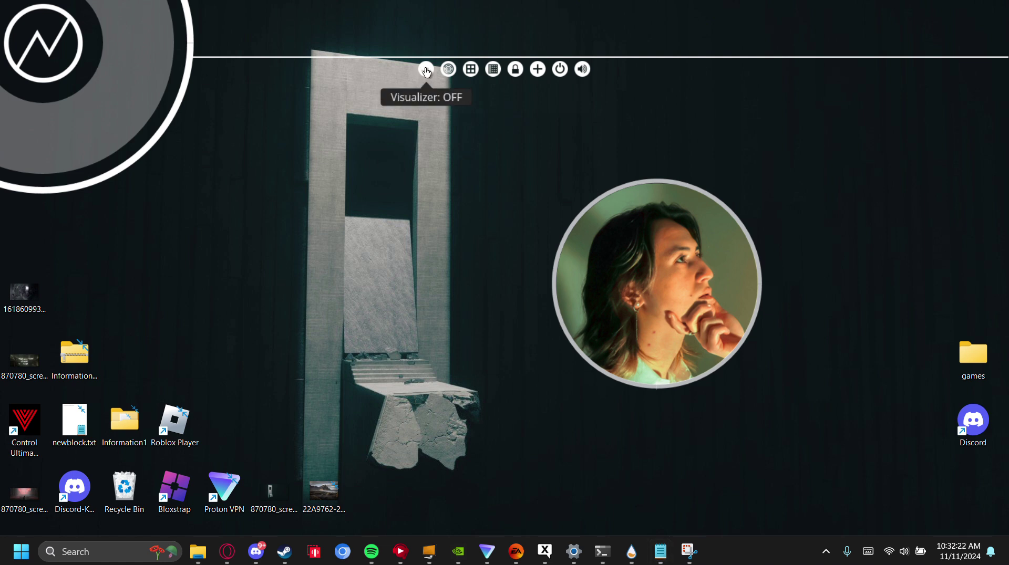
click(440, 74)
click(441, 74)
mouse_move(601, 253)
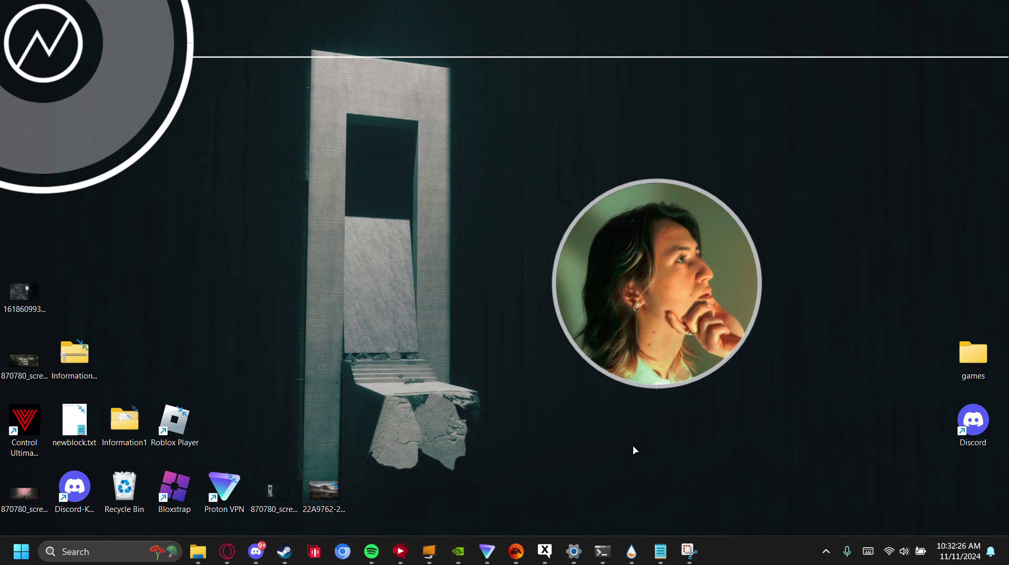
mouse_move(602, 551)
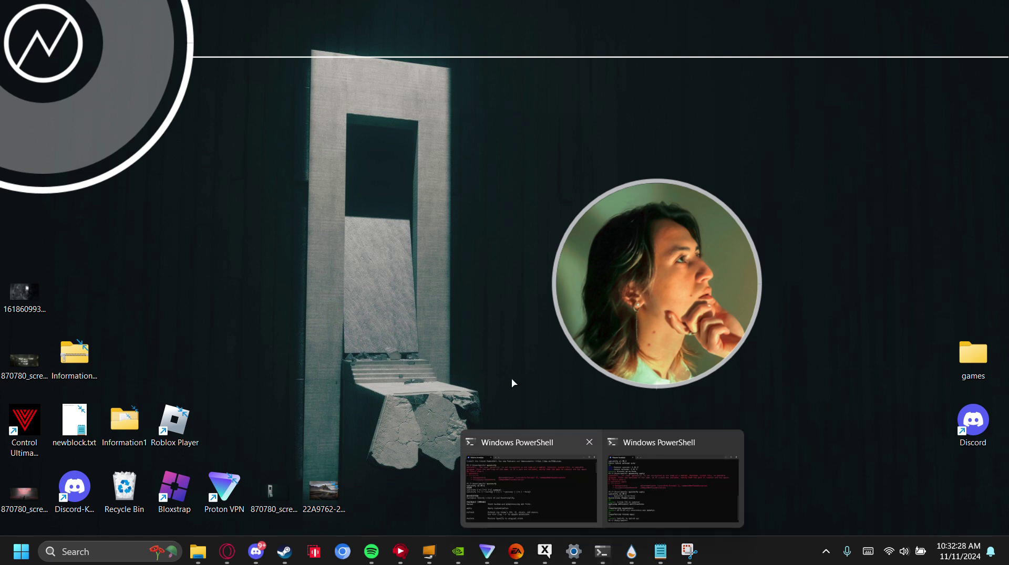
Step: Check the current track in Spotify, close its window, and pause playback from the music skin
click(371, 552)
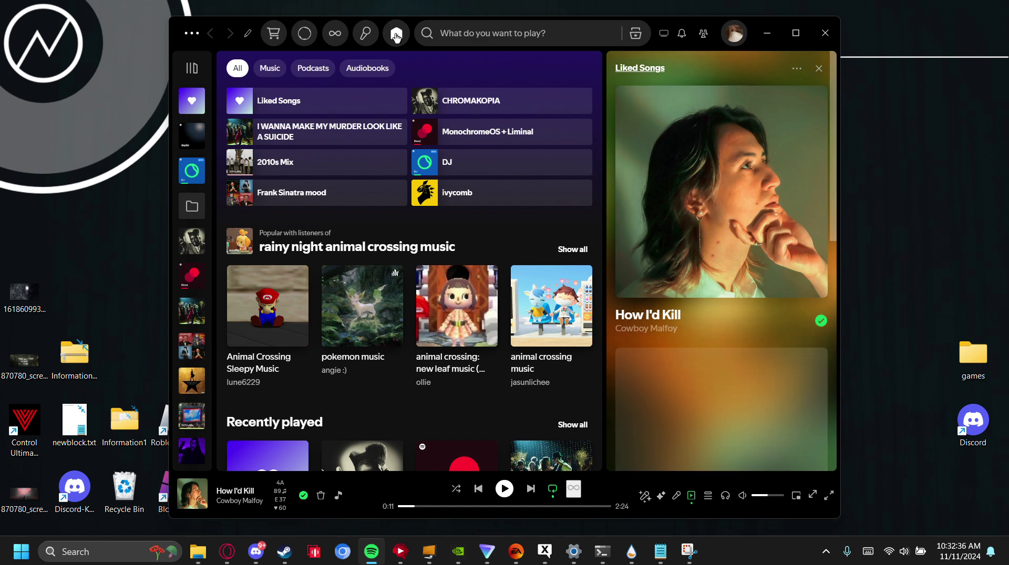
click(824, 33)
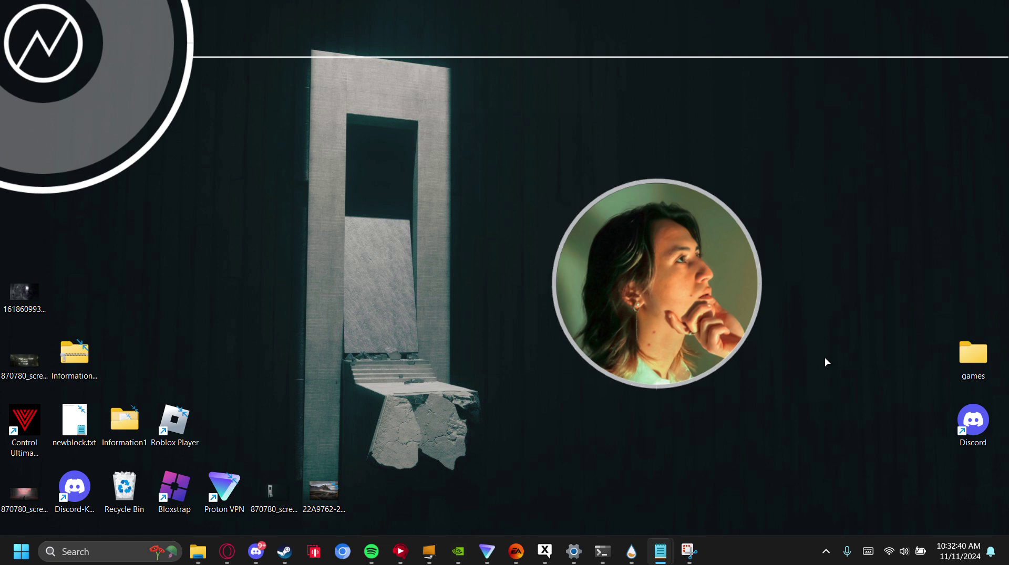
mouse_move(661, 335)
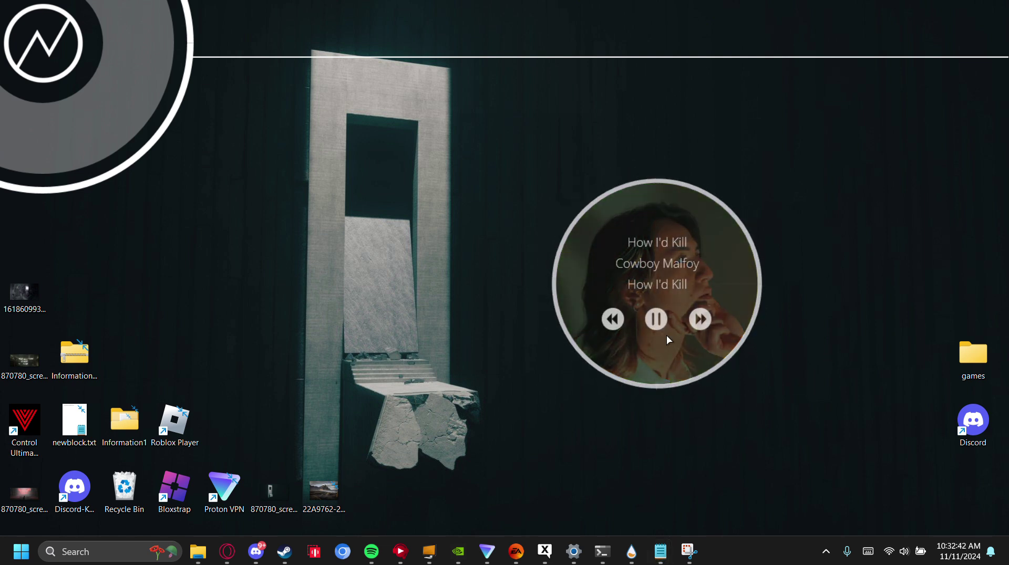
click(663, 327)
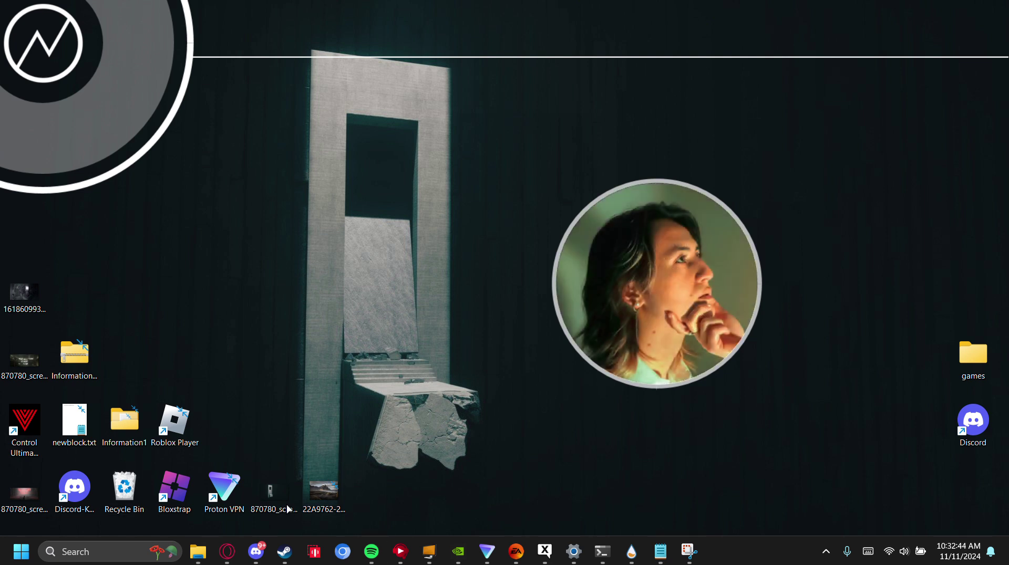
mouse_move(627, 362)
mouse_move(696, 266)
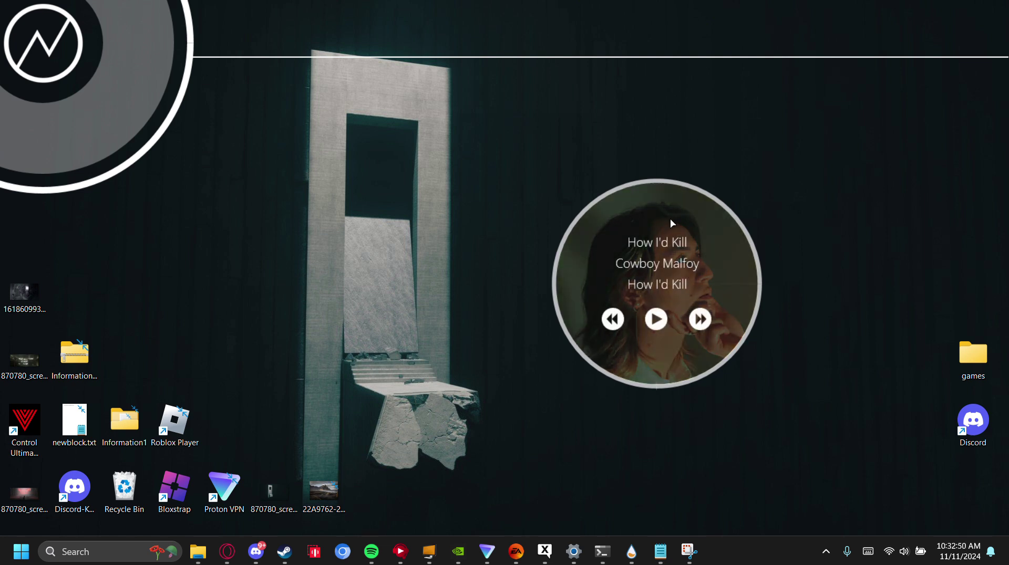
Step: Bring up the Notepad note with the contact details, center its window, and highlight the e-mail address
mouse_move(660, 552)
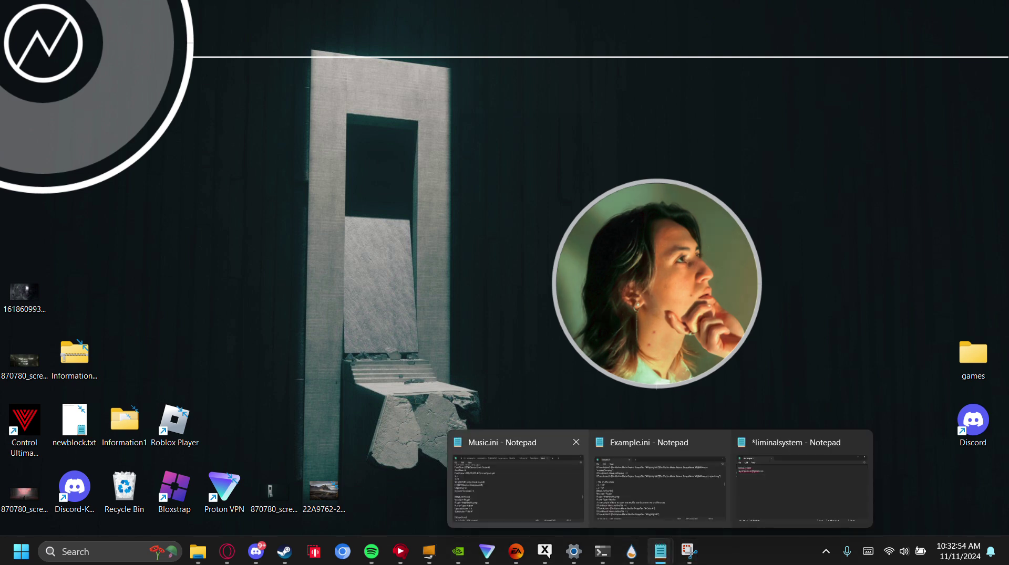
click(661, 552)
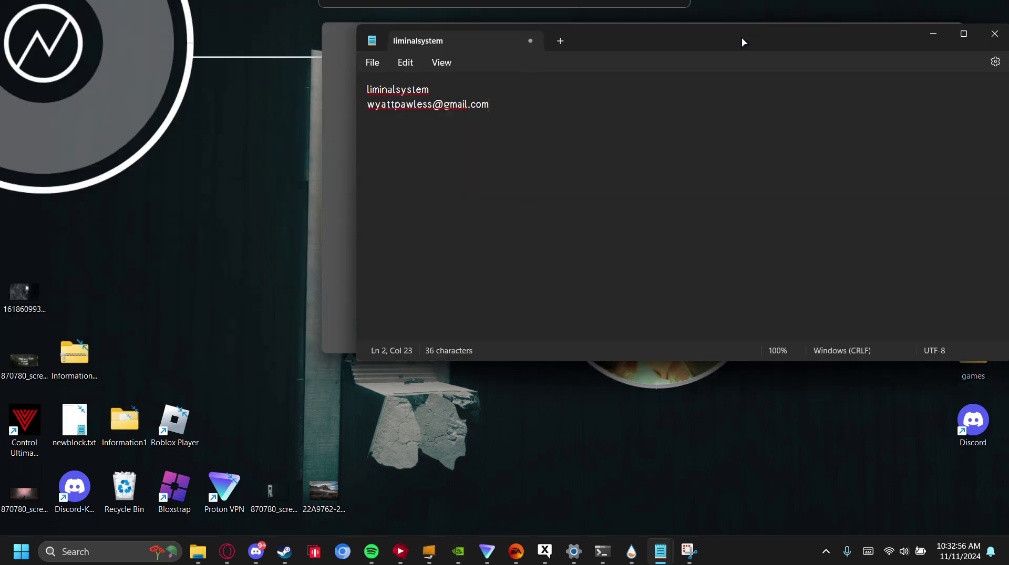
drag(742, 37, 641, 131)
drag(394, 199, 287, 221)
click(406, 217)
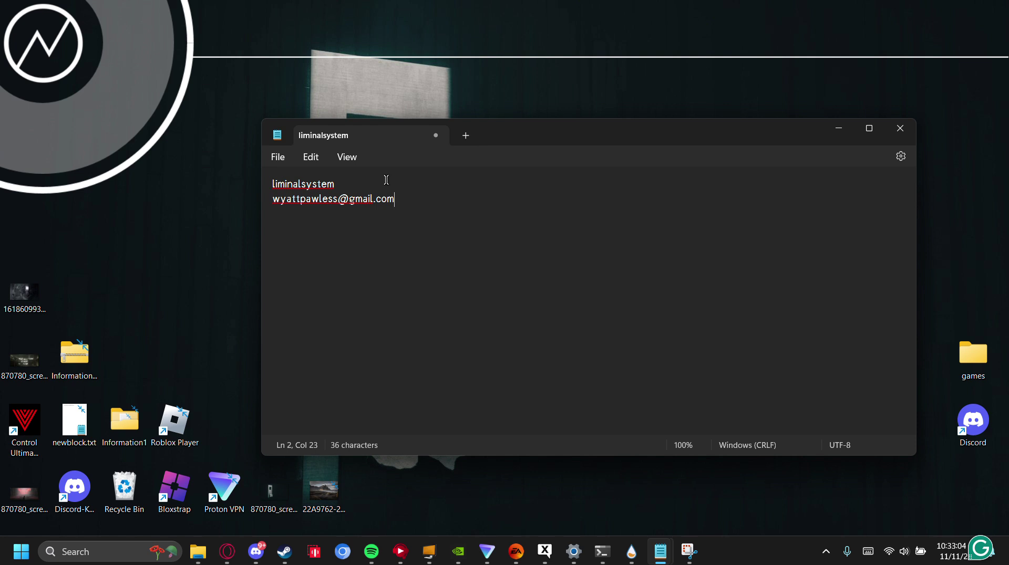
Step: Highlight the contact username on the note's first line and minimize the Notepad window
drag(336, 184, 255, 166)
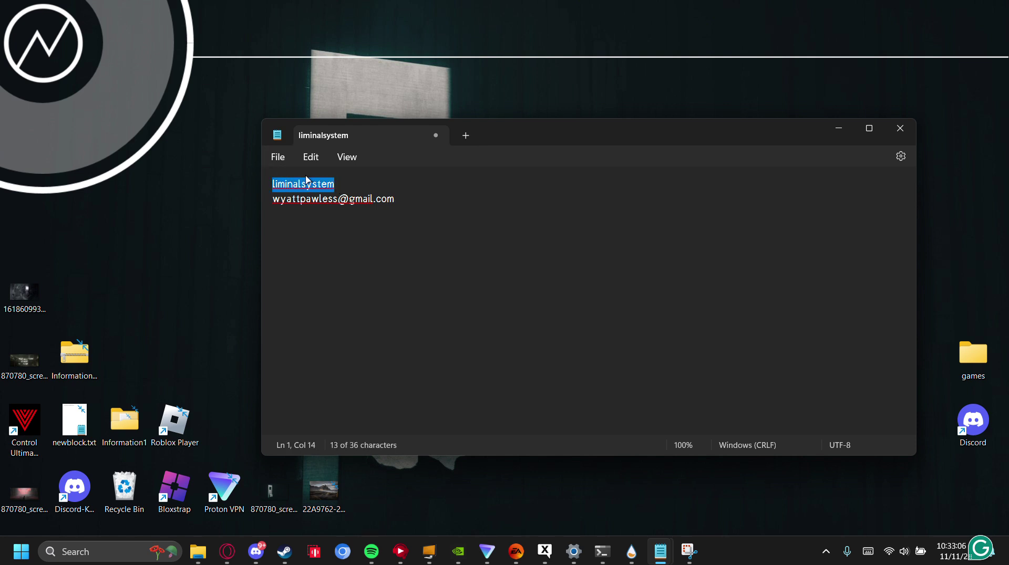
click(342, 181)
drag(342, 181, 235, 186)
click(352, 182)
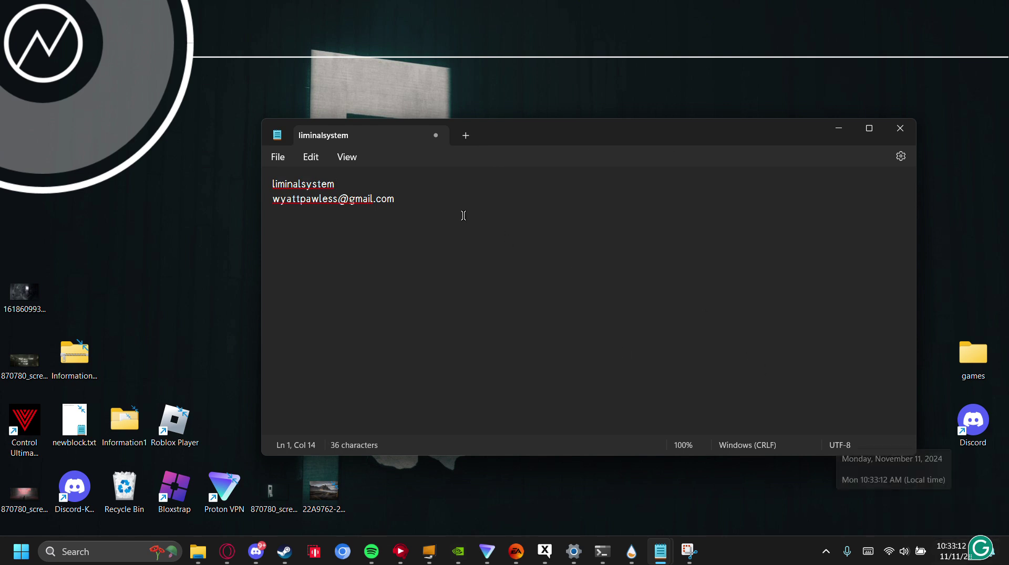
drag(362, 181, 237, 161)
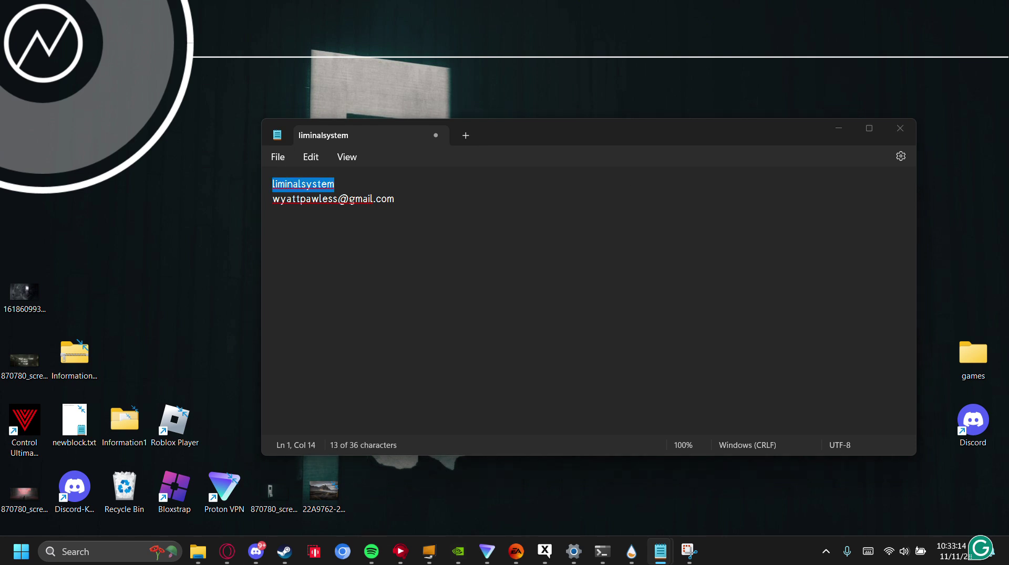
click(256, 552)
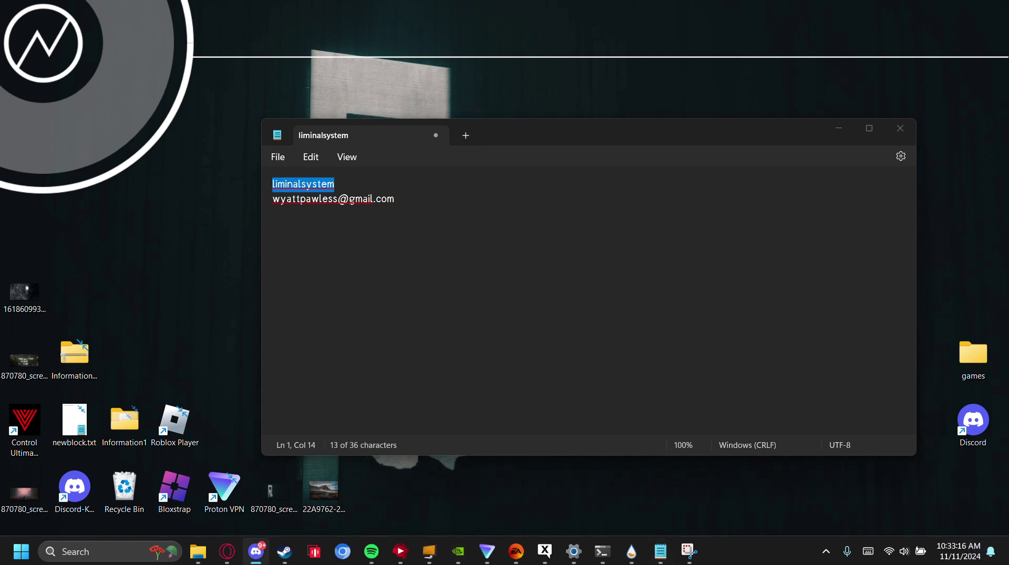
click(412, 175)
drag(412, 174, 268, 181)
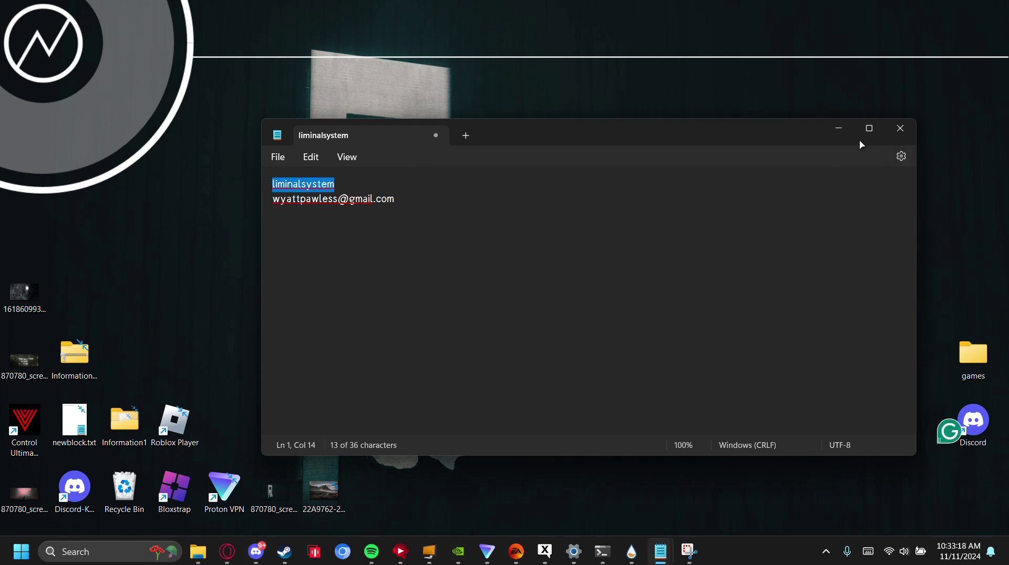
click(827, 135)
Step: Play the CHROMAKOPIA album in Spotify and pause it from the desktop music skin
mouse_move(581, 285)
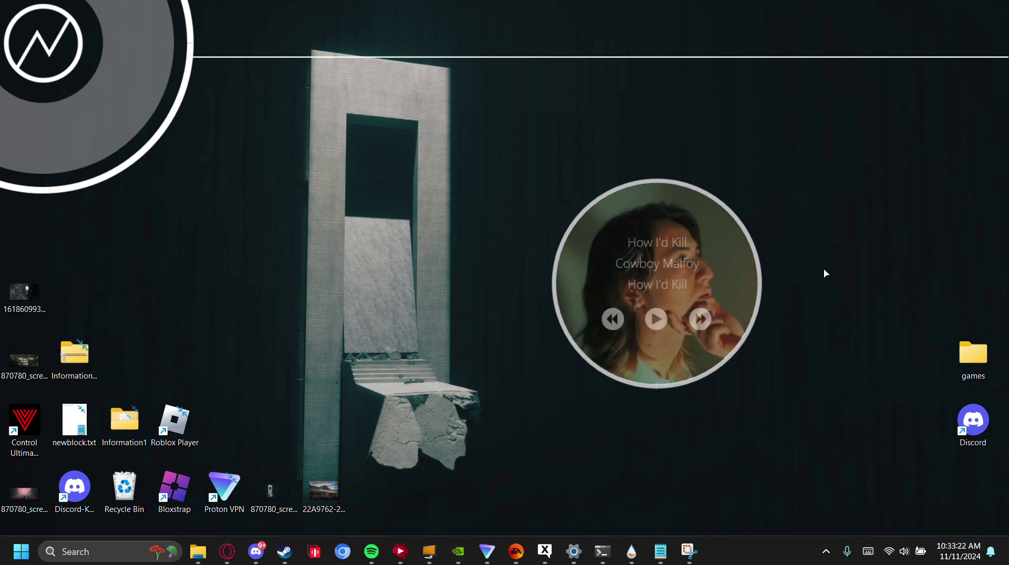
click(370, 549)
scroll(473, 263, down, 3)
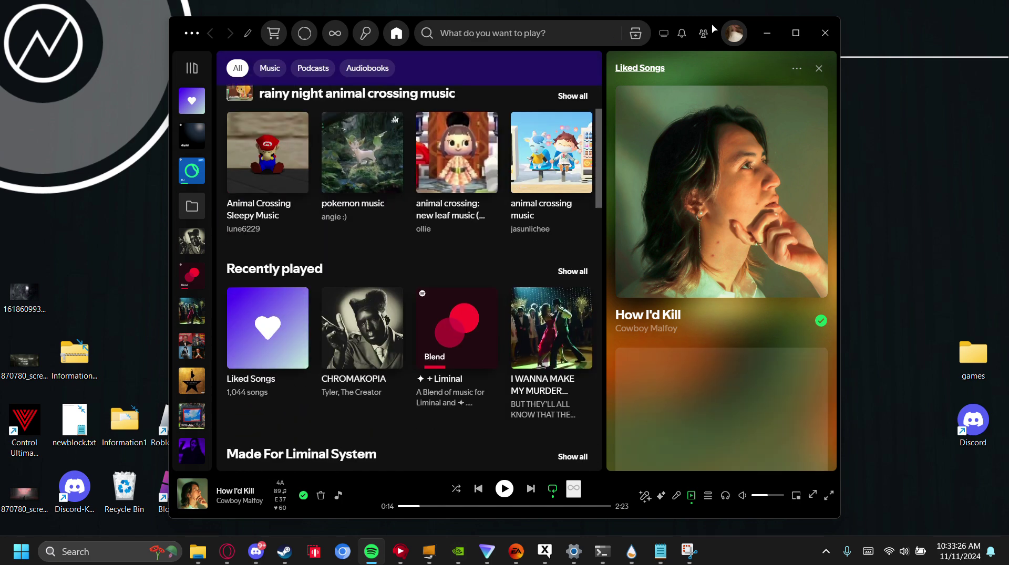
drag(169, 18, 118, 219)
drag(647, 148, 1008, 84)
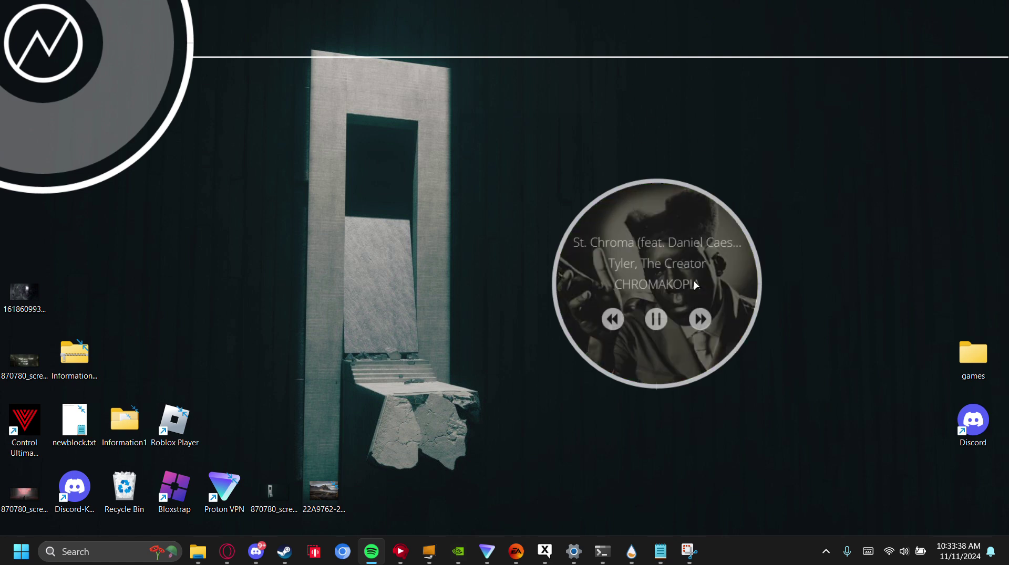
click(660, 319)
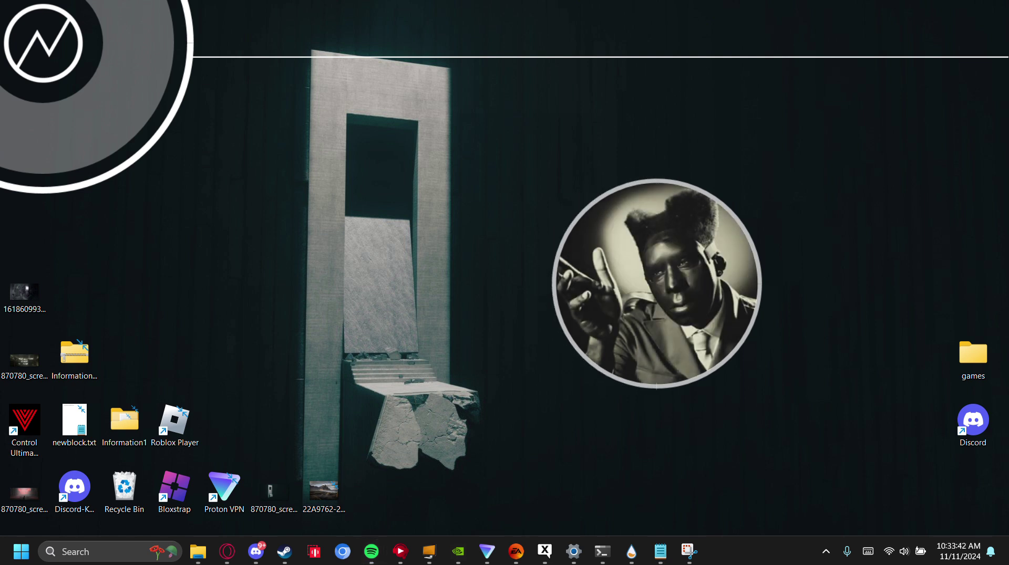
Step: Play tracks from SELF-iSH and by That Handsome Devil in Spotify, checking the music skin's cover art
click(371, 552)
mouse_move(679, 223)
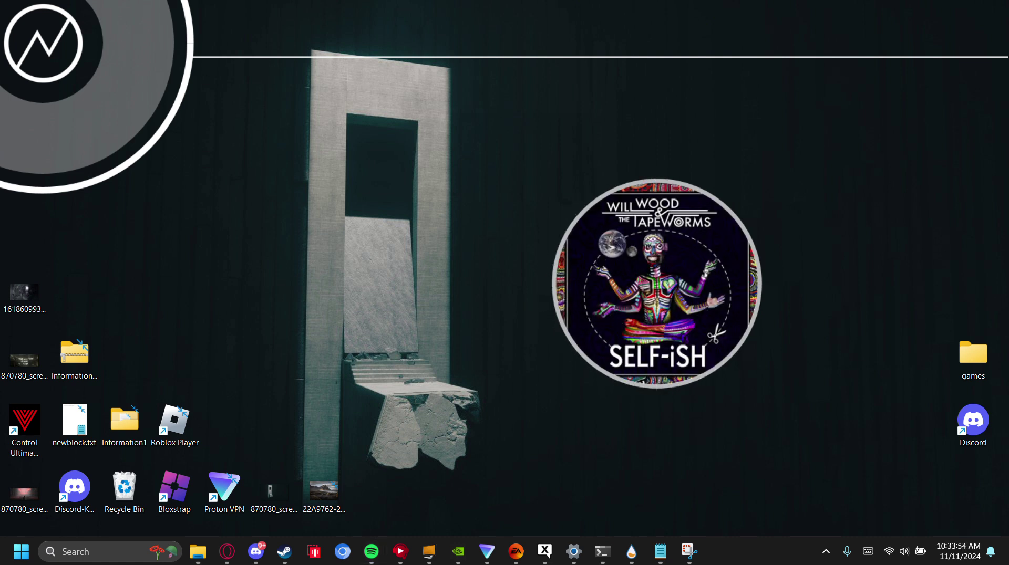
mouse_move(654, 336)
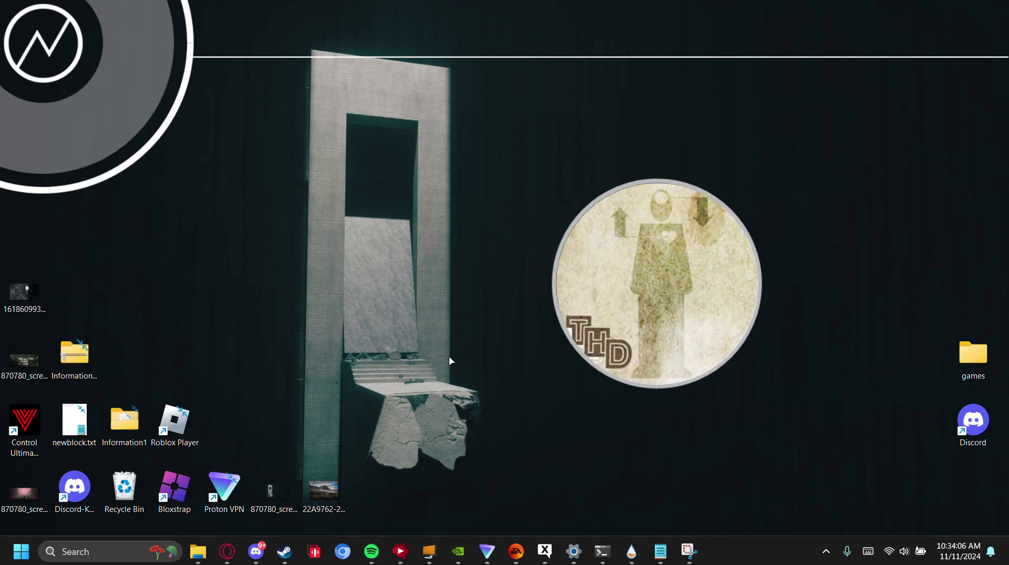
Step: Open the music skin's Clock Settings and make the circular skin slightly larger
right_click(176, 104)
right_click(696, 310)
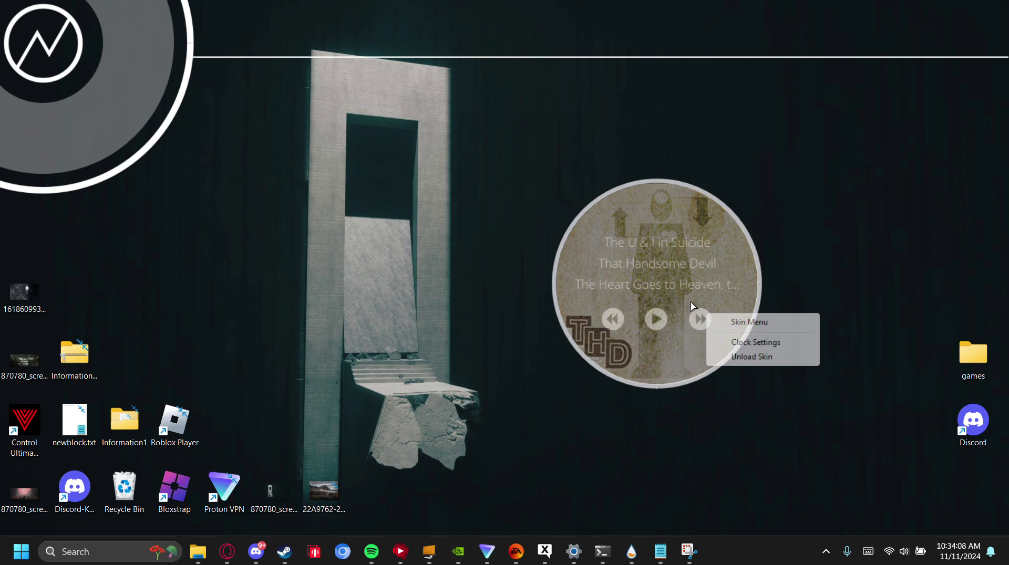
click(751, 368)
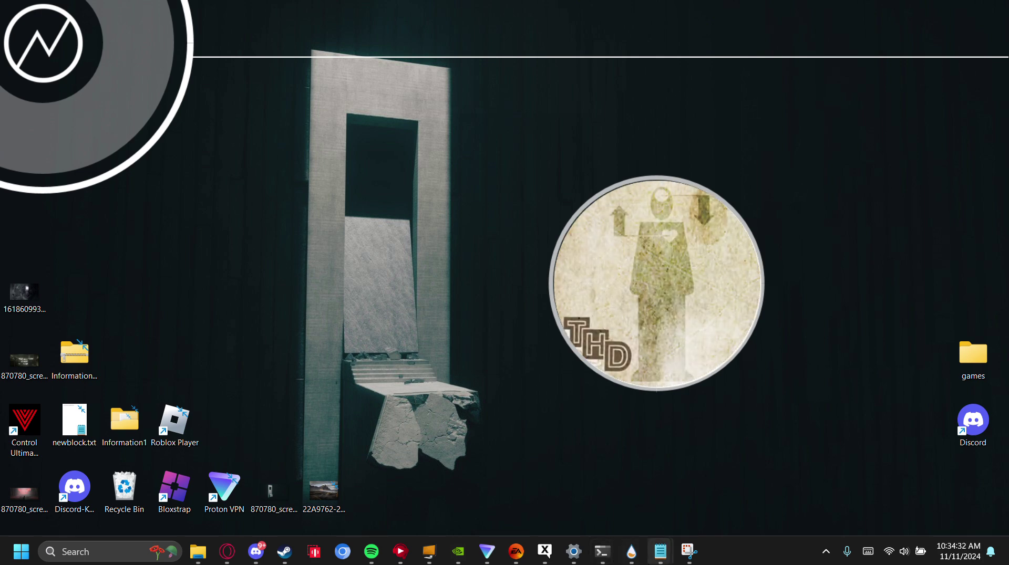
right_click(604, 213)
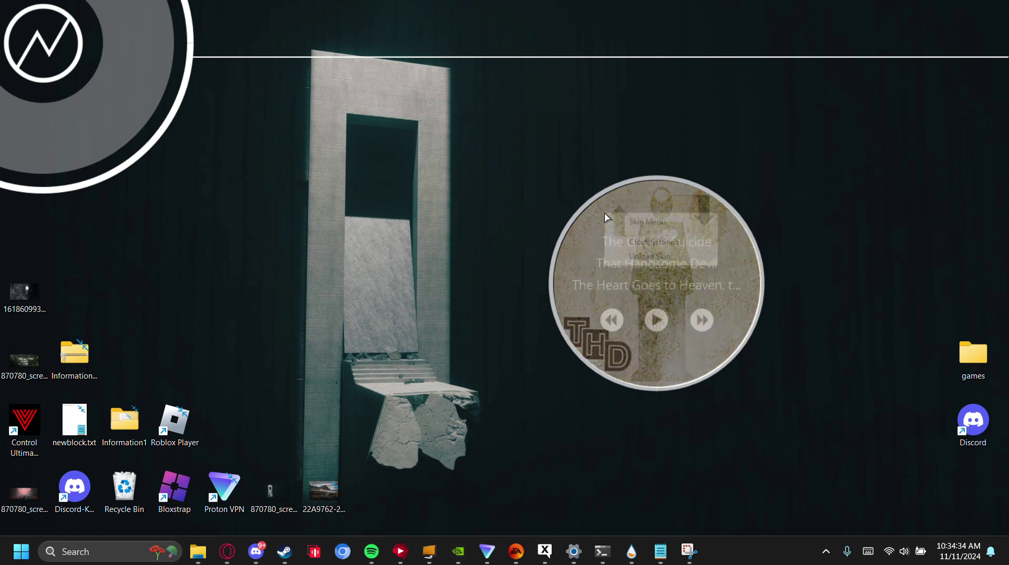
click(670, 241)
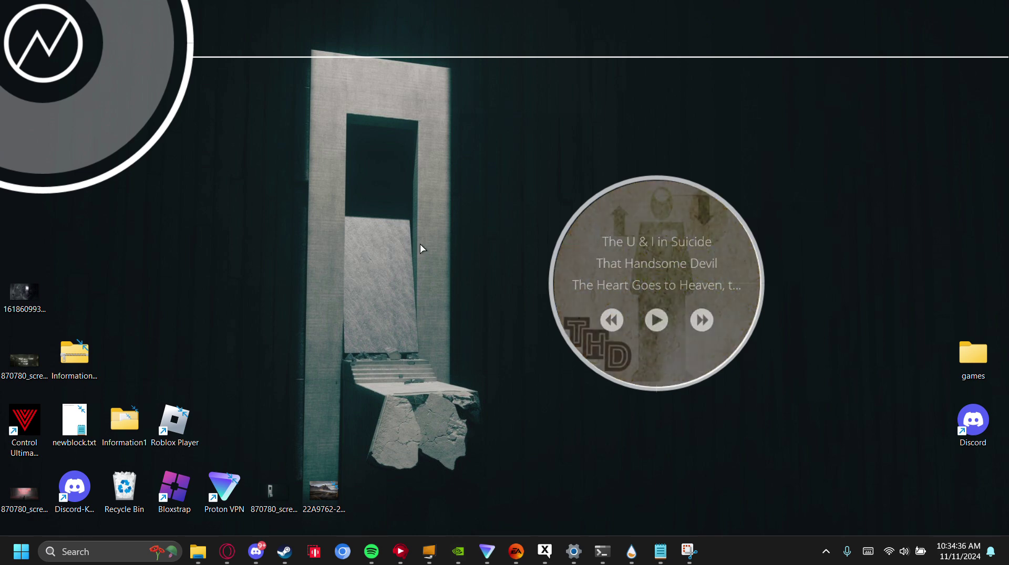
Step: Open the CenterClock Music.ini for editing from the skin manager and review its WebNowPlaying title and album measures
right_click(600, 243)
click(628, 253)
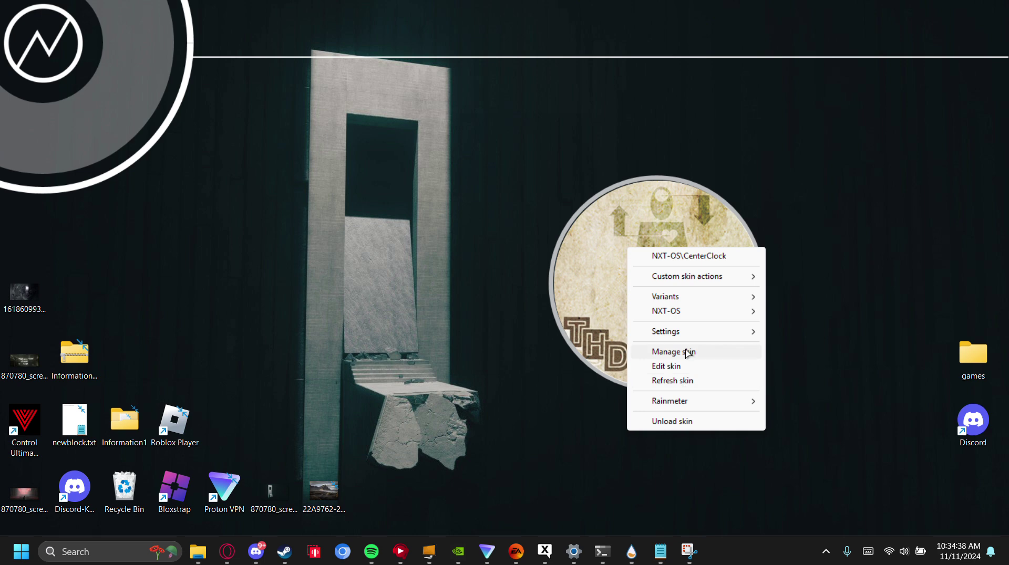
click(687, 354)
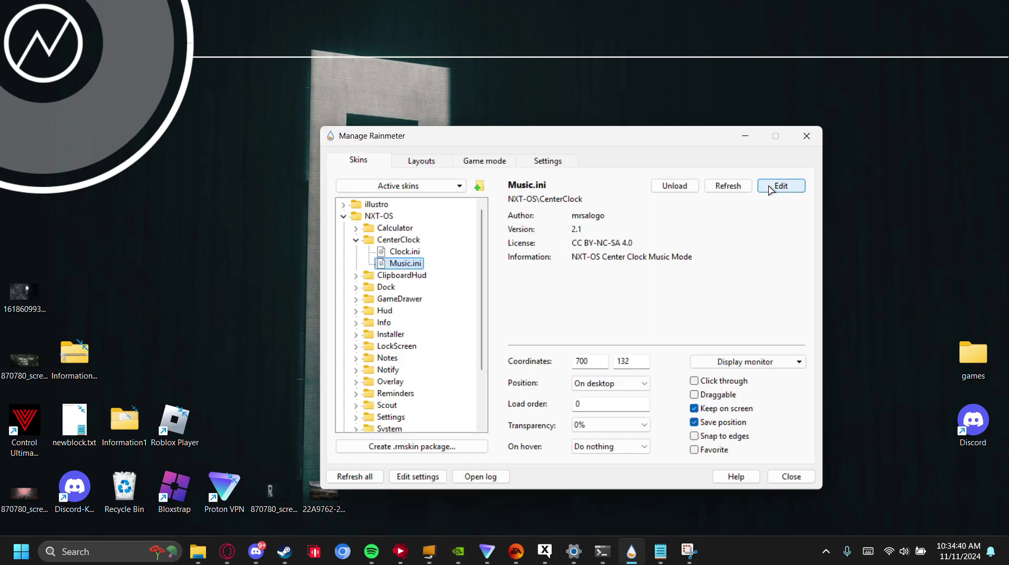
click(780, 187)
scroll(431, 305, up, 10)
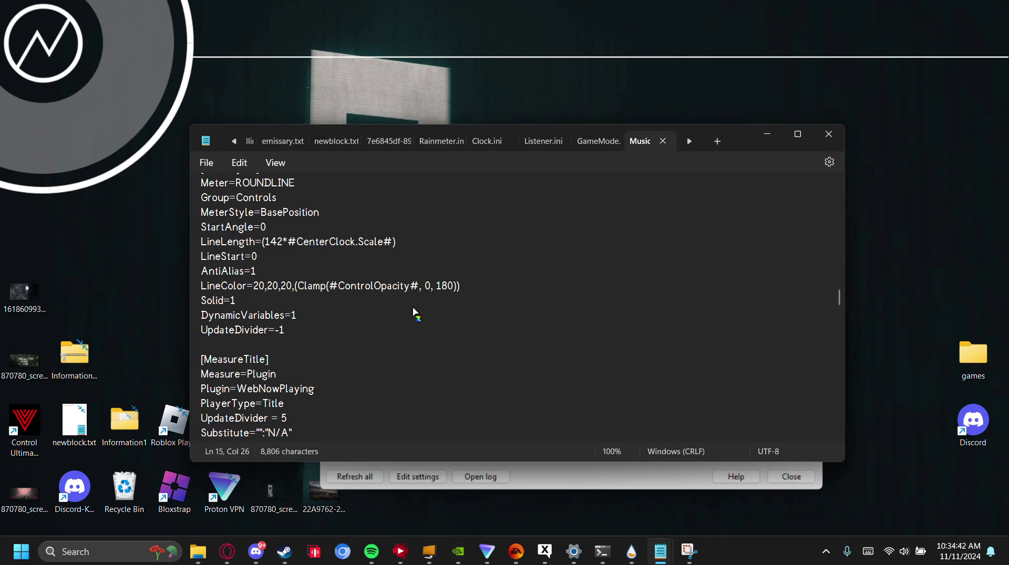
scroll(415, 313, down, 15)
scroll(390, 333, up, 2)
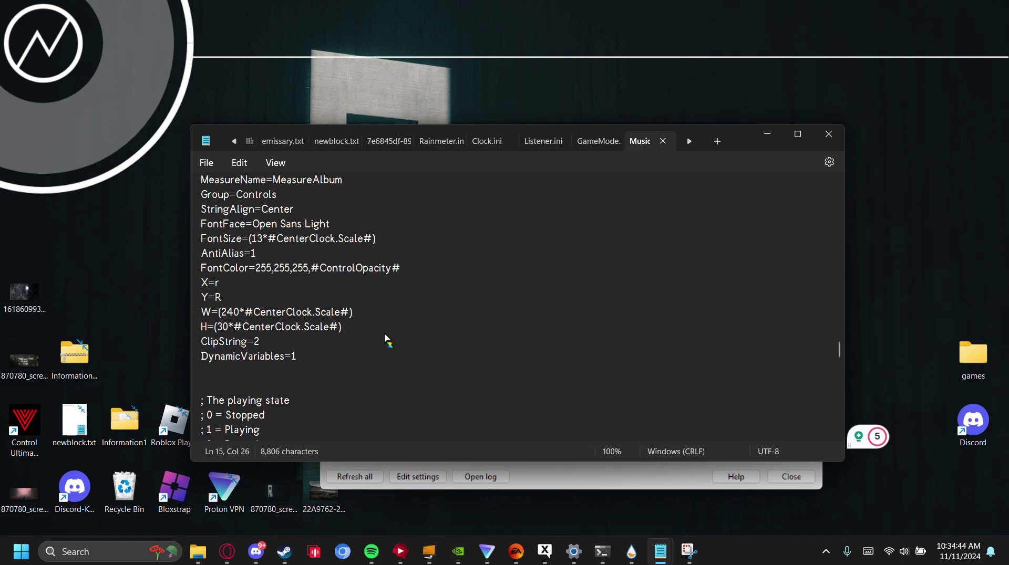
scroll(385, 335, up, 3)
scroll(342, 329, down, 4)
scroll(332, 321, up, 6)
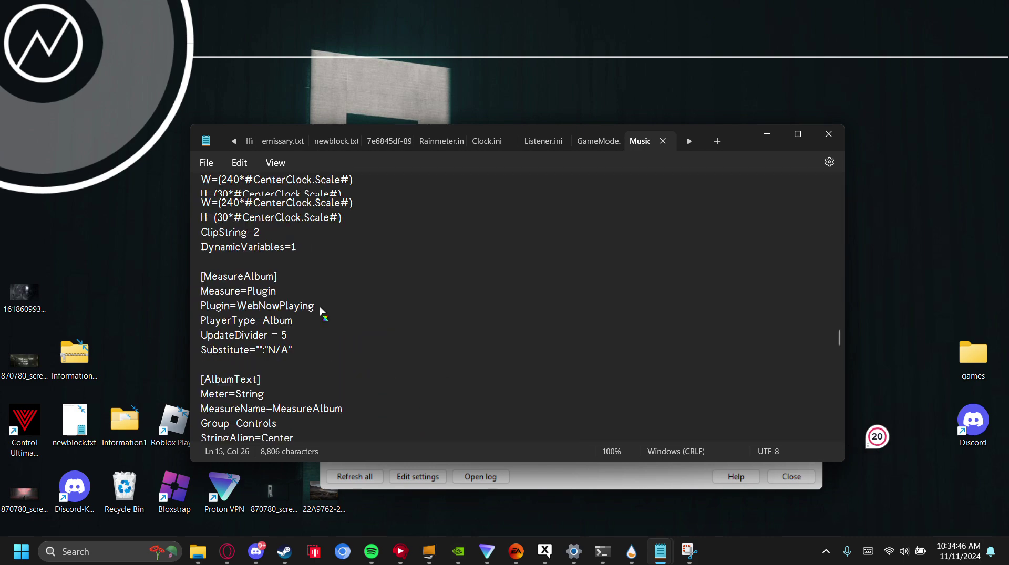
Step: Review the AlbumText meter and the PlayPause button section in Music.ini
scroll(321, 294, down, 5)
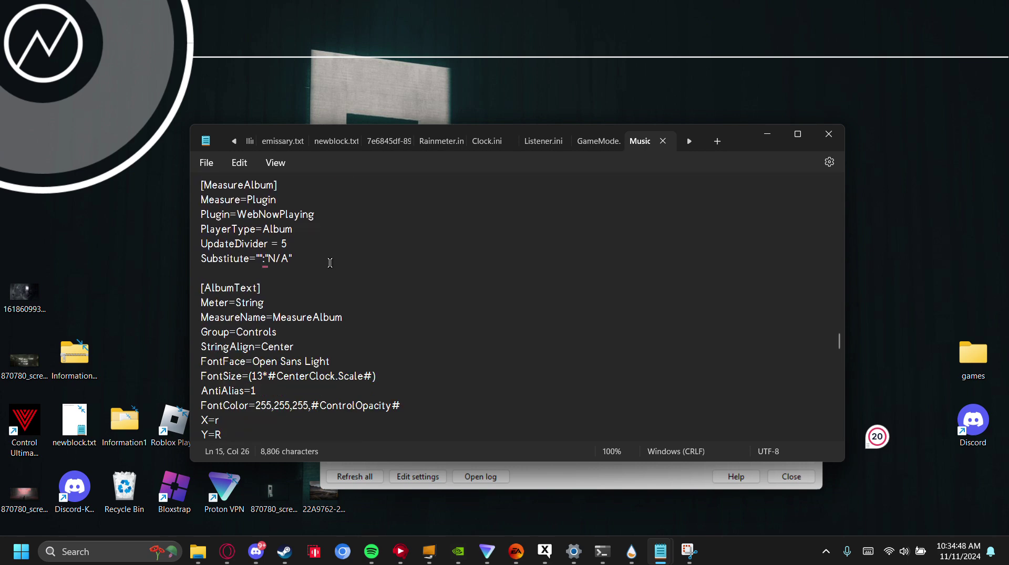
scroll(330, 262, down, 7)
scroll(330, 259, down, 10)
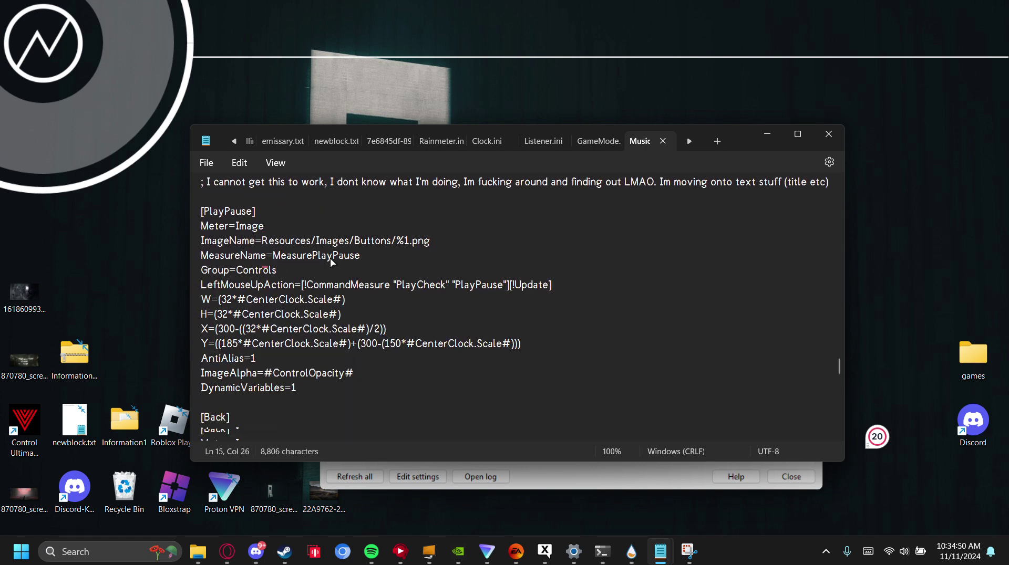
scroll(326, 261, up, 15)
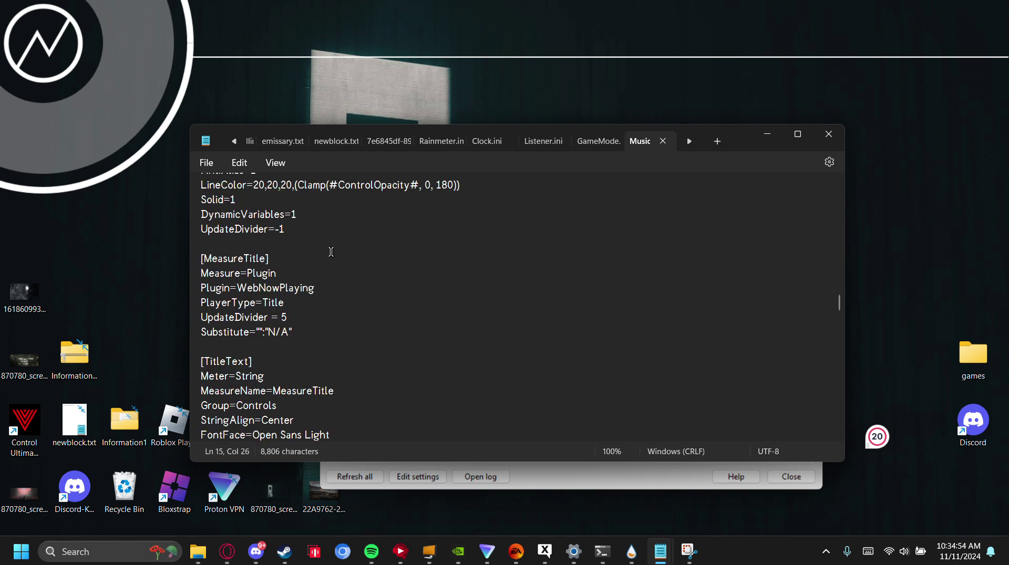
Step: Examine the NoCoverImage, CoverImageReal and CoverImage2 sections and the start of the Controls section in Music.ini, dismissing the notification
scroll(326, 258, up, 12)
scroll(326, 261, down, 2)
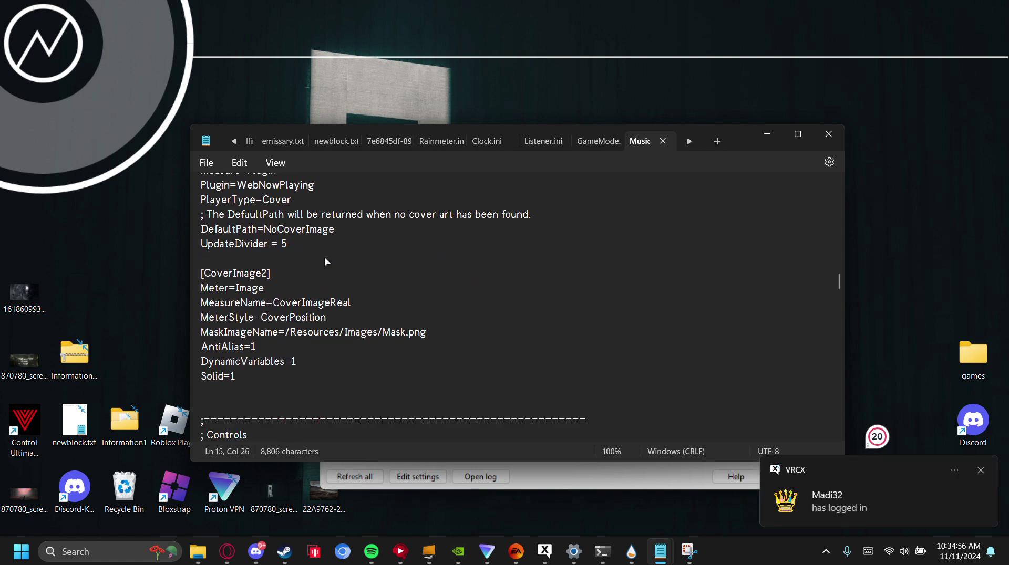
scroll(325, 261, up, 5)
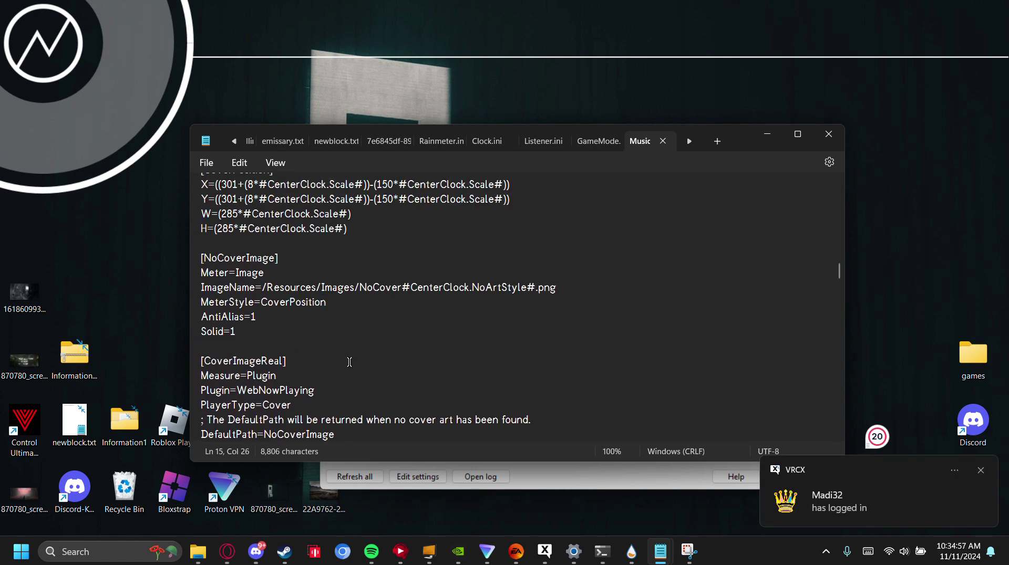
click(982, 467)
drag(376, 366, 386, 367)
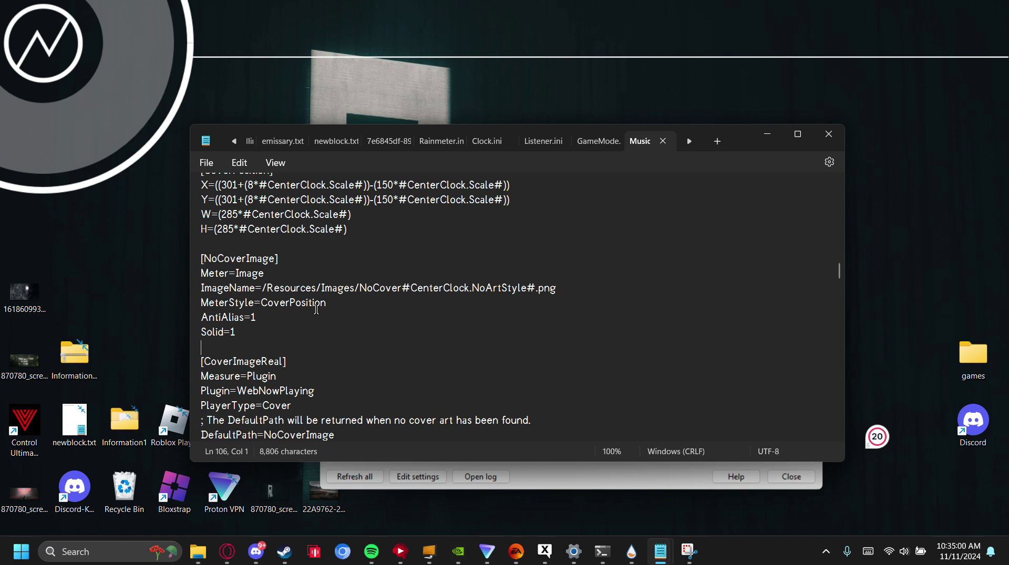
scroll(317, 310, down, 2)
scroll(285, 321, down, 8)
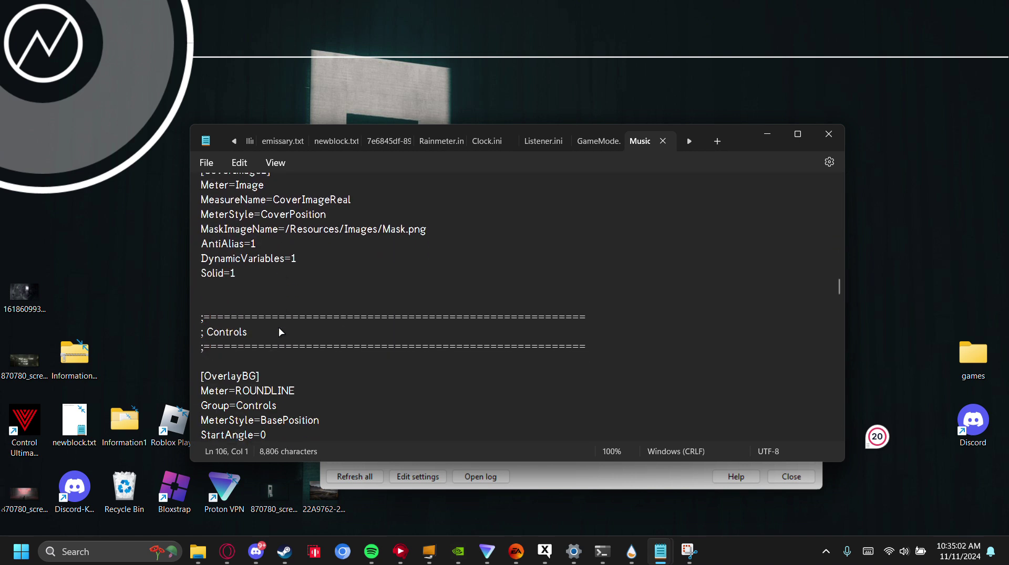
scroll(266, 334, down, 6)
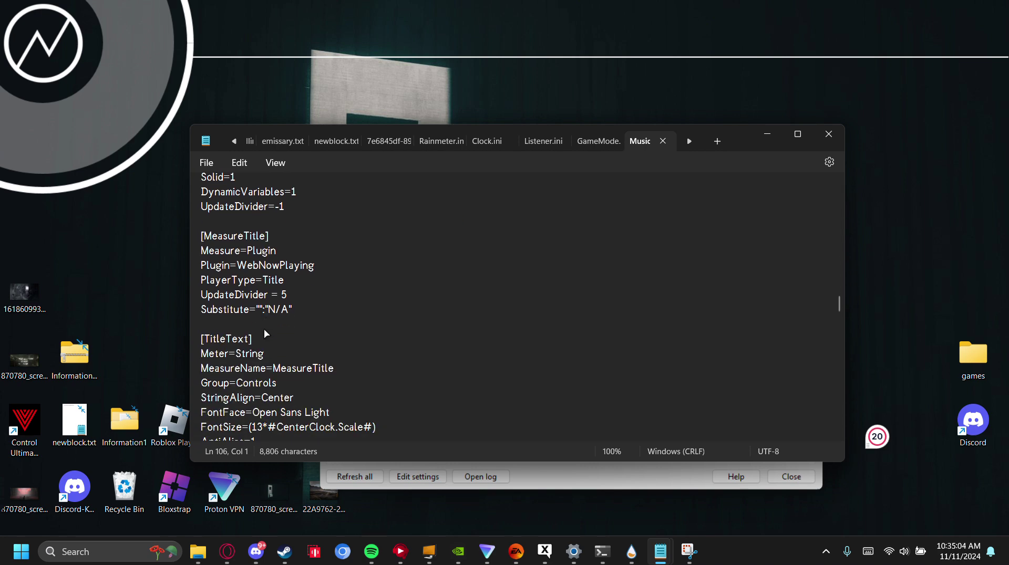
scroll(262, 334, up, 3)
scroll(262, 334, up, 8)
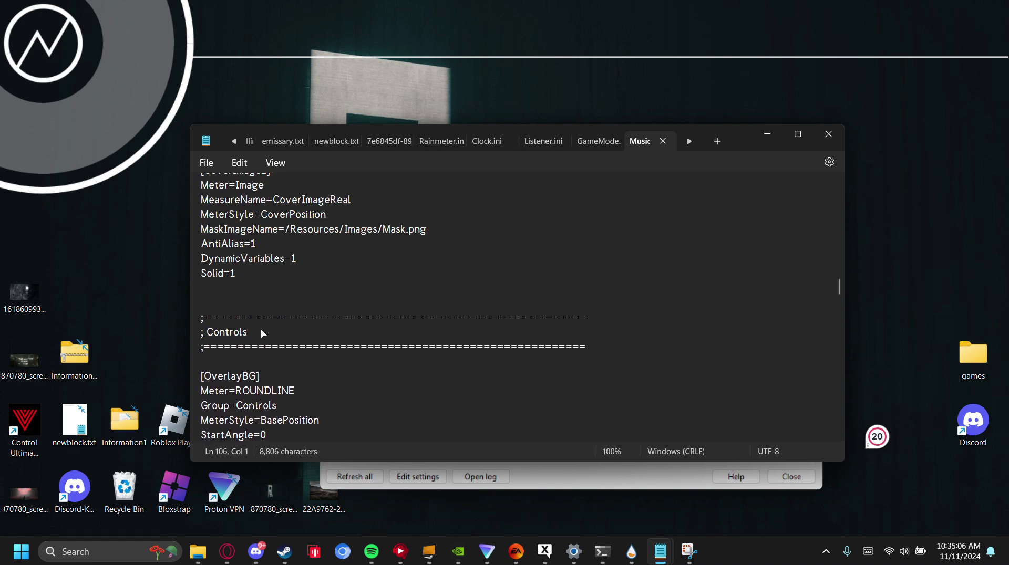
scroll(262, 334, up, 1)
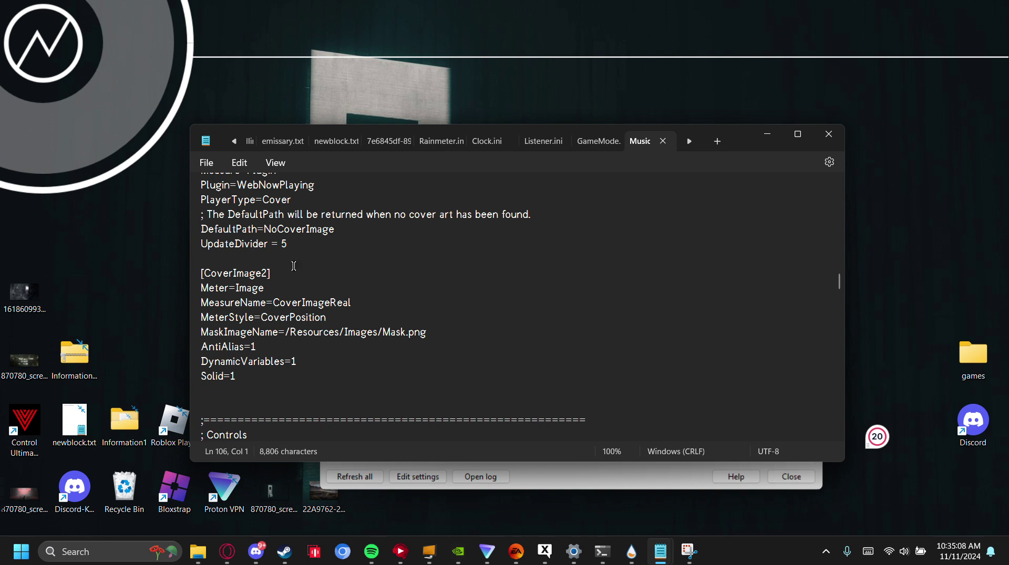
scroll(294, 267, up, 5)
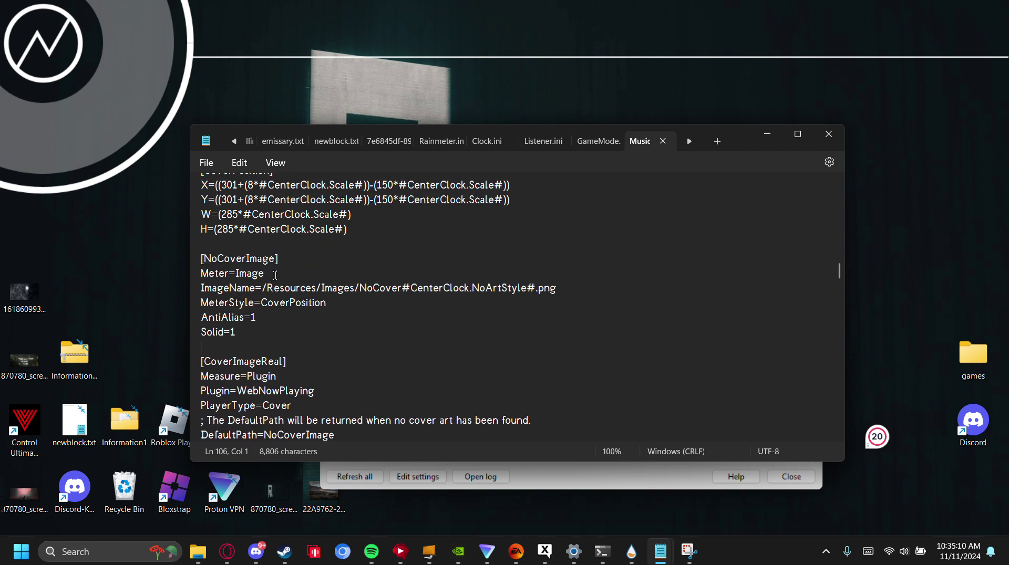
Step: Change the base offset to 300 in both the X and Y formulas of CoverPosition and save Music.ini
scroll(275, 275, up, 2)
click(238, 286)
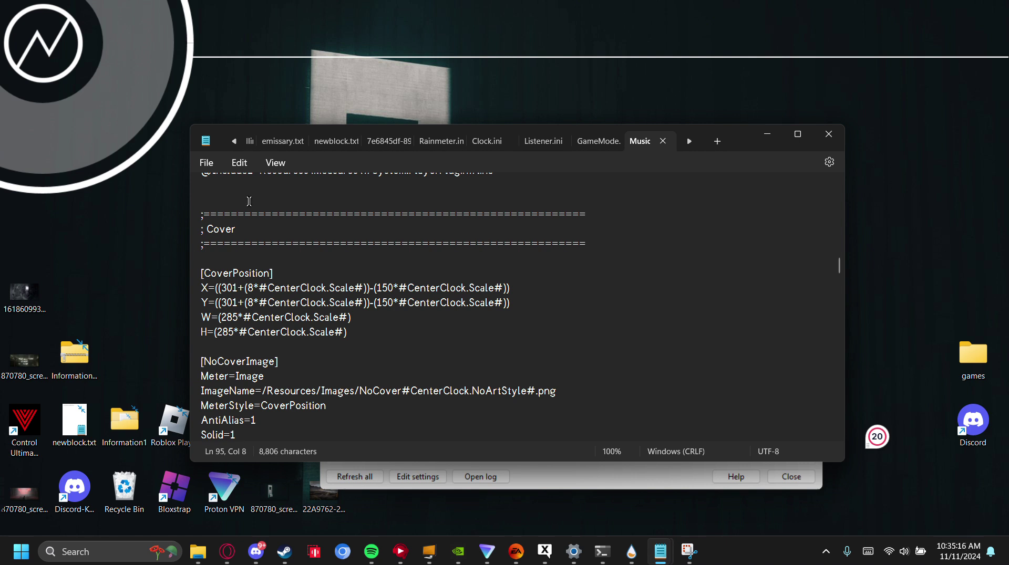
key(BackSpace)
text(0)
key(shift+Left)
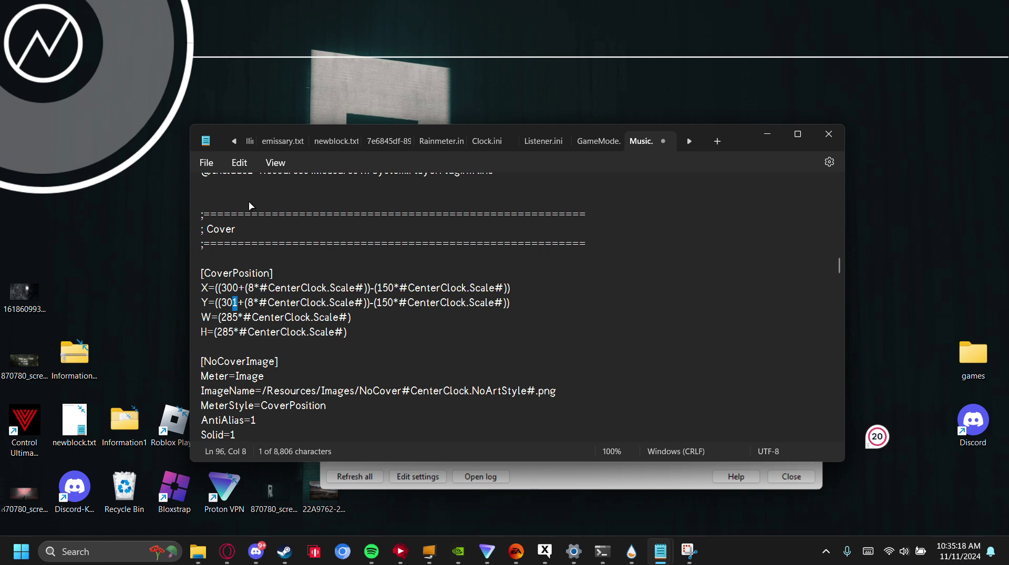
text(0)
key(ctrl+s)
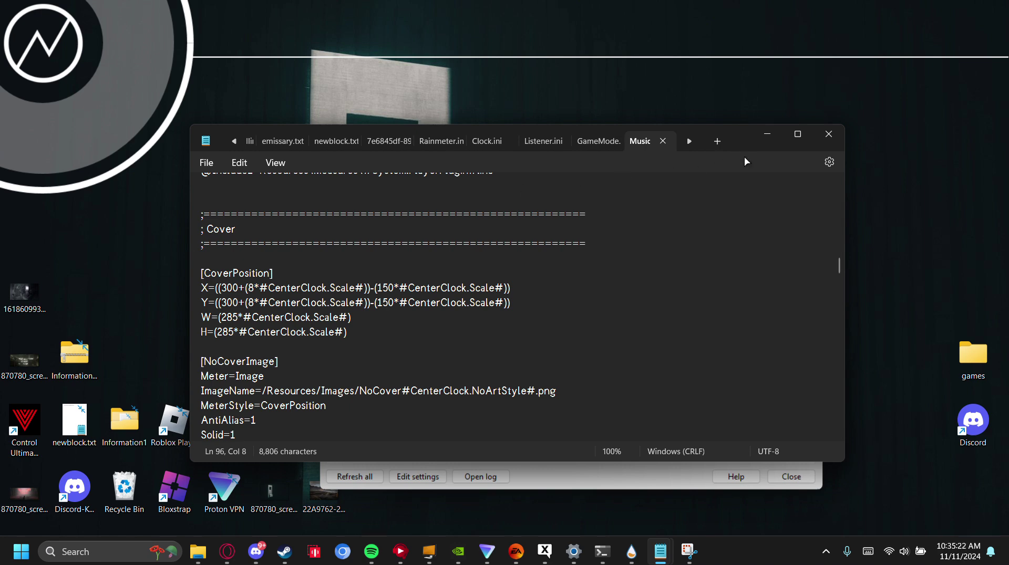
Step: Minimize the editor, move the Manage Rainmeter window clear of the music skin, and refresh Music.ini
click(770, 137)
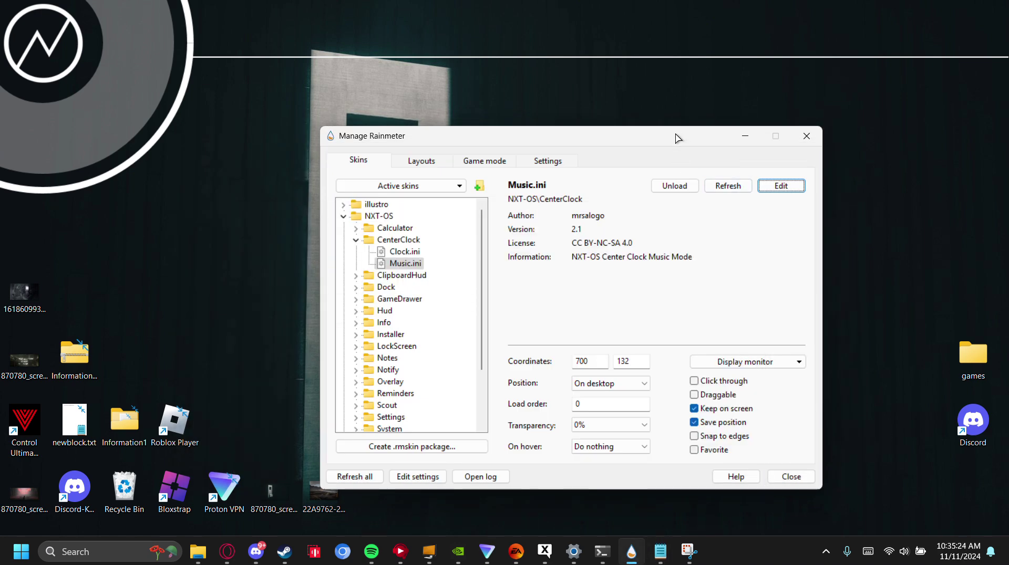
drag(684, 136, 382, 202)
click(432, 250)
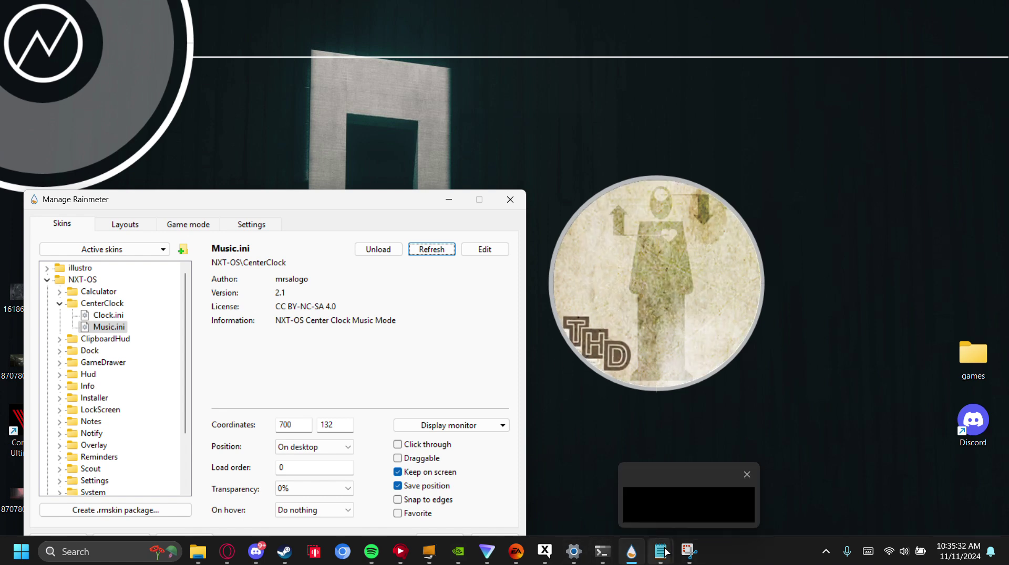
Step: Bring Music.ini back up in Notepad, minimize Example.ini, and place the editor beside the music skin so the cover art stays visible
mouse_move(661, 552)
click(686, 475)
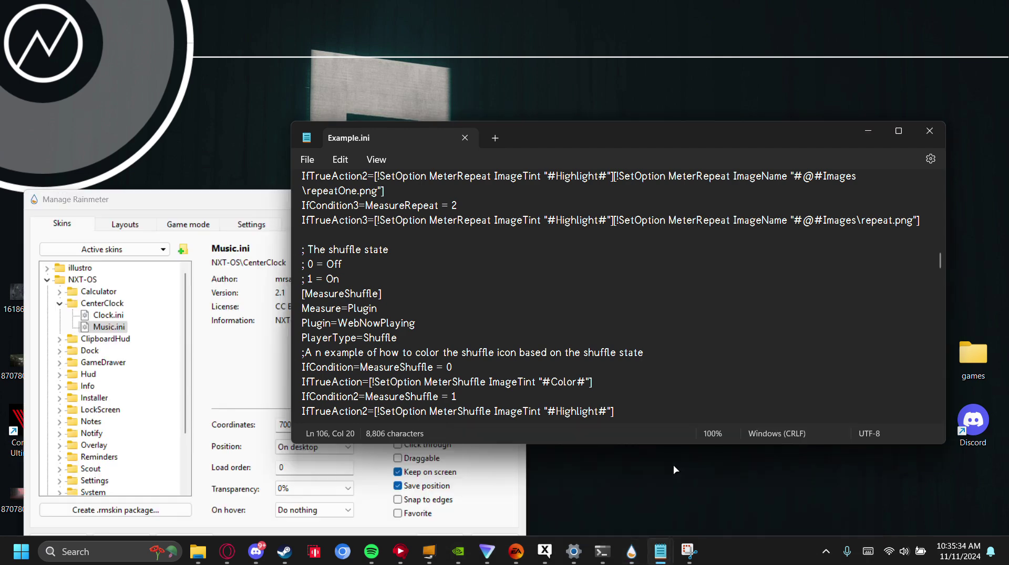
drag(629, 134, 472, 281)
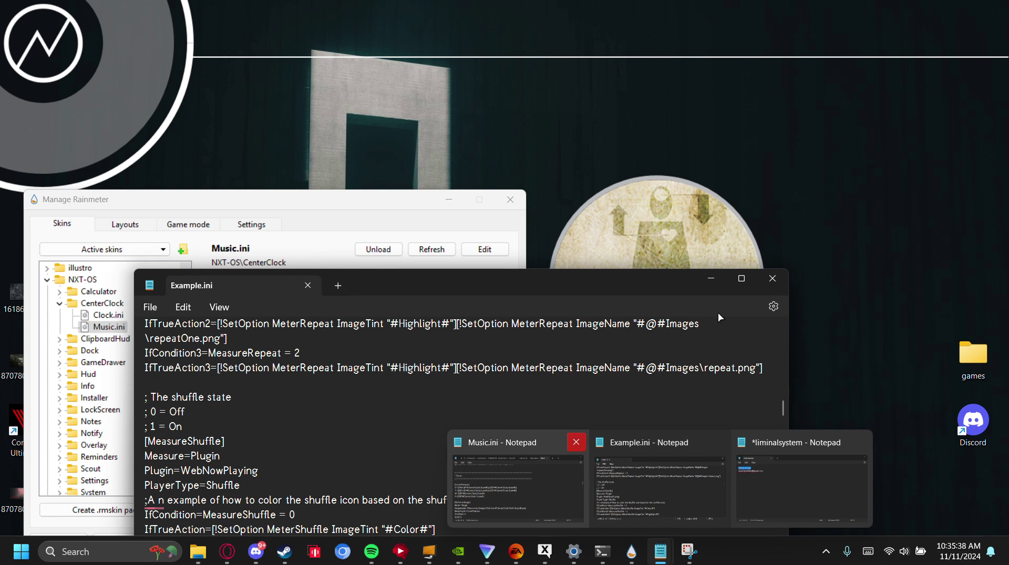
click(711, 274)
mouse_move(661, 551)
click(577, 490)
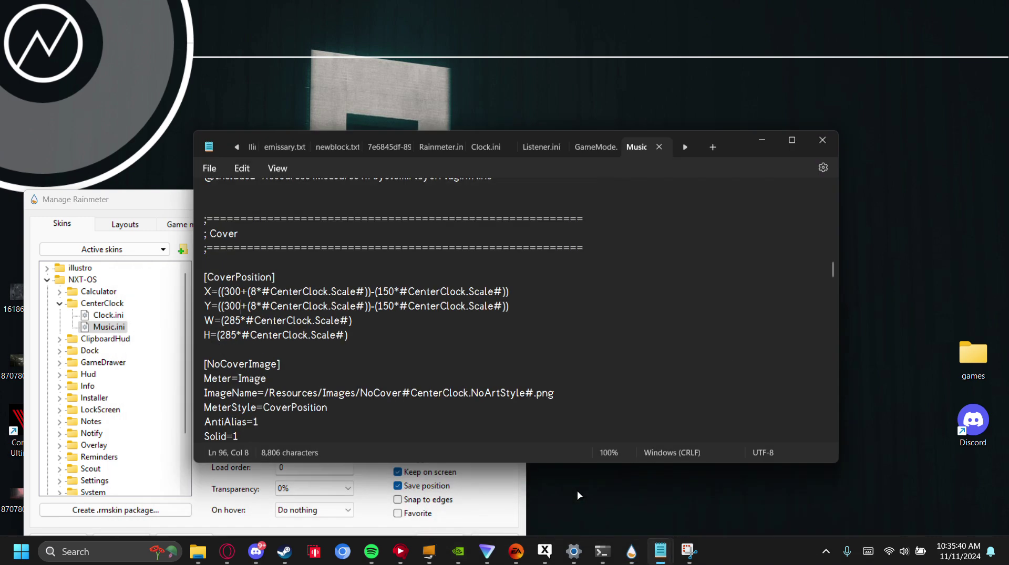
scroll(476, 354, up, 2)
scroll(338, 304, down, 3)
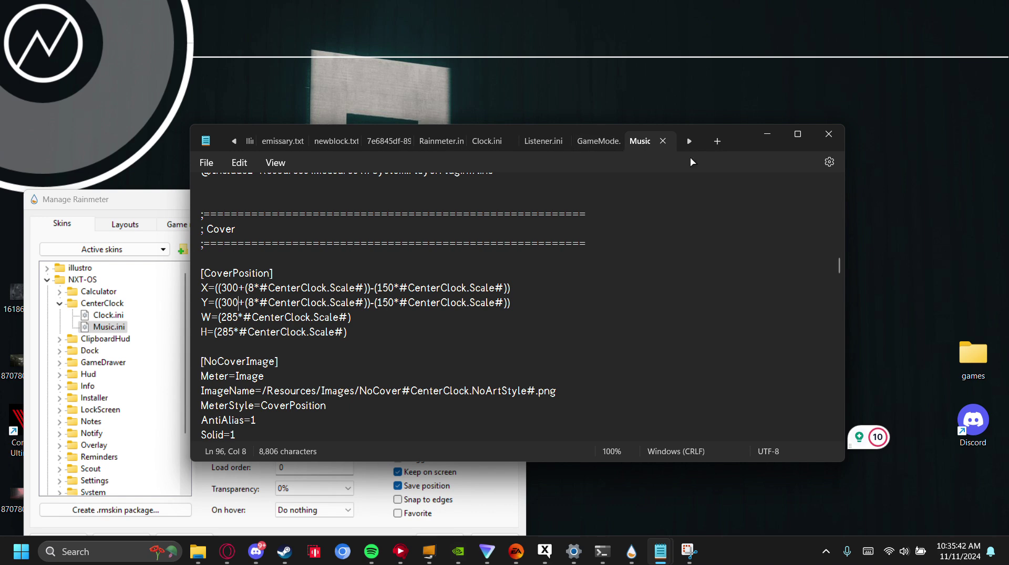
drag(736, 140, 947, 180)
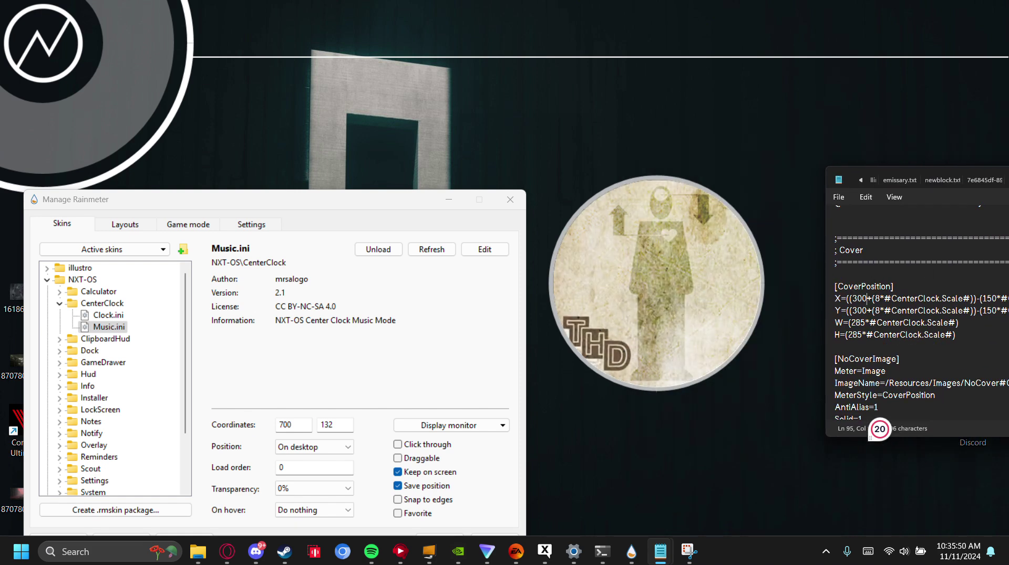
Step: Try a base offset of 299 in the CoverPosition X and Y formulas and refresh the music skin
key(BackSpace)
key(BackSpace)
text(2)
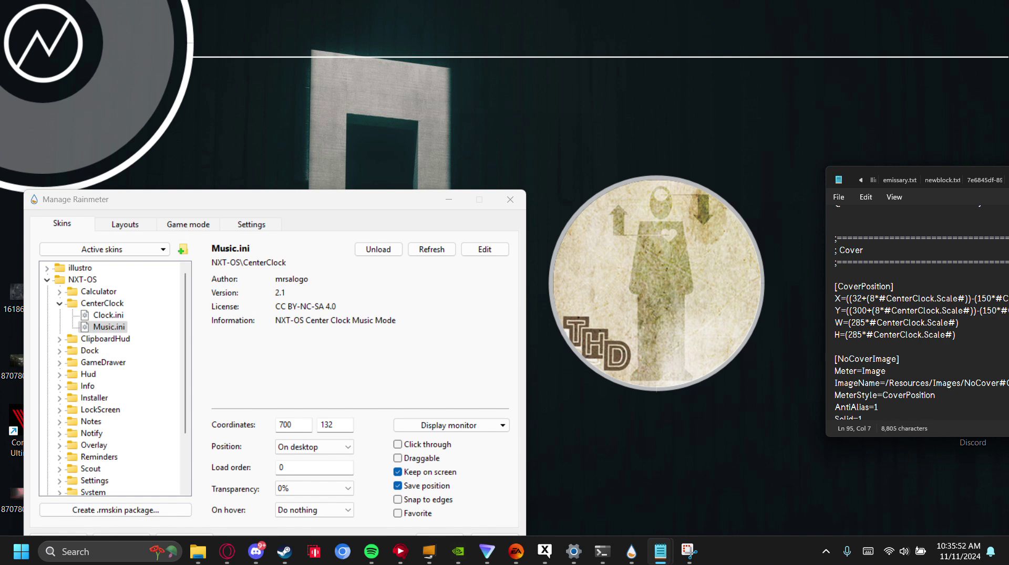
key(ctrl+z)
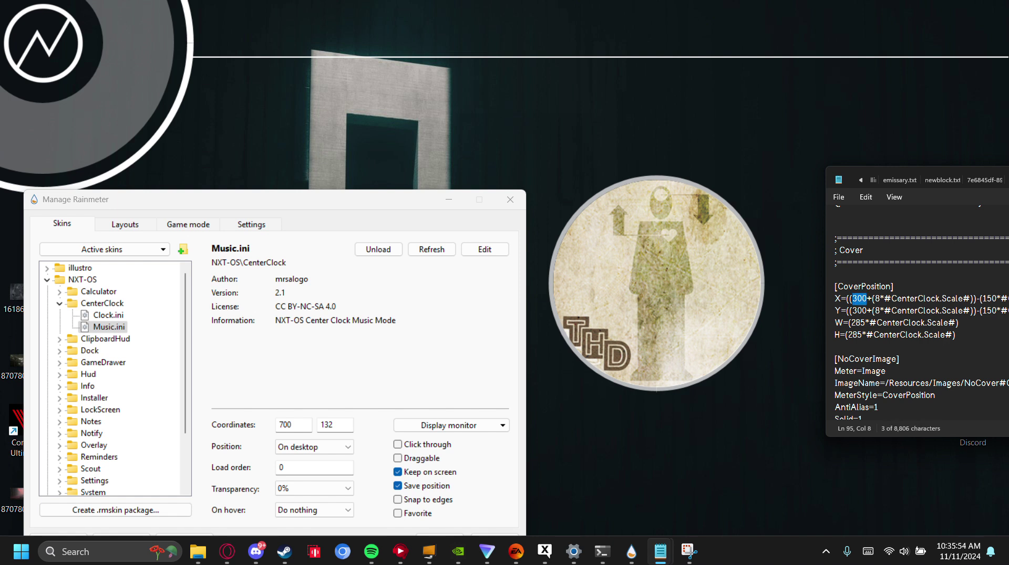
text(299)
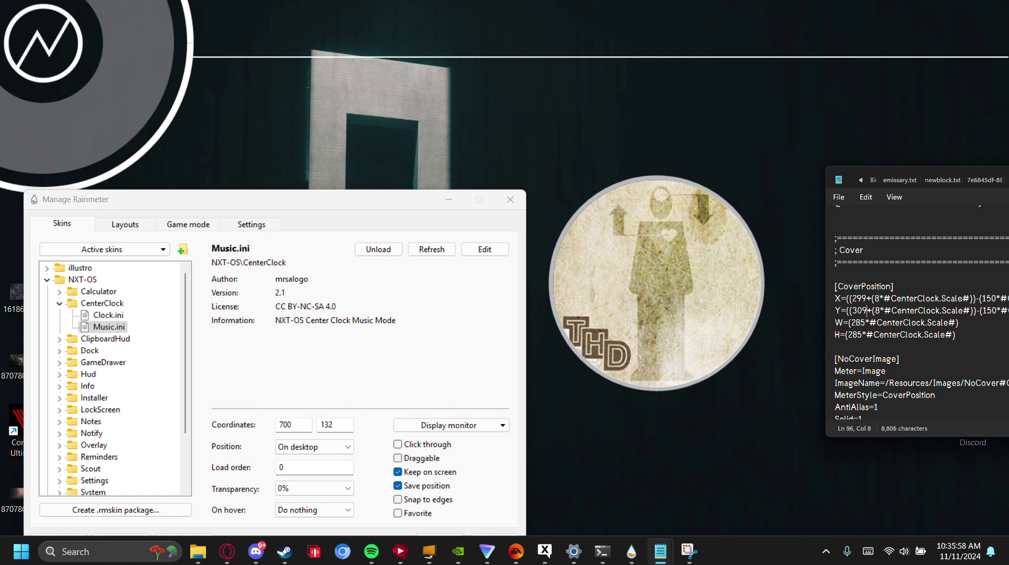
key(BackSpace)
key(BackSpace)
key(BackSpace)
text(299)
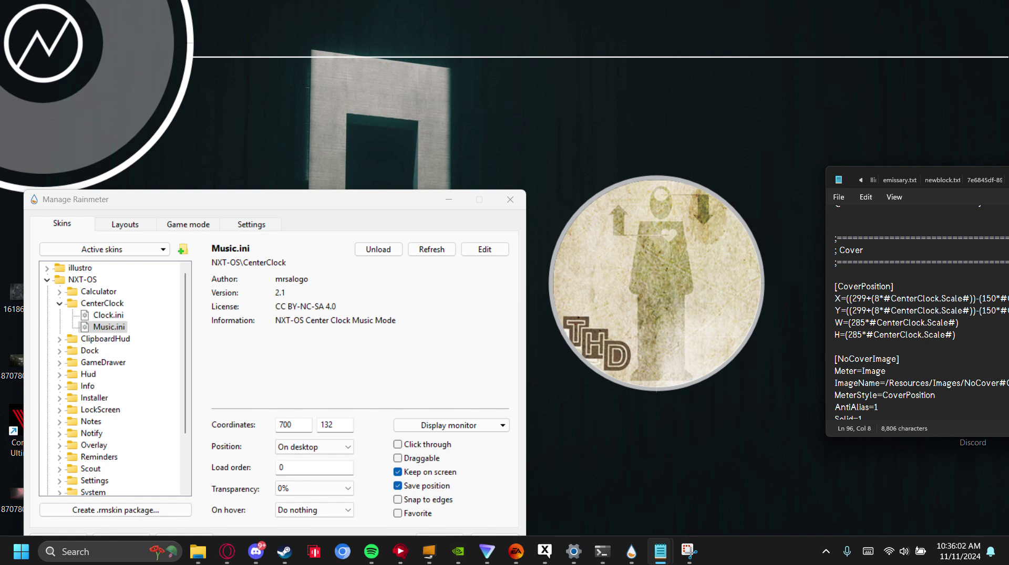
click(432, 250)
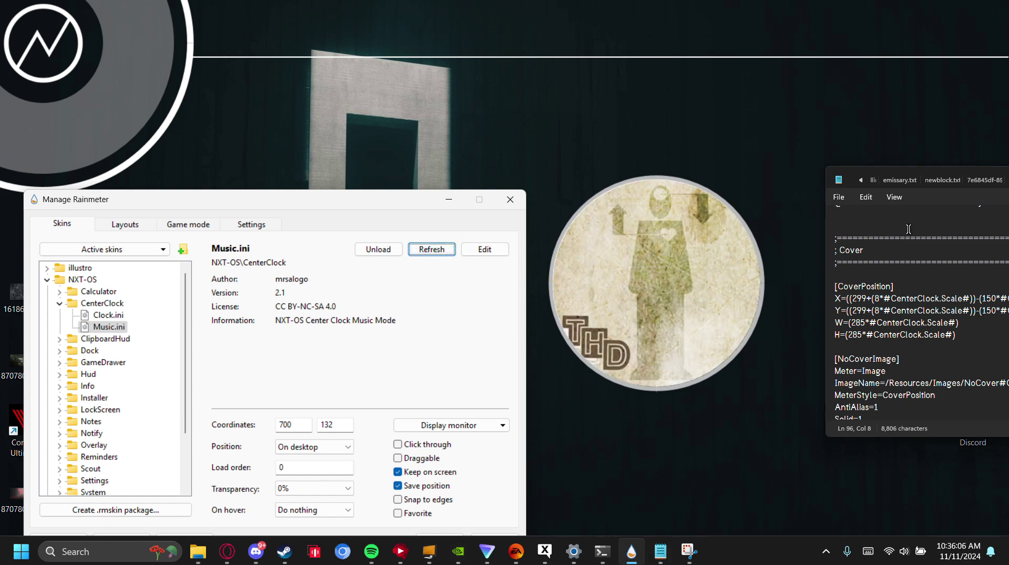
Step: Return the base offsets in the CoverPosition Y and X formulas to 300, refreshing the music skin after each change
click(879, 321)
key(ctrl+z)
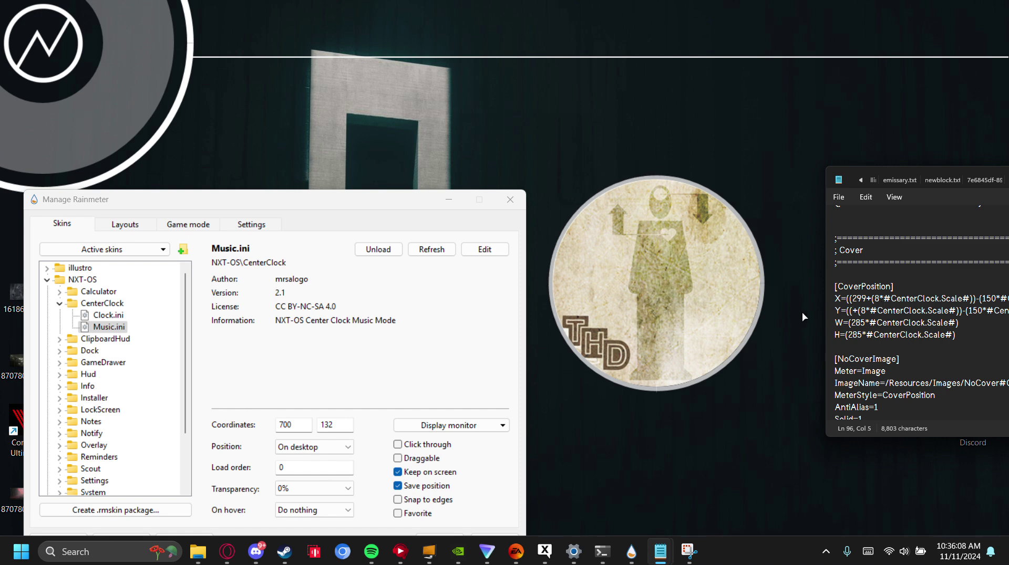
text(300)
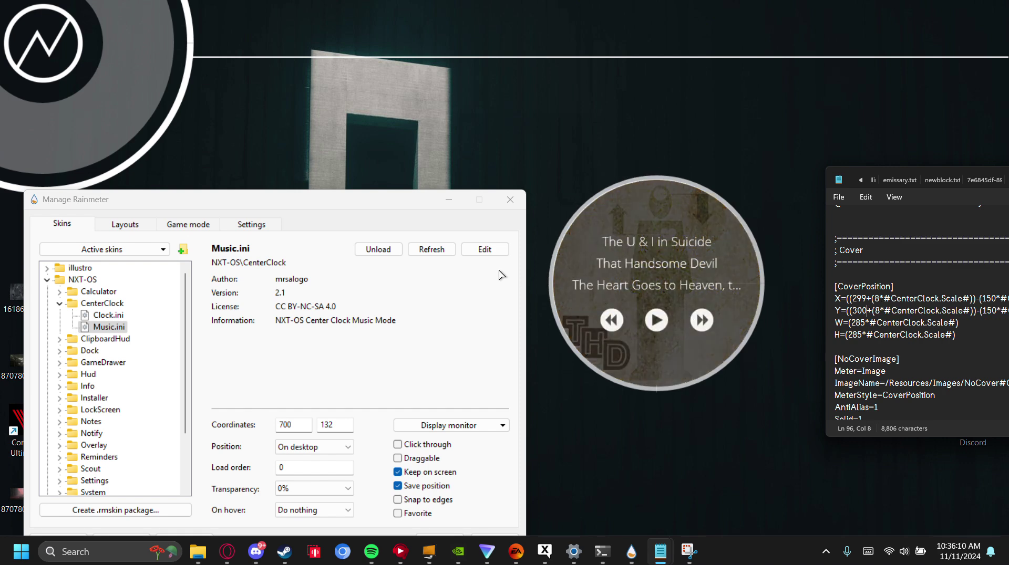
click(445, 250)
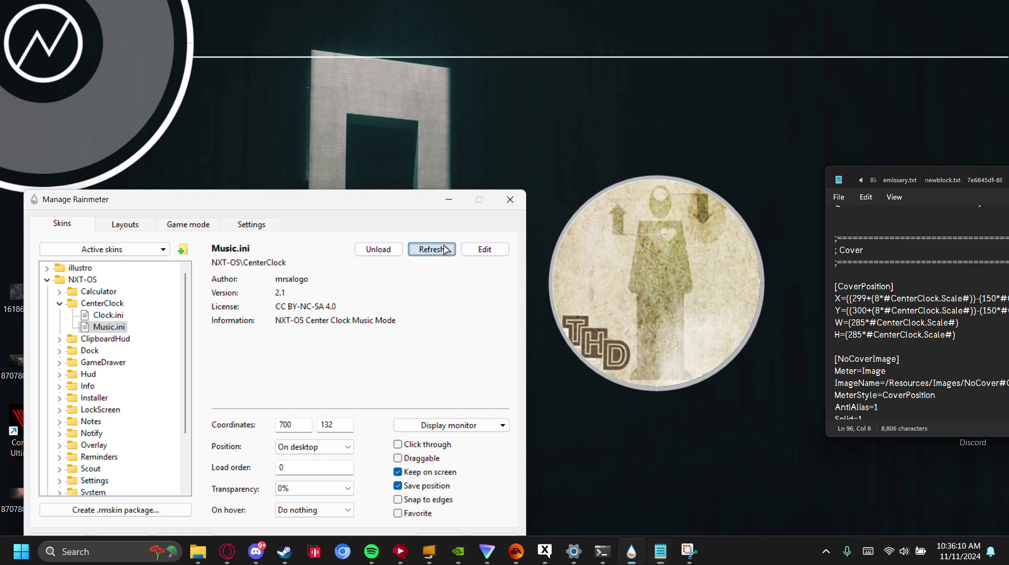
double_click(862, 300)
text(300)
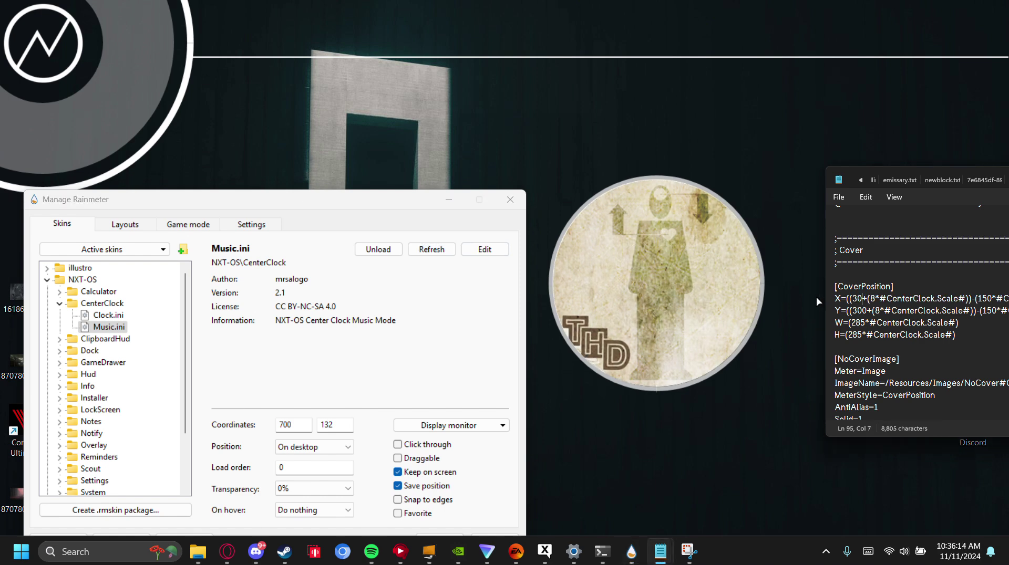
click(427, 253)
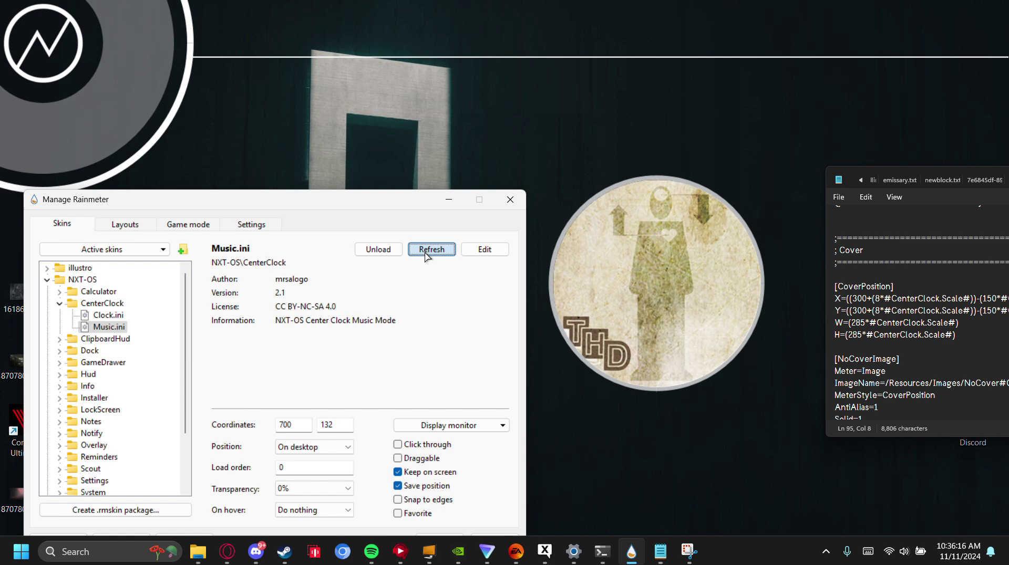
Step: Set the width and height multipliers of CoverPosition to 284 and refresh the music skin
drag(860, 322, 865, 322)
mouse_move(727, 327)
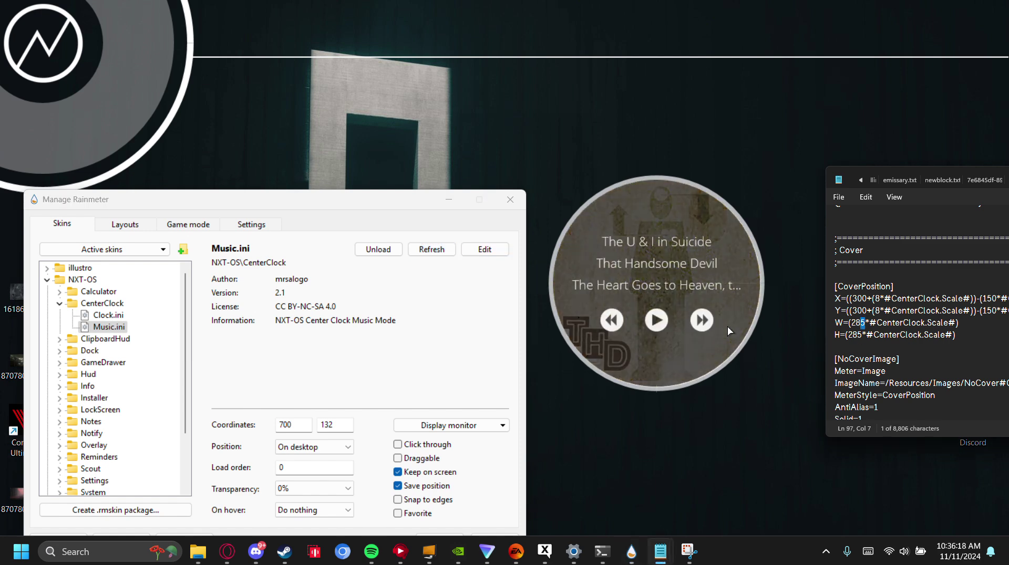
text(4)
key(Down)
key(BackSpace)
text(4)
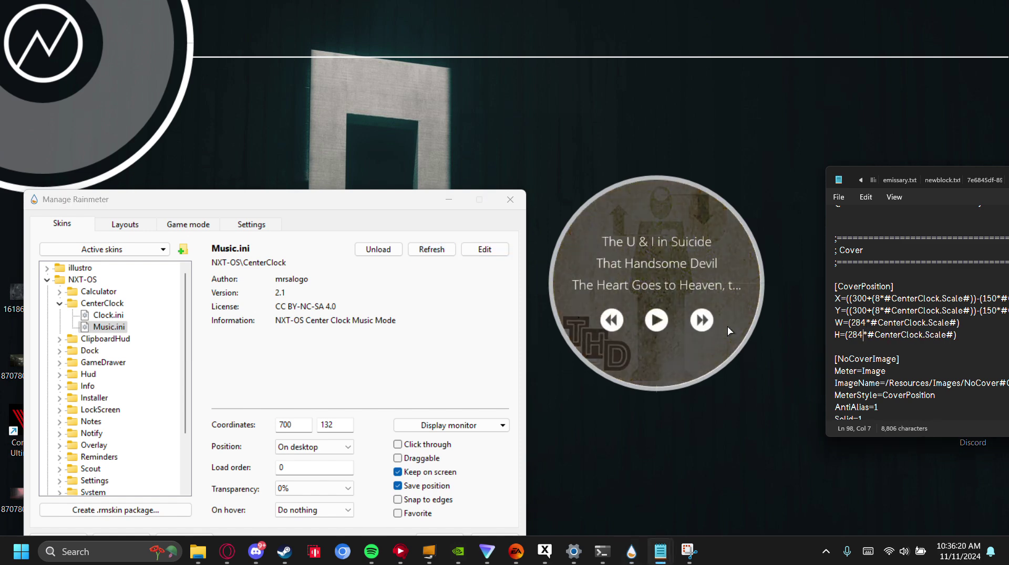
click(420, 255)
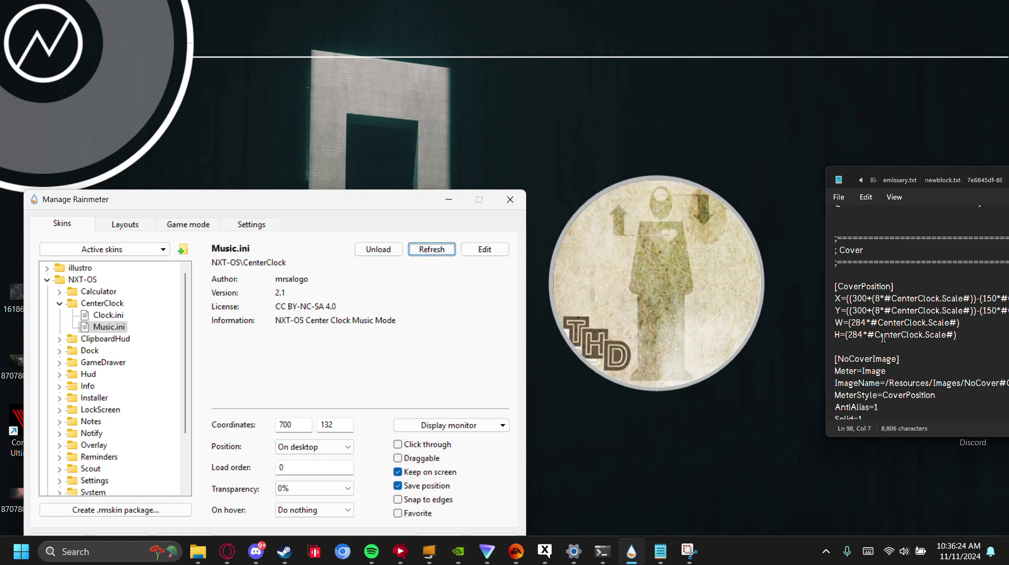
Step: Try a base offset of 299 in the CoverPosition Y formula and refresh the music skin to check the cover art
click(868, 312)
key(BackSpace)
key(BackSpace)
key(BackSpace)
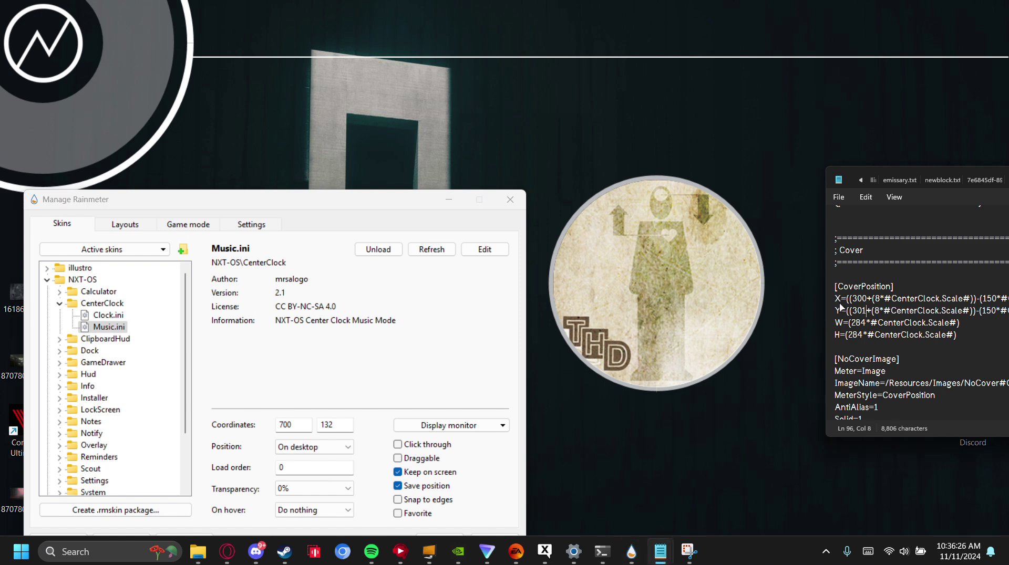
text(299)
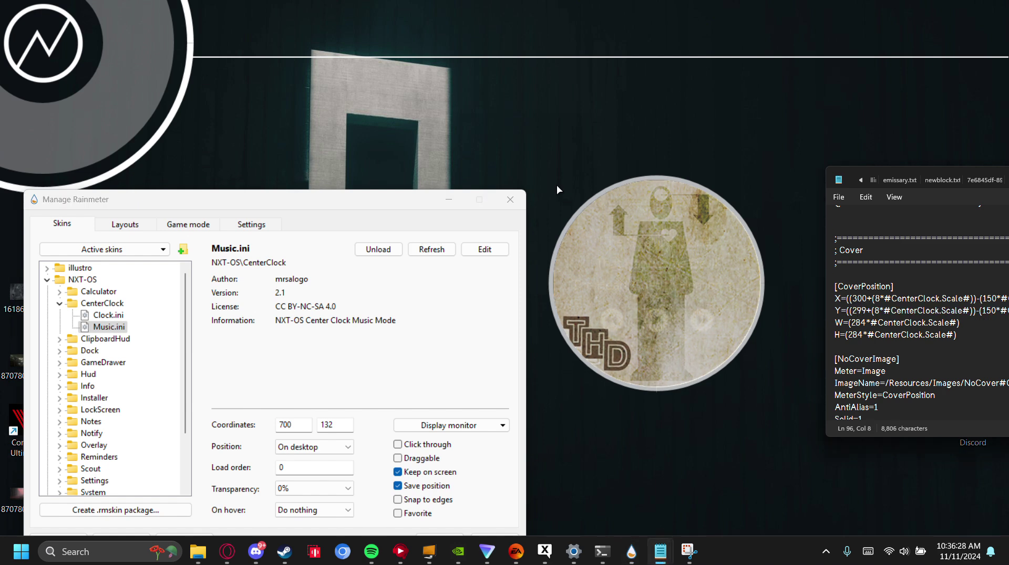
click(437, 251)
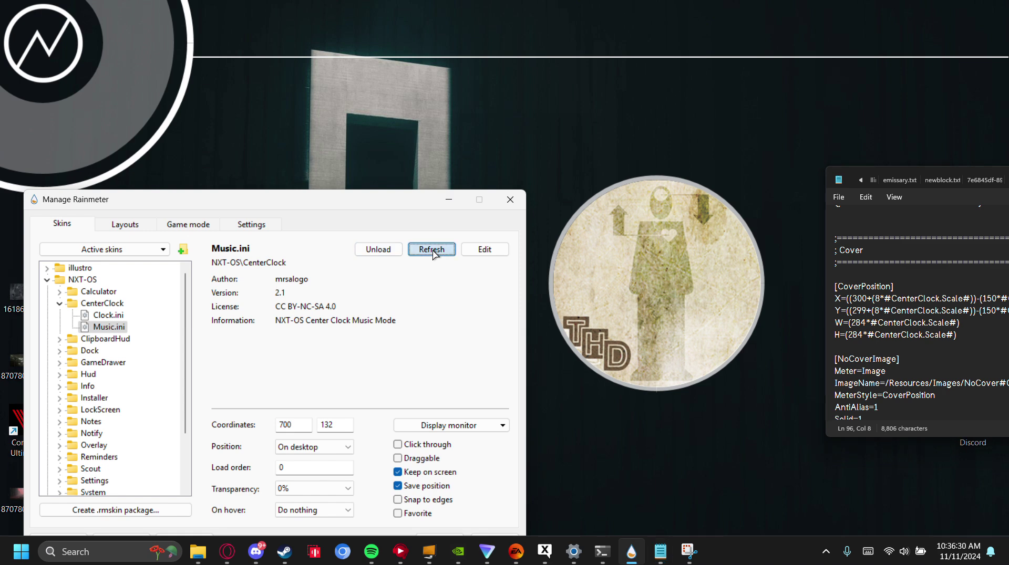
click(846, 301)
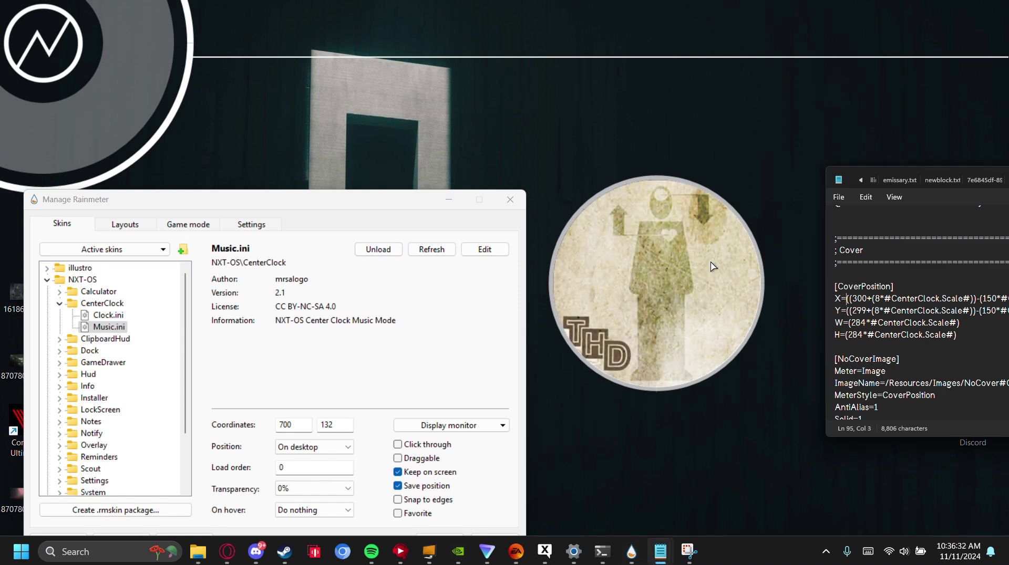
click(438, 255)
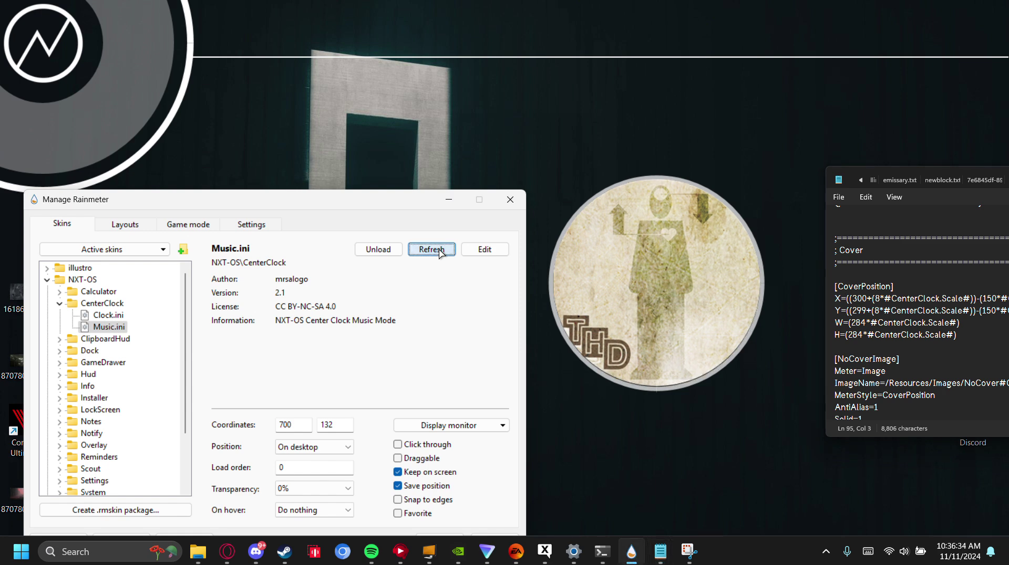
Step: Return the base offset in the CoverPosition Y formula to 300 and refresh the music skin
click(864, 310)
mouse_move(642, 196)
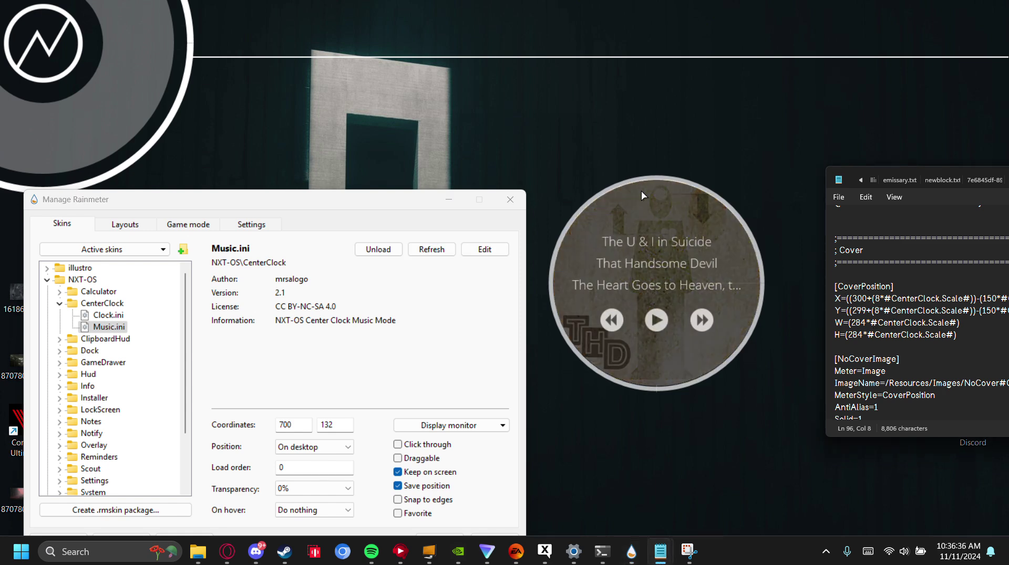
key(BackSpace)
key(BackSpace)
key(BackSpace)
text(300)
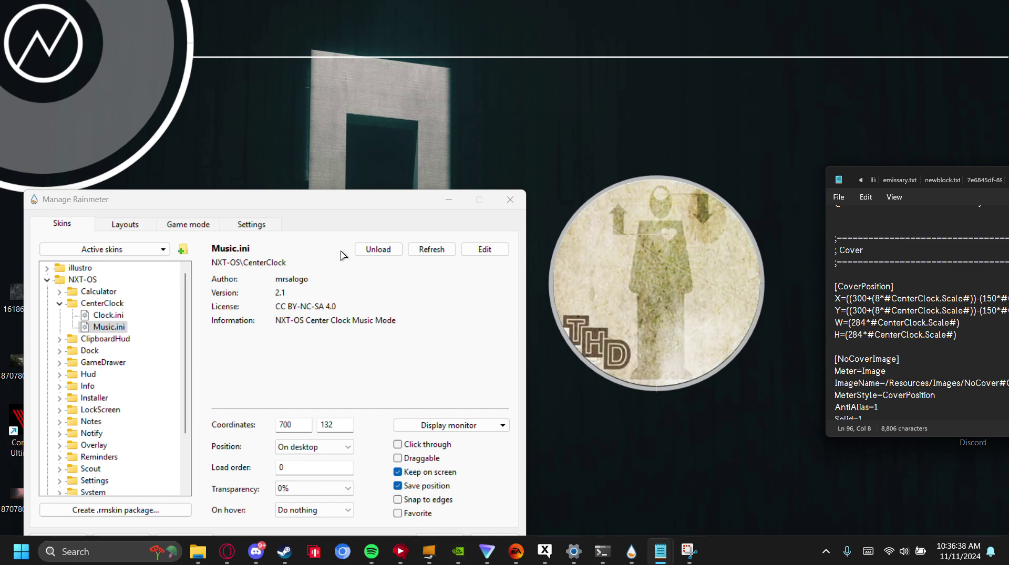
click(425, 253)
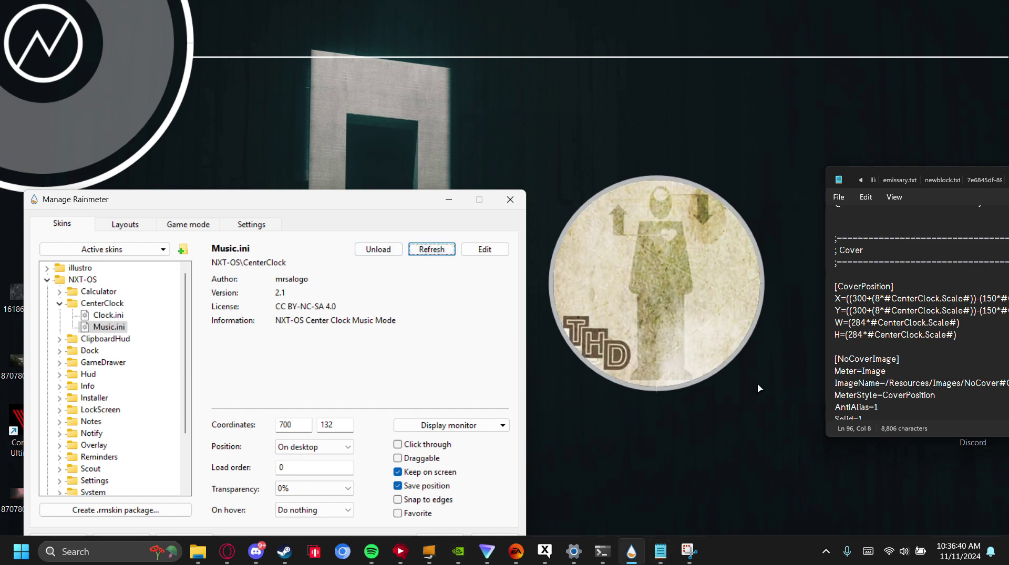
Step: Review the cover image and album sections of Music.ini, and minimize the editor and the skin manager to reveal the desktop
mouse_move(660, 551)
drag(1008, 180, 719, 147)
scroll(608, 257, down, 15)
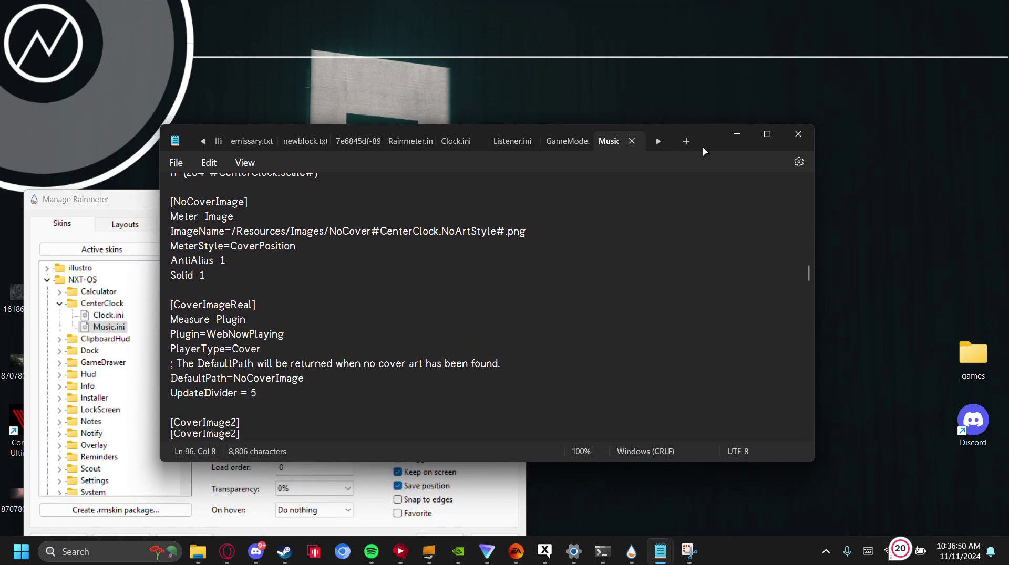
scroll(563, 303, down, 8)
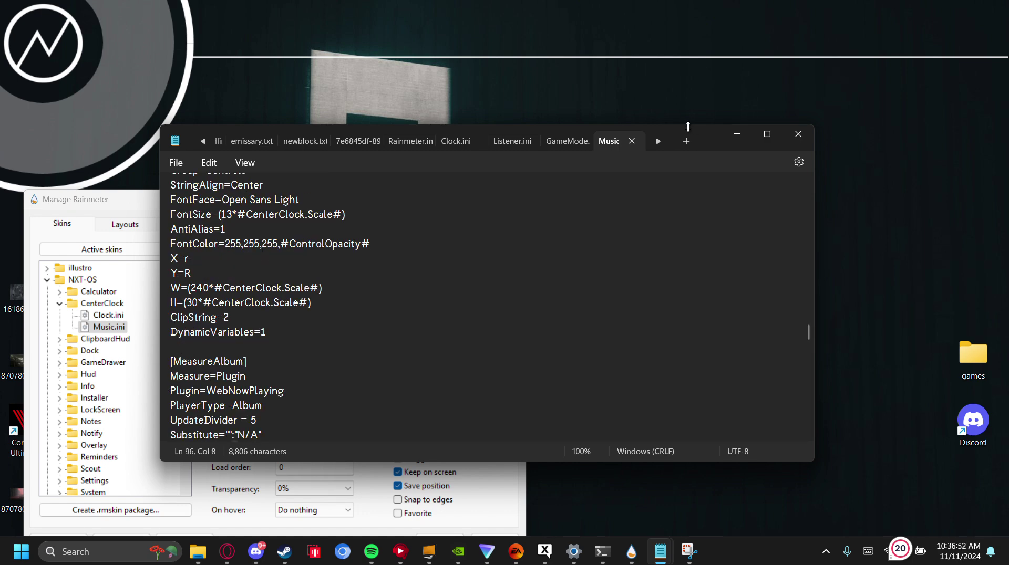
drag(708, 143, 624, 151)
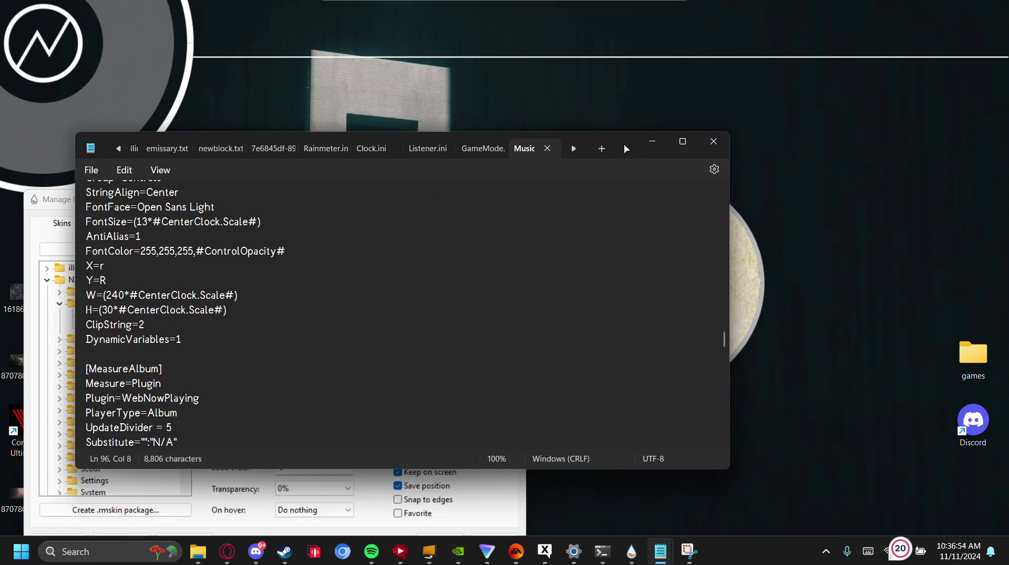
click(657, 146)
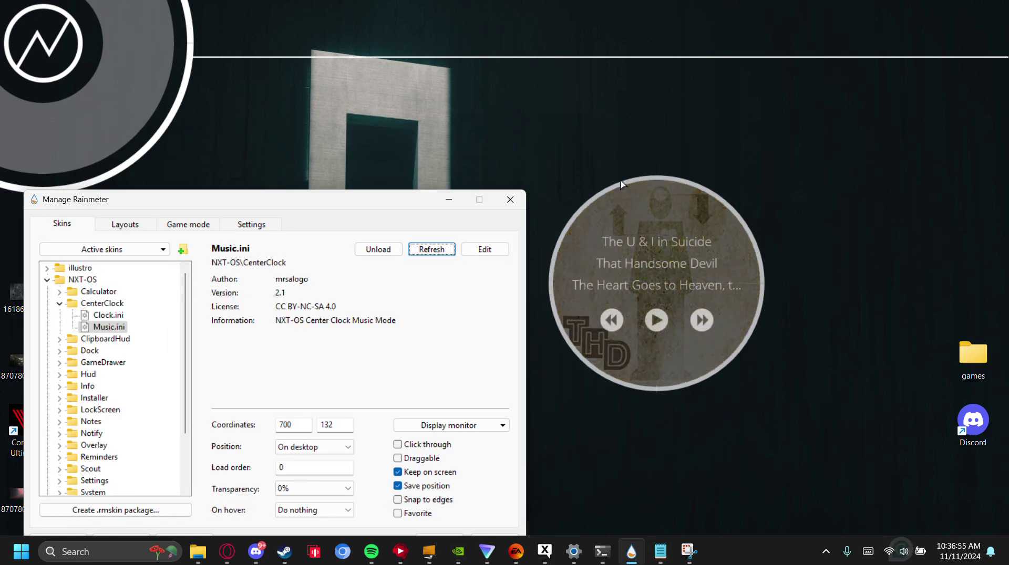
click(446, 200)
mouse_move(666, 179)
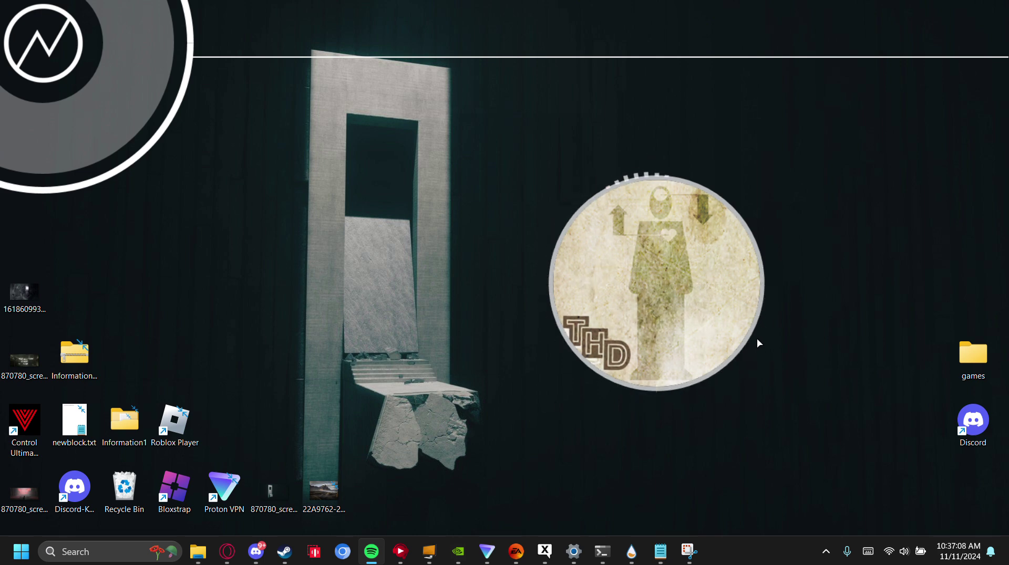
drag(1008, 55, 330, 137)
click(523, 132)
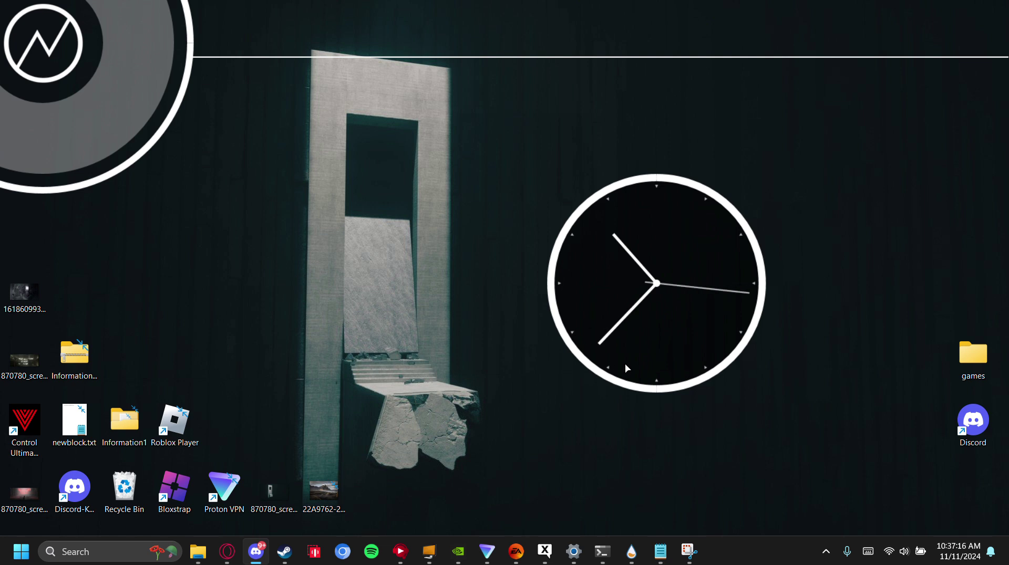
Step: Try to load the Music.ini variant of the NXT-OS CenterClock skin in place of the clock
right_click(670, 338)
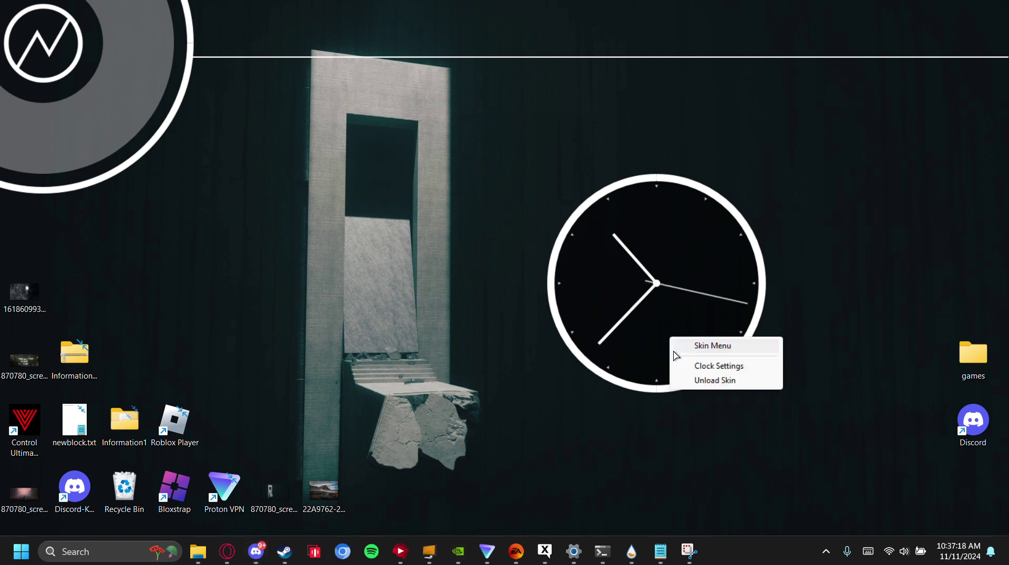
click(702, 349)
mouse_move(778, 416)
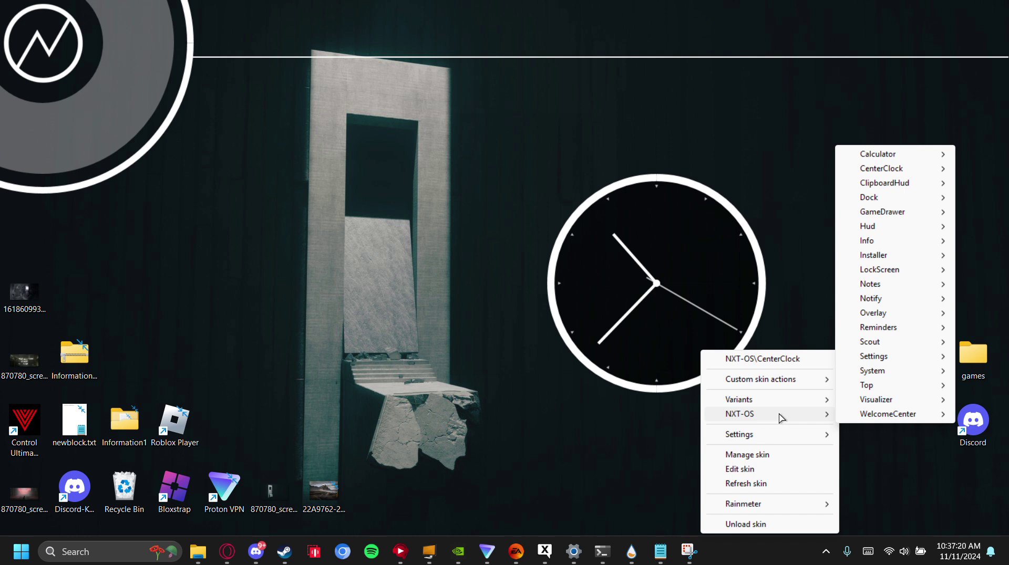
mouse_move(846, 176)
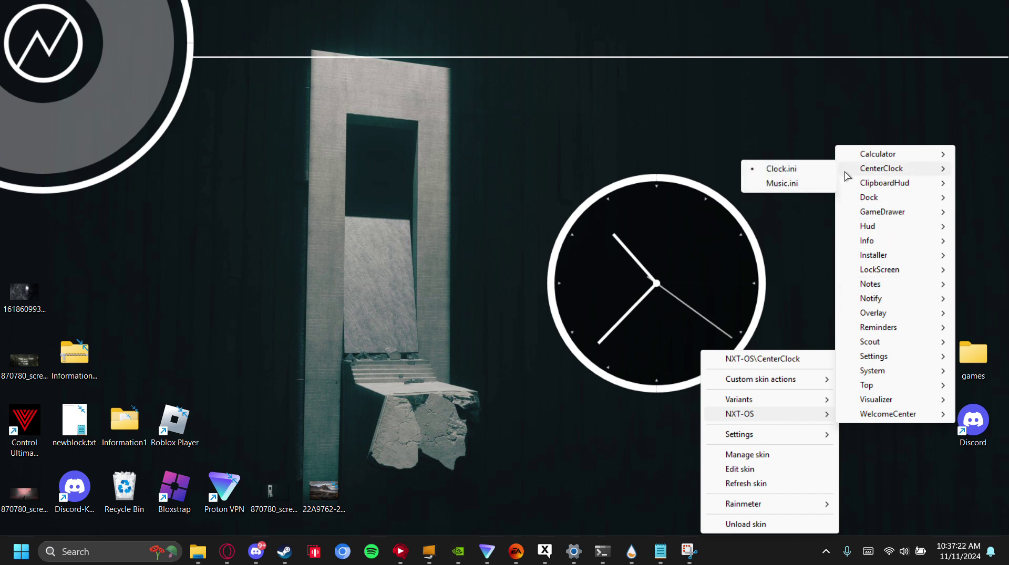
click(799, 183)
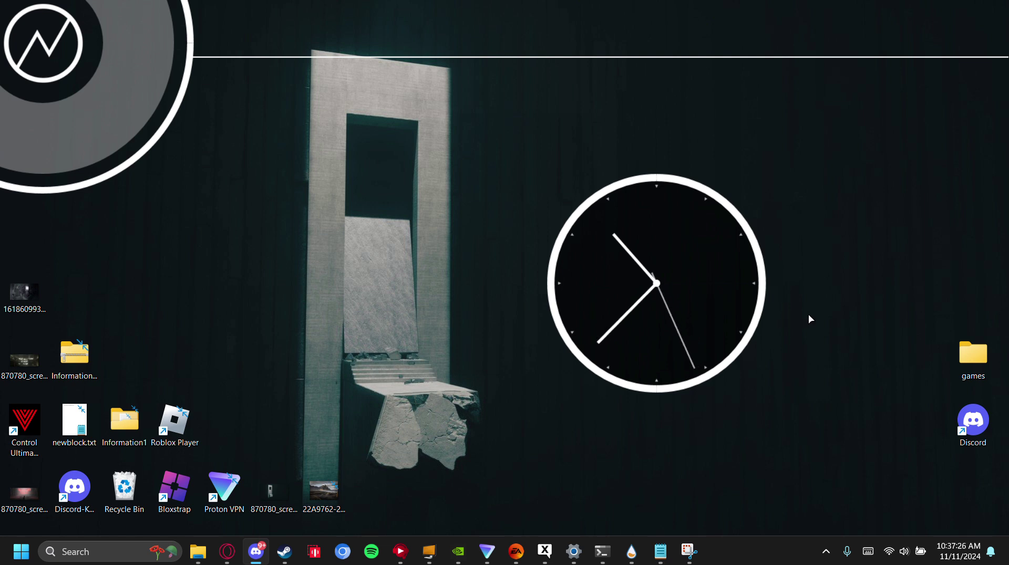
right_click(600, 313)
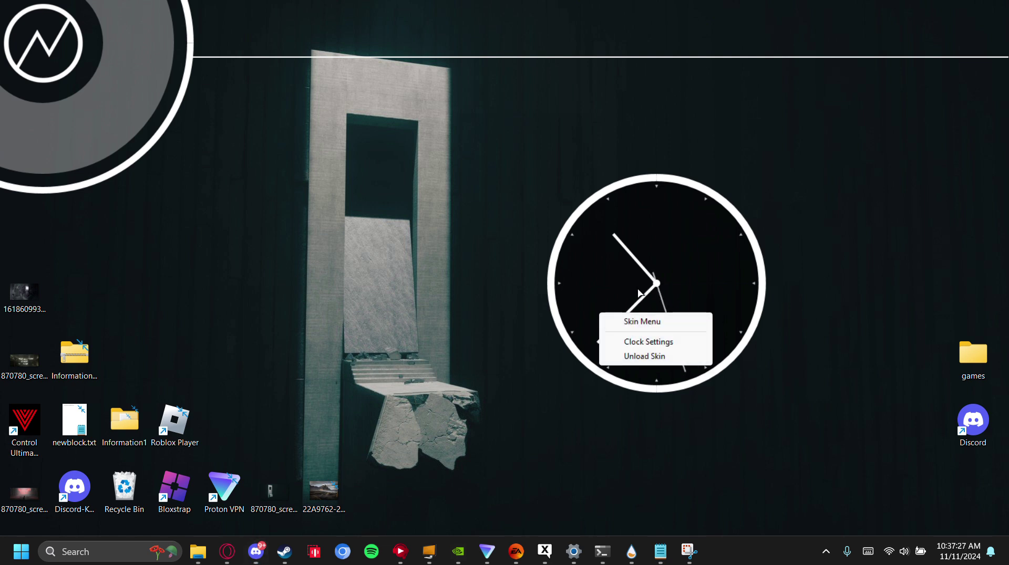
click(839, 241)
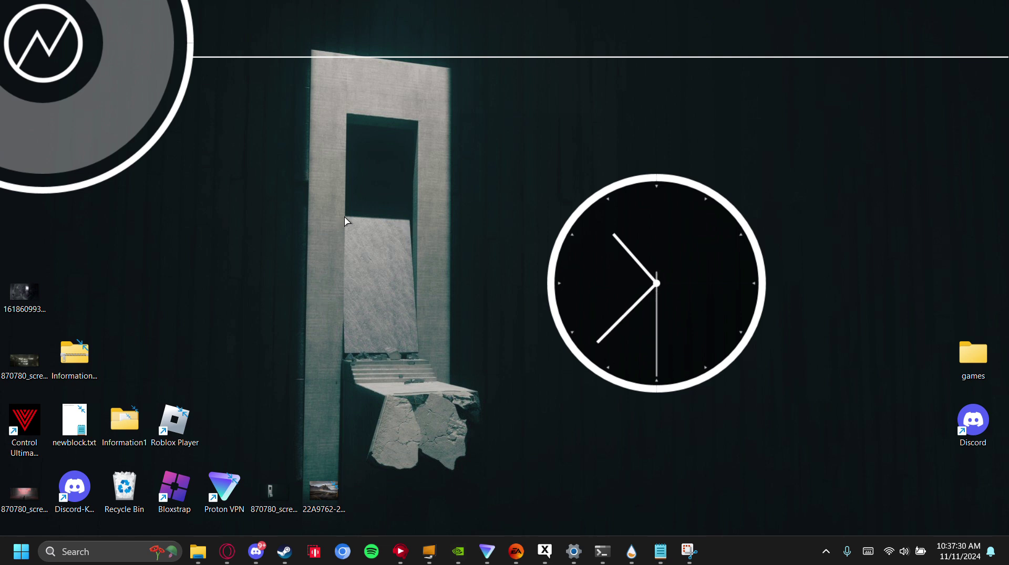
click(652, 287)
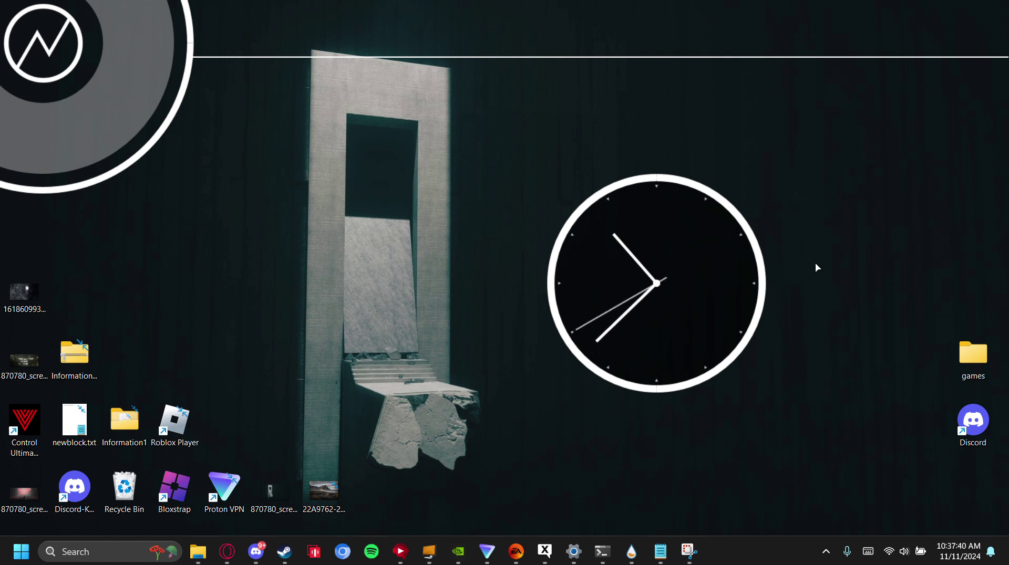
drag(511, 138, 471, 456)
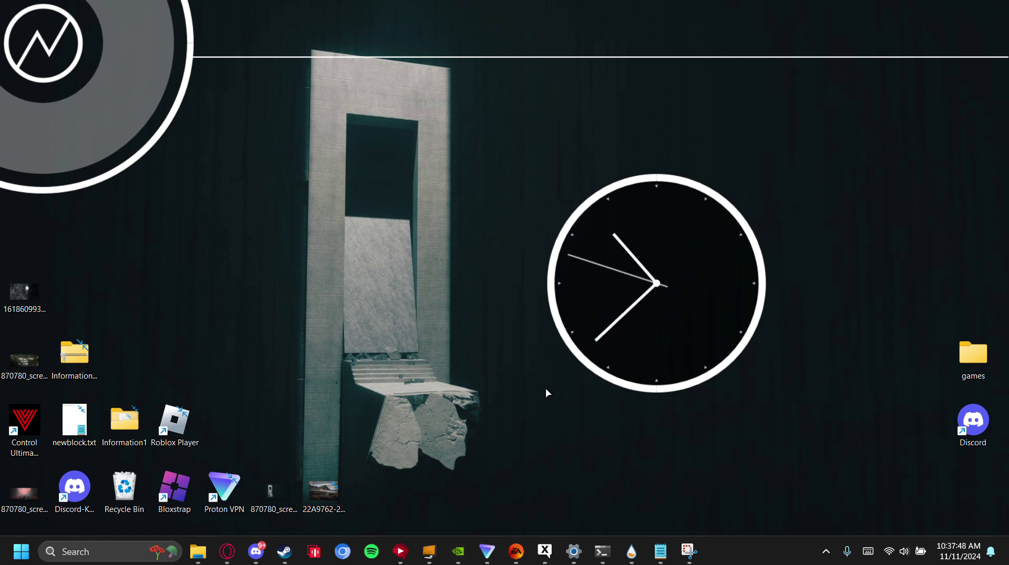
mouse_move(503, 396)
mouse_down()
mouse_move(937, 106)
mouse_move(895, 188)
mouse_move(790, 184)
mouse_move(813, 171)
mouse_move(761, 198)
mouse_move(523, 421)
mouse_move(502, 392)
mouse_move(504, 402)
mouse_up()
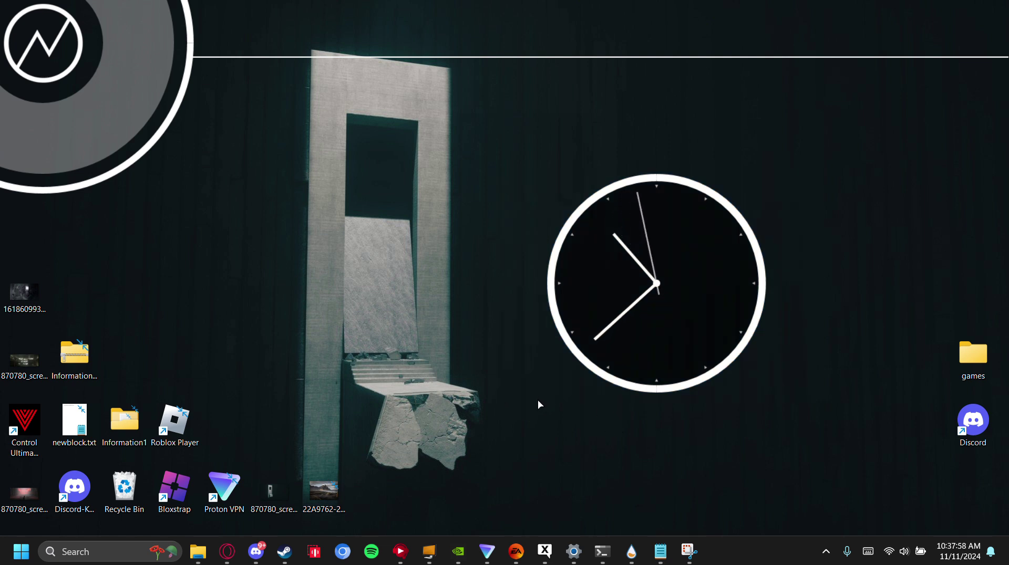
drag(537, 399, 781, 165)
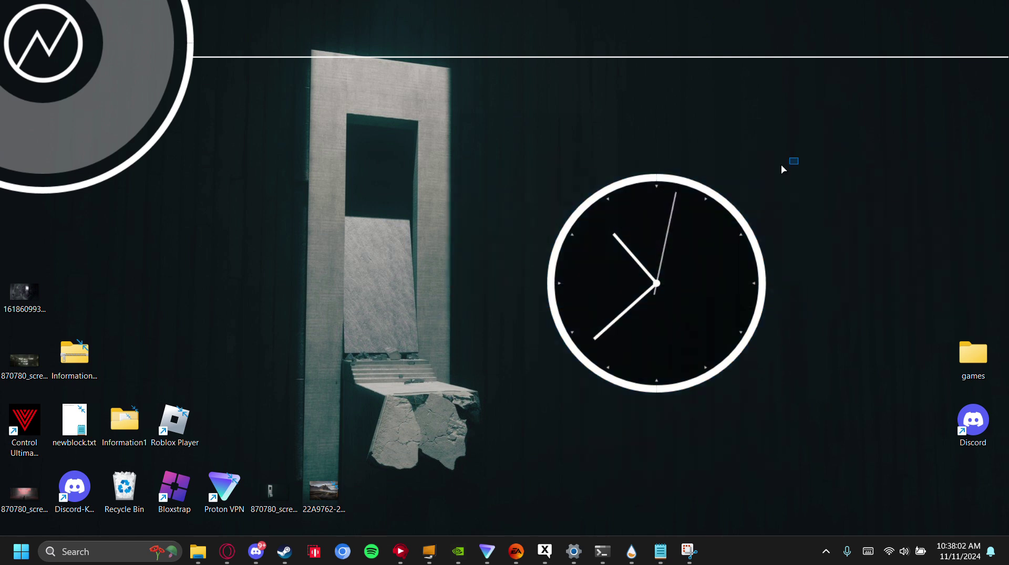